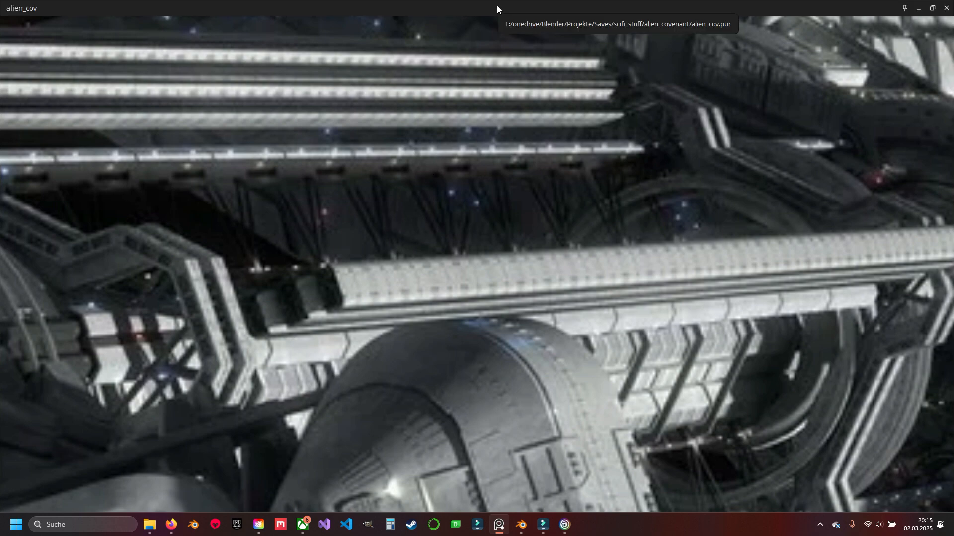
# - Switch from the reference image to Blender and open the long outer beam for mesh editing in local view
pyautogui.moveTo(497, 5); pyautogui.dragTo(497, 0)
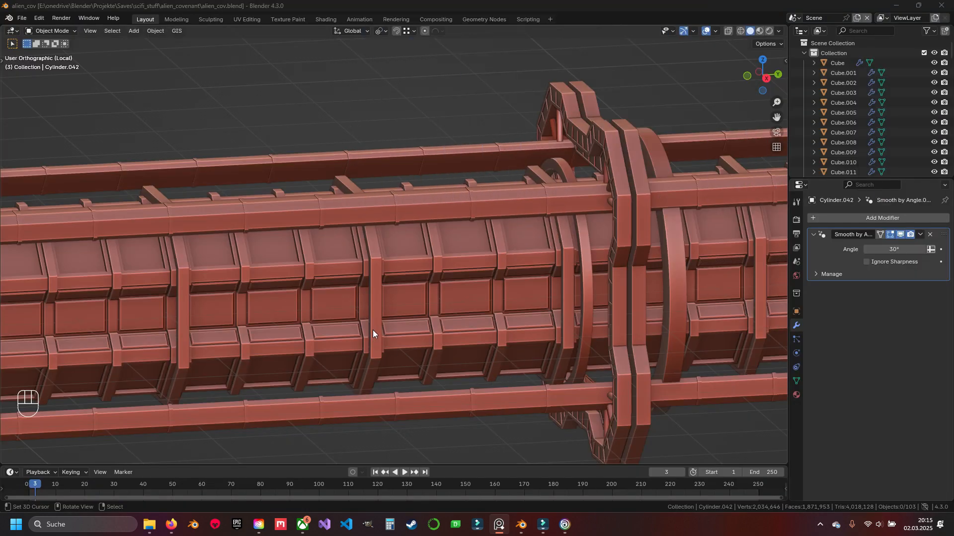
pyautogui.moveTo(373, 331); pyautogui.dragTo(517, 253, button='middle')
pyautogui.click(479, 215)
pyautogui.press('KP_Divide')
pyautogui.press('KP_Divide')
pyautogui.press('Tab')
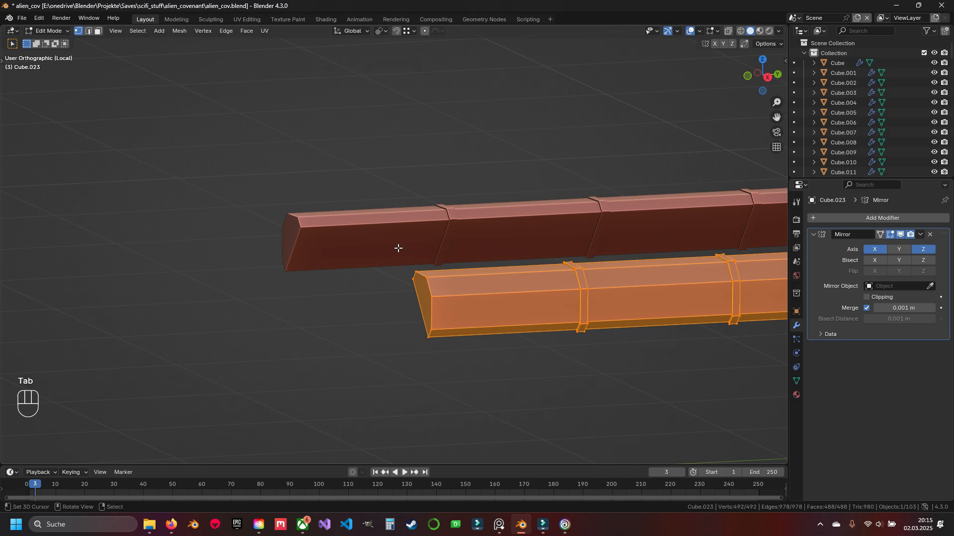
# - Change the transform pivot point and individually inset the side face of every segment along the beam by 0.0921 m
pyautogui.scroll(-6, 398, 248)
pyautogui.moveTo(398, 247); pyautogui.dragTo(324, 221, button='middle')
pyautogui.keyDown('shift'); pyautogui.moveTo(323, 222); pyautogui.dragTo(666, 231, button='middle'); pyautogui.keyUp('shift')
pyautogui.keyDown('shift'); pyautogui.moveTo(154, 361); pyautogui.dragTo(462, 217, button='middle'); pyautogui.keyUp('shift')
pyautogui.scroll(3, 462, 217)
pyautogui.press('3')
pyautogui.rightClick(315, 198)
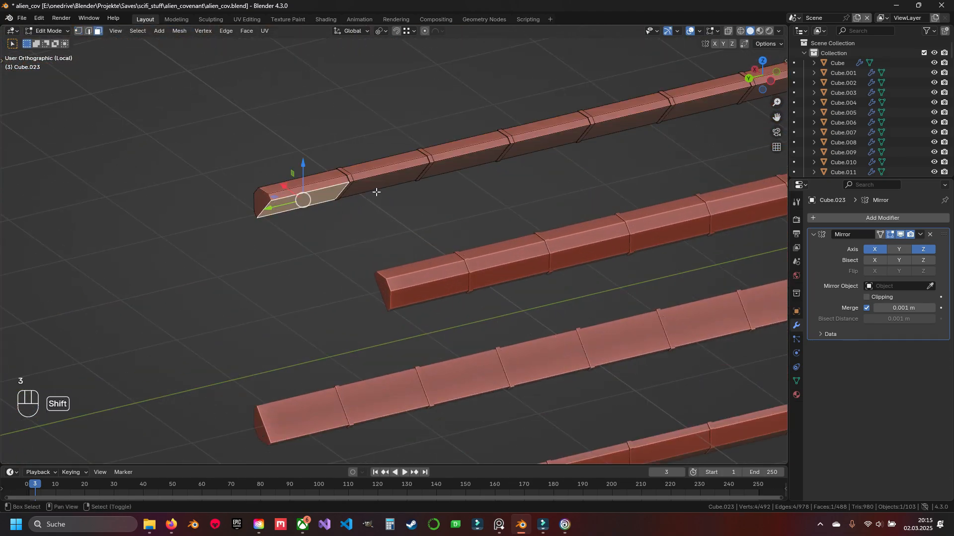
pyautogui.keyDown('shift'); pyautogui.moveTo(663, 141); pyautogui.dragTo(370, 253, button='middle'); pyautogui.keyUp('shift')
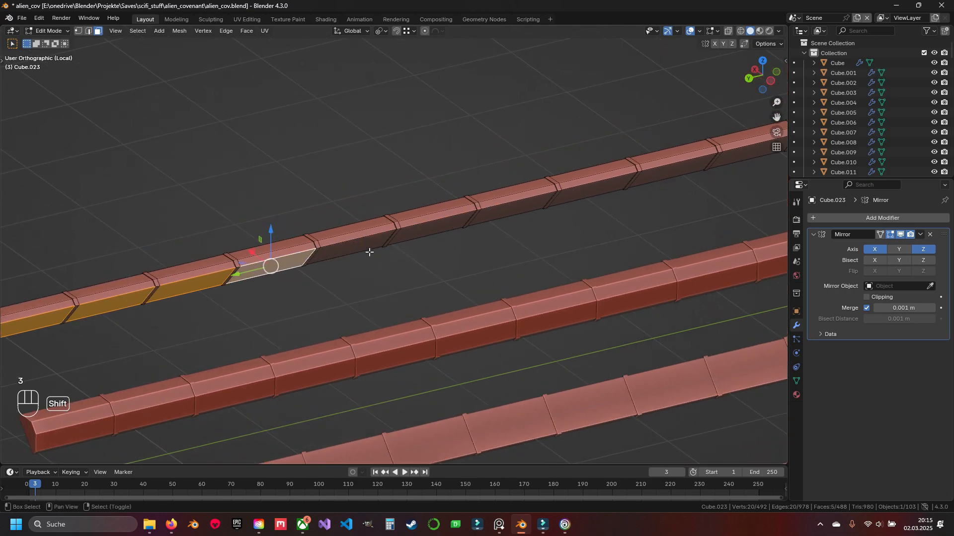
pyautogui.keyDown('shift'); pyautogui.rightClick(591, 191); pyautogui.keyUp('shift')
pyautogui.keyDown('shift'); pyautogui.moveTo(760, 150); pyautogui.dragTo(378, 280, button='middle'); pyautogui.keyUp('shift')
pyautogui.keyDown('shift'); pyautogui.rightClick(422, 235); pyautogui.keyUp('shift')
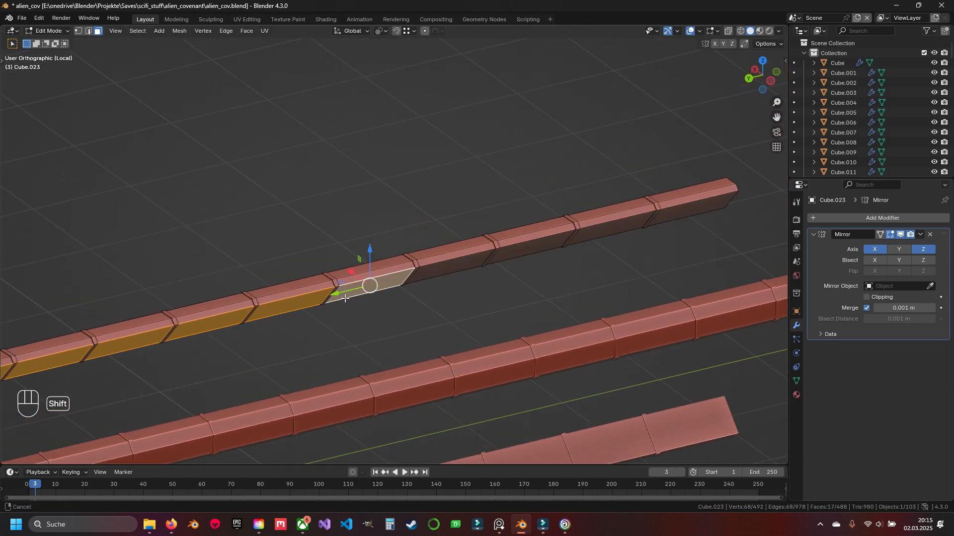
pyautogui.keyDown('shift'); pyautogui.rightClick(688, 207); pyautogui.keyUp('shift')
pyautogui.moveTo(596, 277); pyautogui.dragTo(566, 276, button='middle')
pyautogui.scroll(-3, 566, 275)
pyautogui.click(381, 30)
pyautogui.click(404, 78)
pyautogui.moveTo(264, 316); pyautogui.dragTo(675, 226, button='middle')
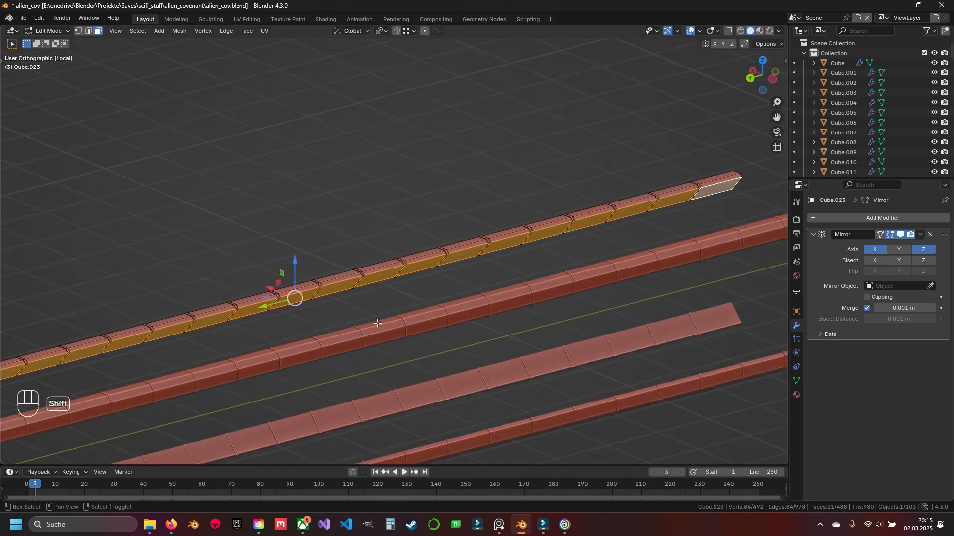
pyautogui.keyDown('shift'); pyautogui.moveTo(345, 350); pyautogui.dragTo(382, 289, button='middle'); pyautogui.keyUp('shift')
pyautogui.scroll(3, 381, 288)
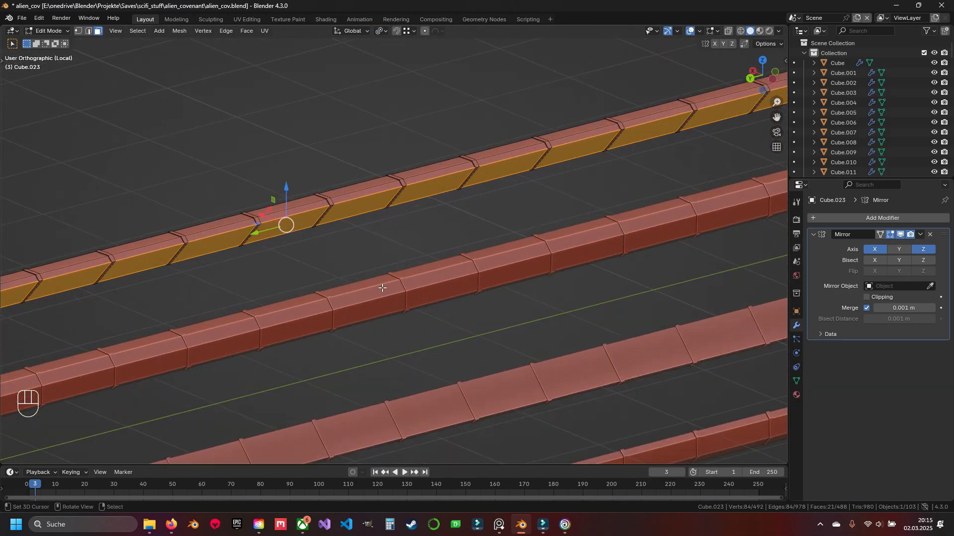
pyautogui.click(432, 296)
pyautogui.keyDown('shift'); pyautogui.moveTo(386, 276); pyautogui.dragTo(425, 258, button='middle'); pyautogui.keyUp('shift')
pyautogui.scroll(4, 417, 278)
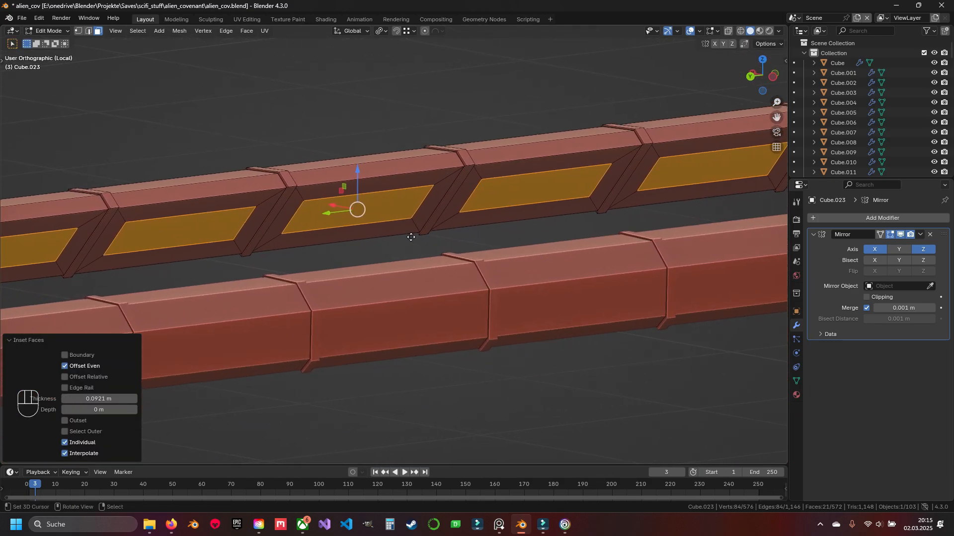
# - Extrude the inset faces outward by 0.15529 m along their normals to form a row of raised blocks
pyautogui.press('e')
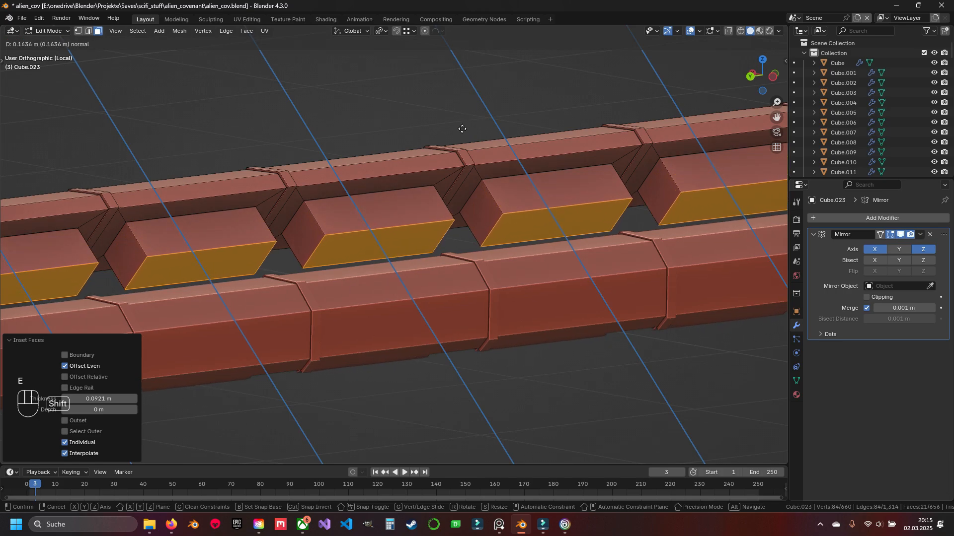
pyautogui.click(397, 133)
pyautogui.scroll(-5, 398, 134)
pyautogui.moveTo(398, 134); pyautogui.dragTo(621, 94, button='middle')
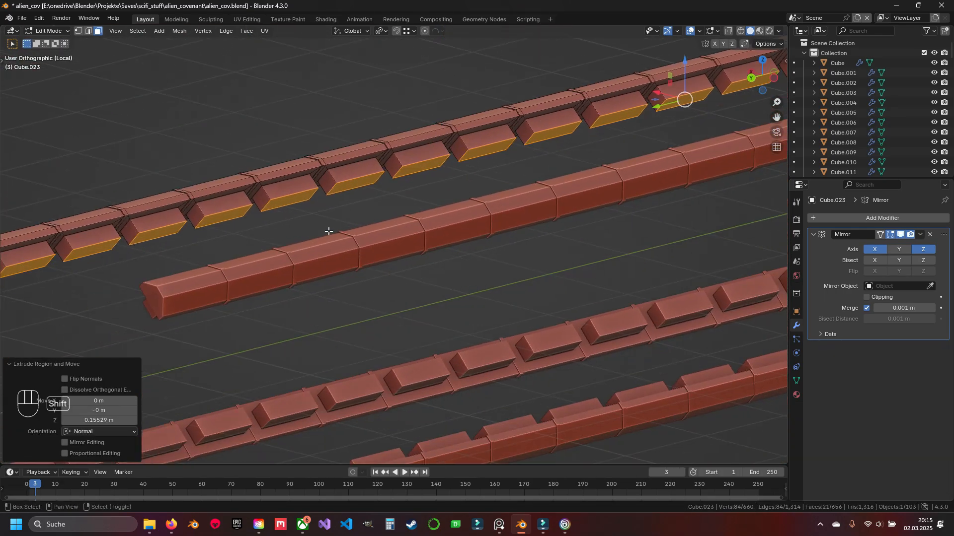
# - Individually inset the upper long side face of every raised block by 0.03876 m and extrude these faces inward as recesses
pyautogui.keyDown('shift'); pyautogui.moveTo(328, 231); pyautogui.dragTo(610, 235, button='middle'); pyautogui.keyUp('shift')
pyautogui.click(309, 255)
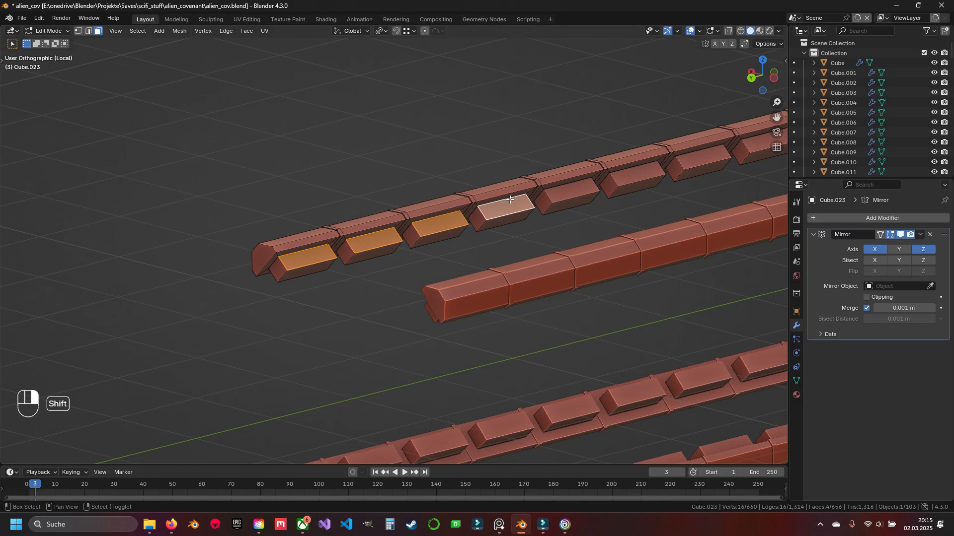
pyautogui.keyDown('shift'); pyautogui.moveTo(637, 173); pyautogui.dragTo(267, 260, button='middle'); pyautogui.keyUp('shift')
pyautogui.keyDown('shift'); pyautogui.click(673, 160); pyautogui.keyUp('shift')
pyautogui.keyDown('shift'); pyautogui.click(737, 144); pyautogui.keyUp('shift')
pyautogui.keyDown('shift'); pyautogui.moveTo(740, 143); pyautogui.dragTo(231, 307, button='middle'); pyautogui.keyUp('shift')
pyautogui.keyDown('shift'); pyautogui.click(365, 270); pyautogui.keyUp('shift')
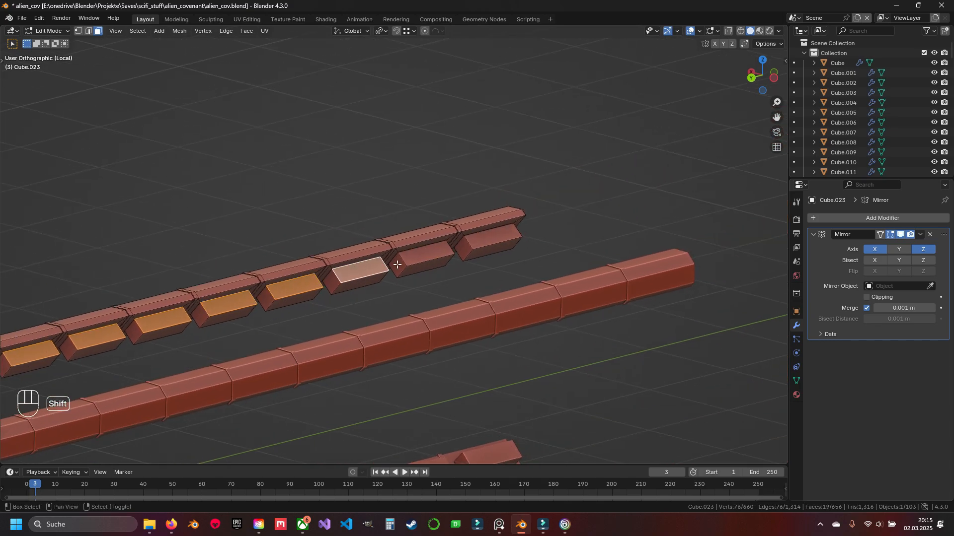
pyautogui.keyDown('shift'); pyautogui.click(428, 255); pyautogui.keyUp('shift')
pyautogui.keyDown('shift'); pyautogui.click(494, 239); pyautogui.keyUp('shift')
pyautogui.scroll(3, 497, 249)
pyautogui.press('i')
pyautogui.click(546, 327)
pyautogui.press('e')
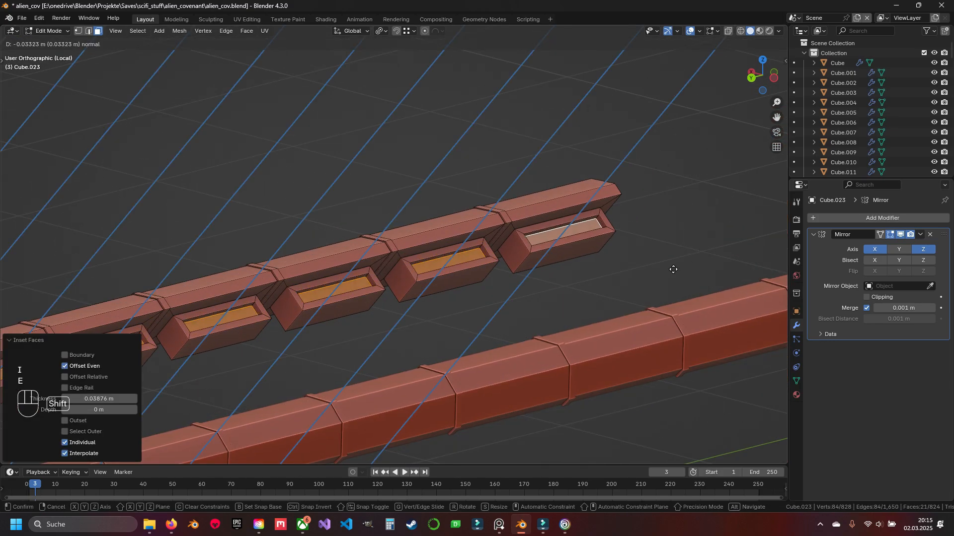
pyautogui.click(660, 283)
# - Examine the recessed blocks on the isolated beam and within the full model, ending back in mesh editing
pyautogui.press('Tab')
pyautogui.scroll(-4, 347, 318)
pyautogui.keyDown('shift'); pyautogui.moveTo(277, 341); pyautogui.dragTo(404, 272, button='middle'); pyautogui.keyUp('shift')
pyautogui.scroll(-8, 404, 272)
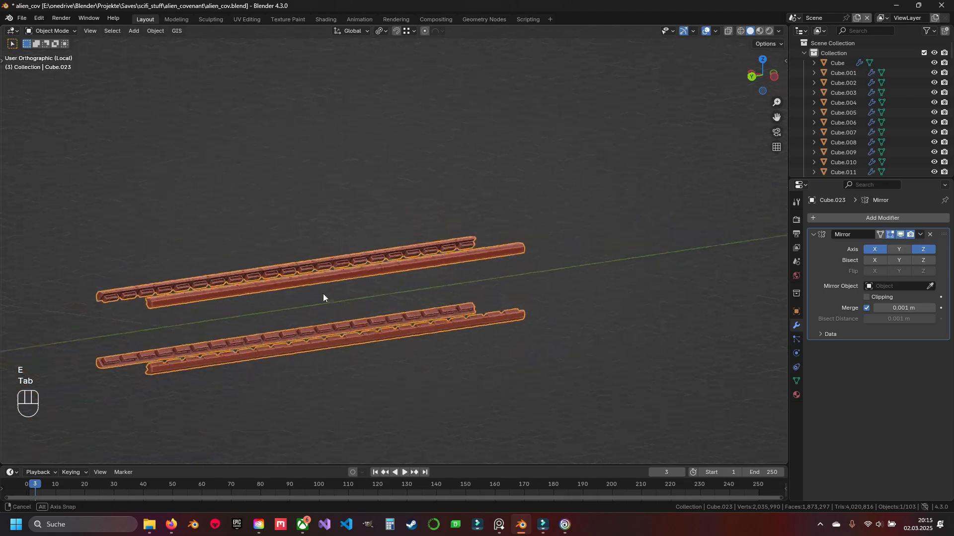
pyautogui.moveTo(323, 294); pyautogui.dragTo(390, 279, button='middle')
pyautogui.moveTo(390, 280); pyautogui.dragTo(441, 304, button='middle')
pyautogui.scroll(7, 453, 258)
pyautogui.keyDown('shift'); pyautogui.moveTo(557, 75); pyautogui.dragTo(418, 263, button='middle'); pyautogui.keyUp('shift')
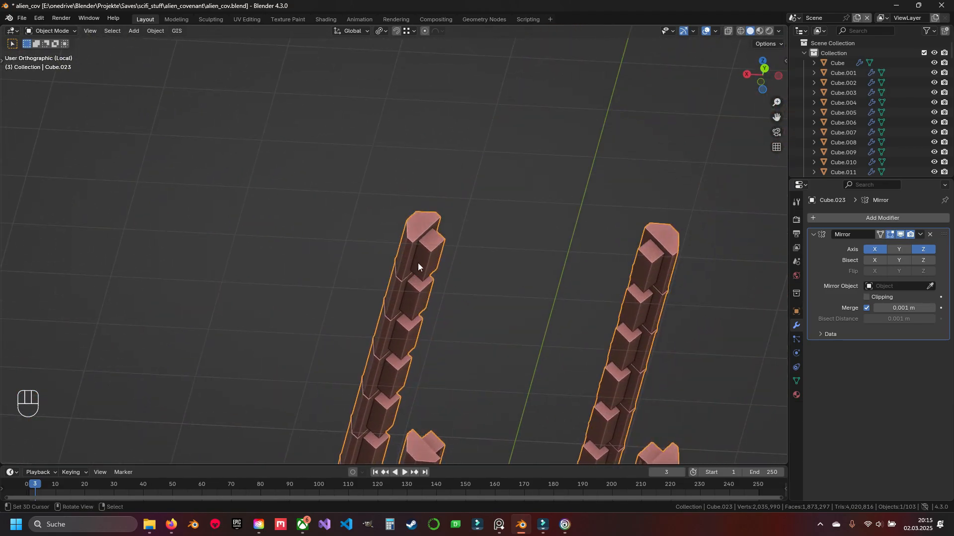
pyautogui.press('KP_Divide')
pyautogui.moveTo(357, 245); pyautogui.dragTo(505, 177, button='middle')
pyautogui.press('Tab')
pyautogui.scroll(4, 505, 177)
pyautogui.keyDown('shift'); pyautogui.moveTo(199, 204); pyautogui.dragTo(365, 258, button='middle'); pyautogui.keyUp('shift')
# - Bevel the outer long edge of every raised block along the isolated beam, using edge selection
pyautogui.press('2')
pyautogui.scroll(-5, 473, 236)
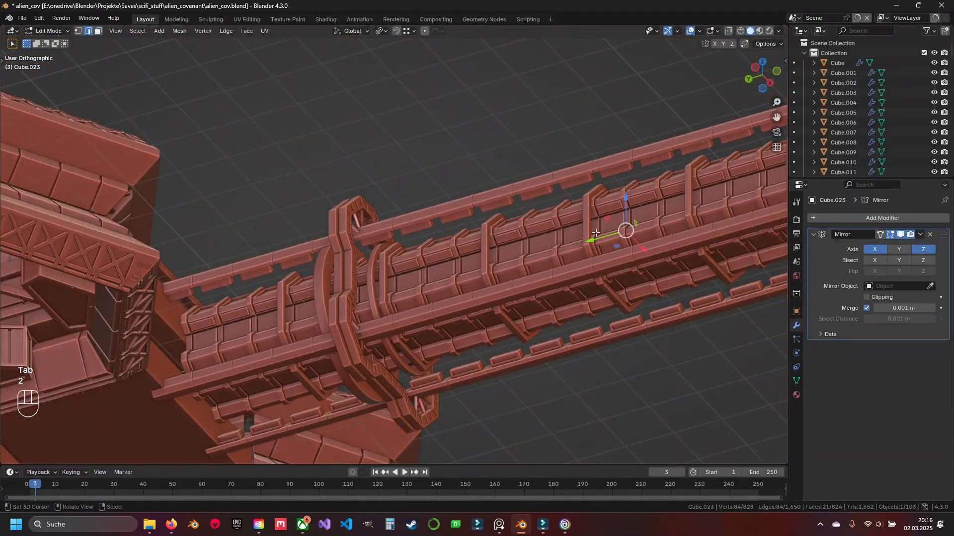
pyautogui.moveTo(584, 229); pyautogui.dragTo(480, 211, button='middle')
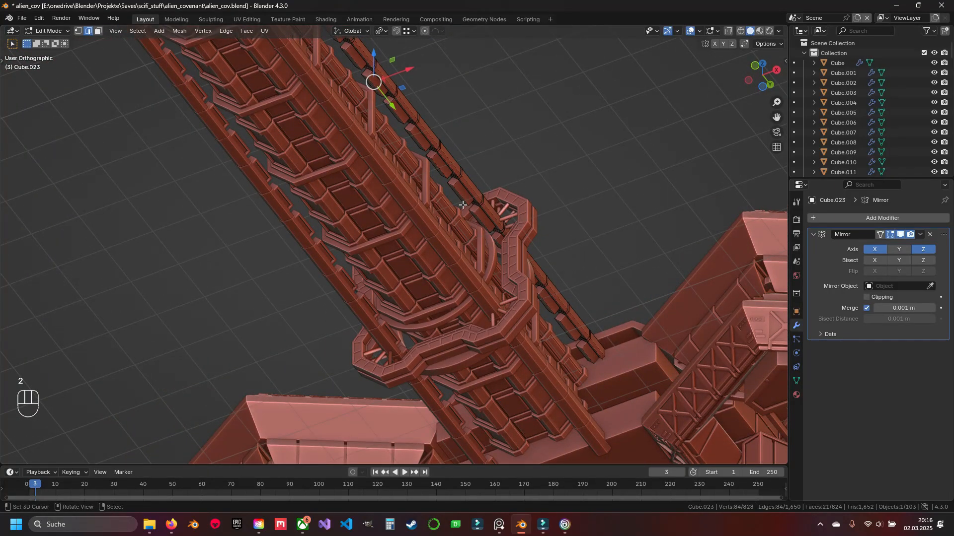
pyautogui.press('KP_Divide')
pyautogui.keyDown('shift'); pyautogui.moveTo(408, 223); pyautogui.dragTo(394, 197, button='middle'); pyautogui.keyUp('shift')
pyautogui.scroll(6, 450, 300)
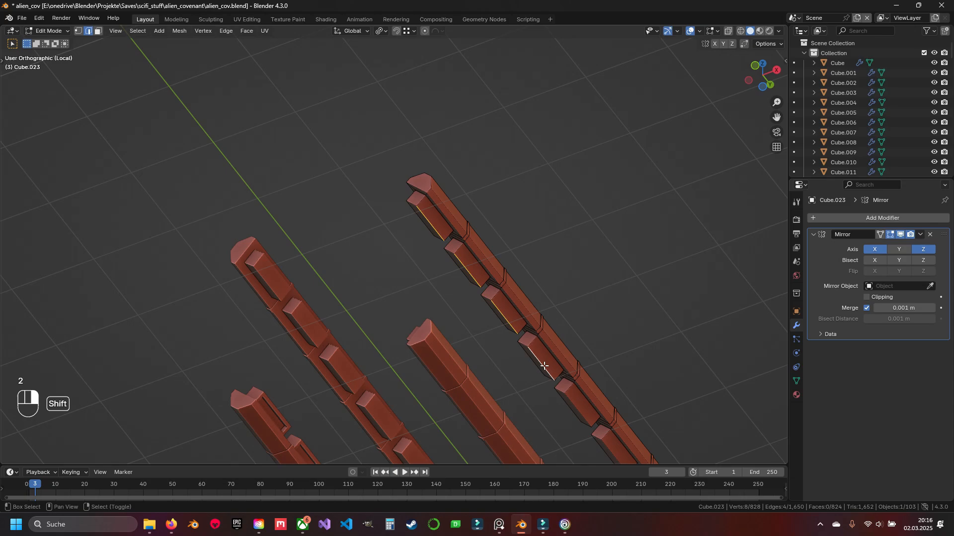
pyautogui.keyDown('shift'); pyautogui.moveTo(579, 402); pyautogui.dragTo(375, 104, button='middle'); pyautogui.keyUp('shift')
pyautogui.keyDown('shift'); pyautogui.rightClick(411, 155); pyautogui.keyUp('shift')
pyautogui.scroll(3, 540, 338)
pyautogui.keyDown('shift'); pyautogui.rightClick(484, 201); pyautogui.keyUp('shift')
pyautogui.keyDown('shift'); pyautogui.moveTo(547, 278); pyautogui.dragTo(397, 144, button='middle'); pyautogui.keyUp('shift')
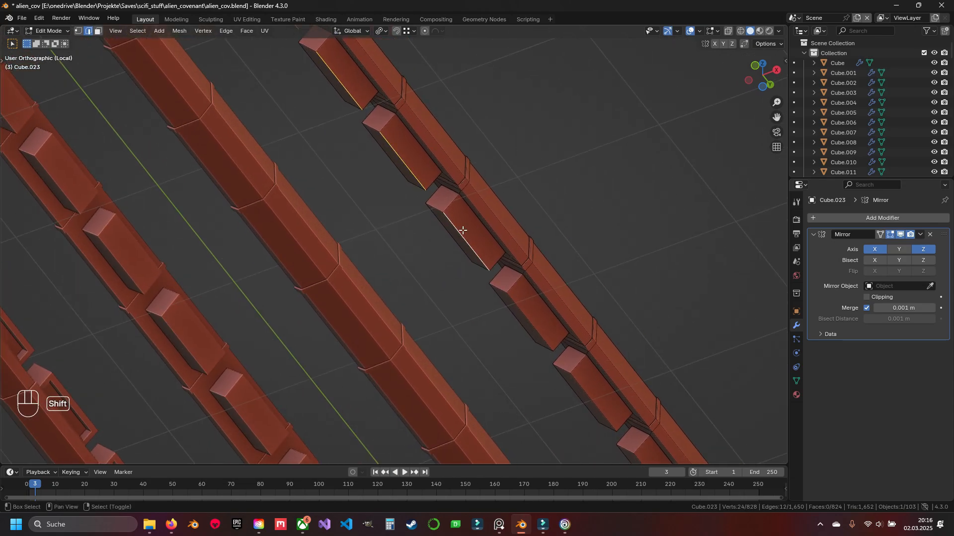
pyautogui.keyDown('shift'); pyautogui.moveTo(462, 232); pyautogui.dragTo(296, 63, button='middle'); pyautogui.keyUp('shift')
pyautogui.keyDown('shift'); pyautogui.rightClick(439, 235); pyautogui.keyUp('shift')
pyautogui.keyDown('shift'); pyautogui.rightClick(504, 317); pyautogui.keyUp('shift')
pyautogui.keyDown('shift'); pyautogui.rightClick(542, 347); pyautogui.keyUp('shift')
pyautogui.keyDown('shift'); pyautogui.moveTo(542, 346); pyautogui.dragTo(369, 177, button='middle'); pyautogui.keyUp('shift')
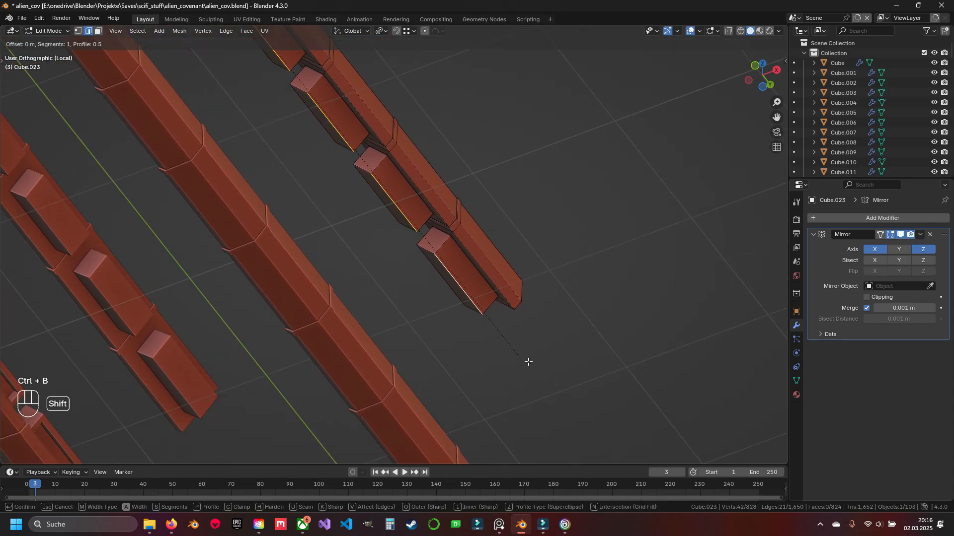
pyautogui.click(681, 452)
pyautogui.scroll(-5, 445, 323)
# - Save the file with the mesh deselected and return to local view of the beam
pyautogui.press('KP_Divide')
pyautogui.press('a')
pyautogui.hotkey('ctrl', 's')
pyautogui.moveTo(400, 253); pyautogui.dragTo(362, 283, button='middle')
pyautogui.press('KP_Divide')
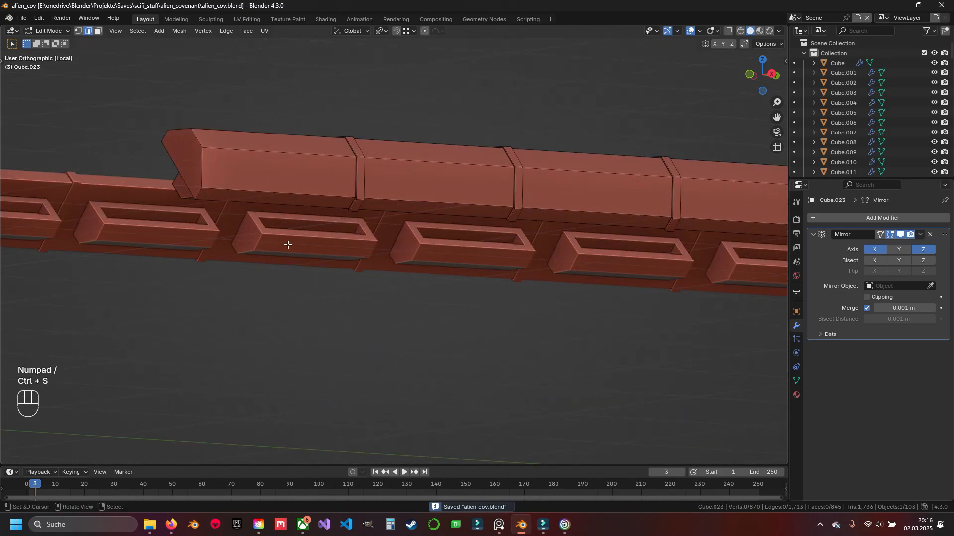
# - Add one centred loop cut to each segment in the first half of the beam, starting from its end
pyautogui.scroll(-3, 288, 244)
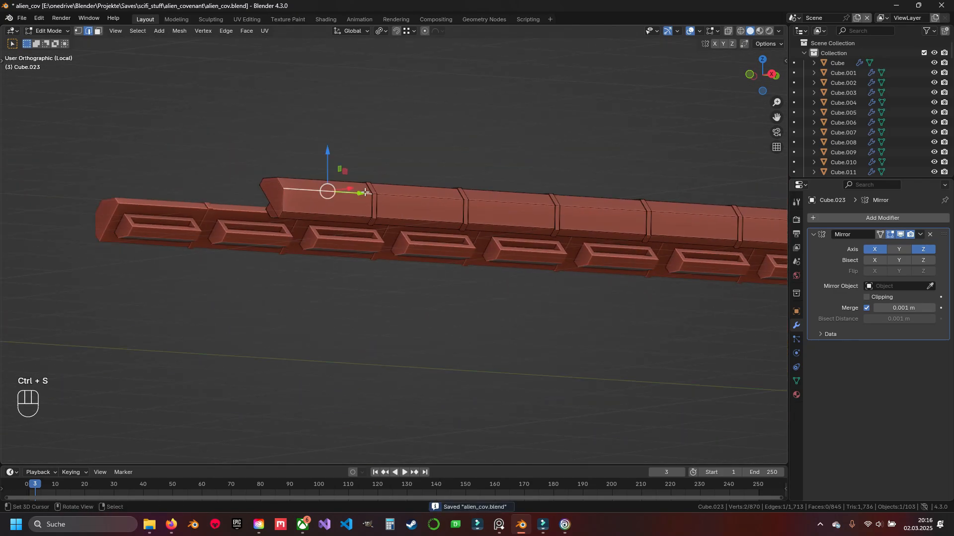
pyautogui.press('KP_Decimal')
pyautogui.moveTo(365, 192); pyautogui.dragTo(430, 268, button='middle')
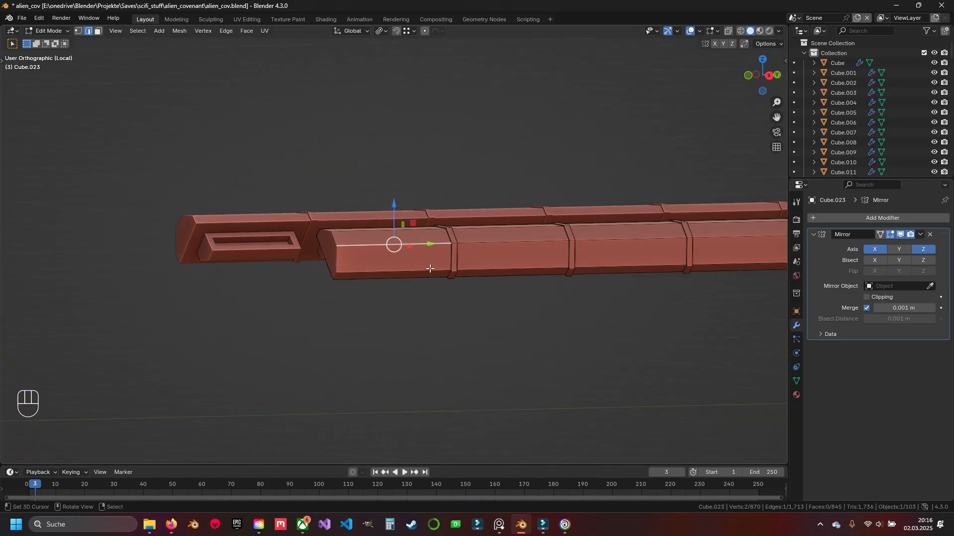
pyautogui.click(410, 248)
pyautogui.keyDown('ctrl'); pyautogui.scroll(-4, 410, 239); pyautogui.keyUp('ctrl')
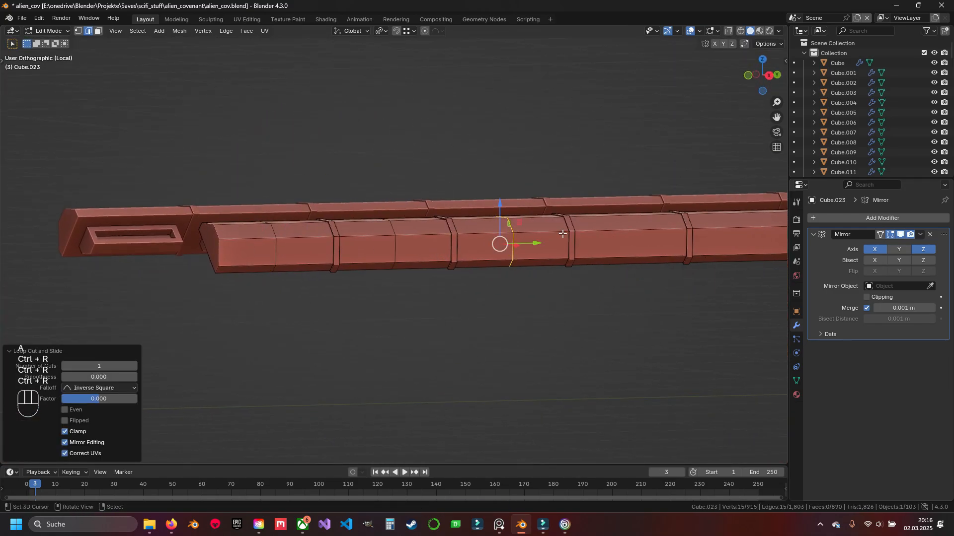
pyautogui.keyDown('shift'); pyautogui.moveTo(648, 231); pyautogui.dragTo(429, 257, button='middle'); pyautogui.keyUp('shift')
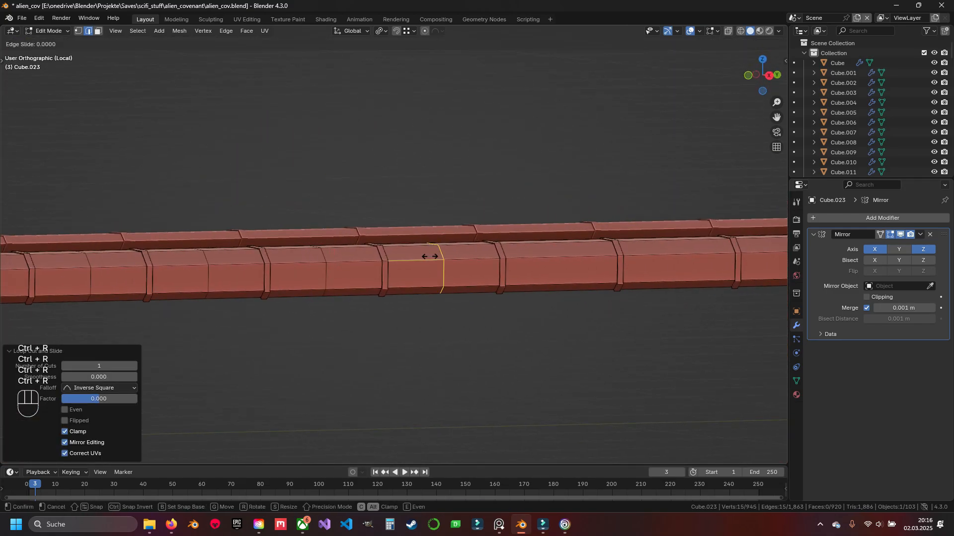
pyautogui.click(573, 251)
pyautogui.keyDown('shift'); pyautogui.moveTo(573, 251); pyautogui.dragTo(375, 253, button='middle'); pyautogui.keyUp('shift')
# - Add one centred loop cut to each remaining segment up to the beam's far end
pyautogui.keyDown('shift'); pyautogui.moveTo(649, 243); pyautogui.dragTo(360, 241, button='middle'); pyautogui.keyUp('shift')
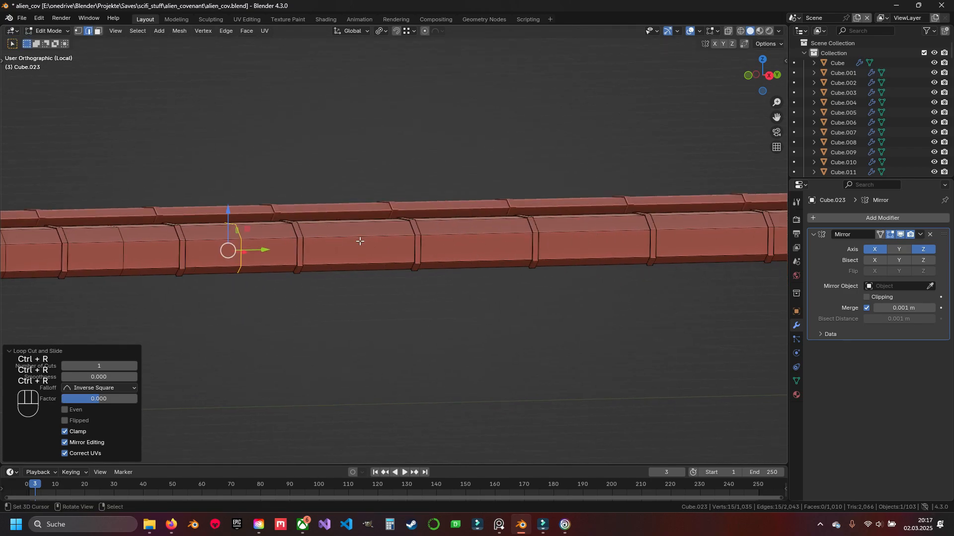
pyautogui.click(680, 230)
pyautogui.keyDown('shift'); pyautogui.moveTo(680, 231); pyautogui.dragTo(71, 238, button='middle'); pyautogui.keyUp('shift')
pyautogui.hotkey('ctrl', 'r')
pyautogui.click(190, 234)
pyautogui.hotkey('ctrl', 'r')
pyautogui.click(308, 234)
pyautogui.keyDown('shift'); pyautogui.moveTo(562, 227); pyautogui.dragTo(249, 230, button='middle'); pyautogui.keyUp('shift')
pyautogui.hotkey('ctrl', 'r')
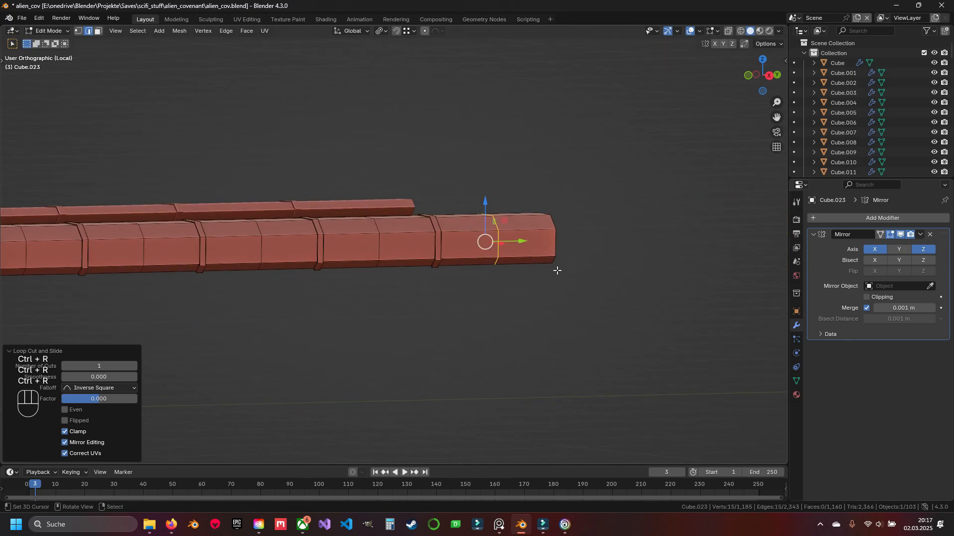
# - Bevel the centre edge loops of all beam segments with 2 segments and an offset of about 0.21 m
pyautogui.keyDown('alt'); pyautogui.keyDown('shift'); pyautogui.click(372, 248); pyautogui.keyUp('shift'); pyautogui.keyUp('alt')
pyautogui.keyDown('alt'); pyautogui.keyDown('shift'); pyautogui.click(144, 252); pyautogui.keyUp('shift'); pyautogui.keyUp('alt')
pyautogui.keyDown('shift'); pyautogui.moveTo(144, 252); pyautogui.dragTo(475, 234, button='middle'); pyautogui.keyUp('shift')
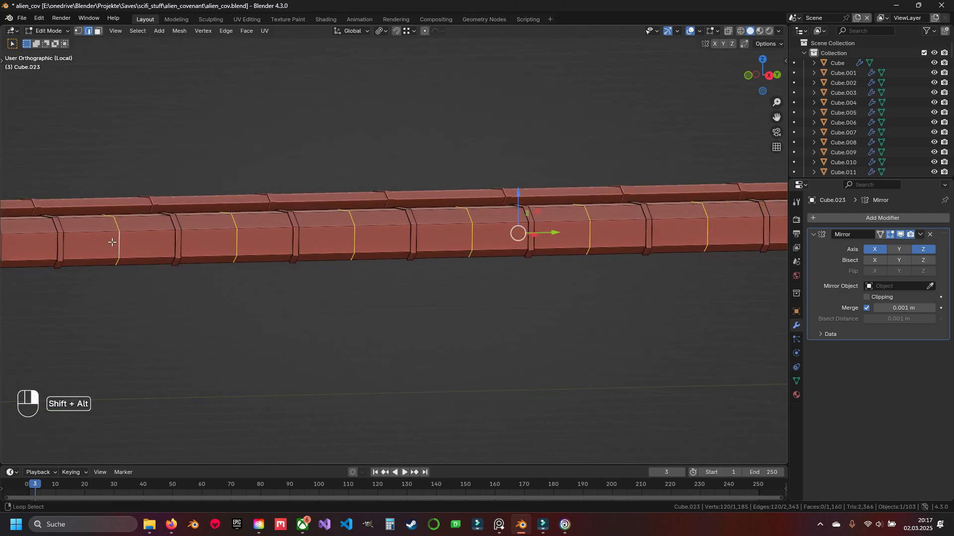
pyautogui.keyDown('shift'); pyautogui.moveTo(112, 242); pyautogui.dragTo(587, 221, button='middle'); pyautogui.keyUp('shift')
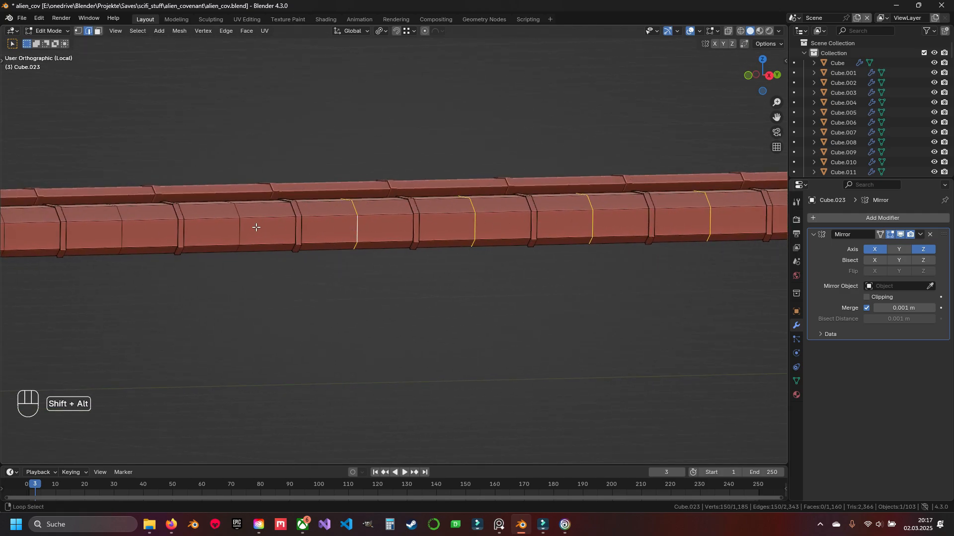
pyautogui.keyDown('shift'); pyautogui.moveTo(248, 229); pyautogui.dragTo(420, 239, button='middle'); pyautogui.keyUp('shift')
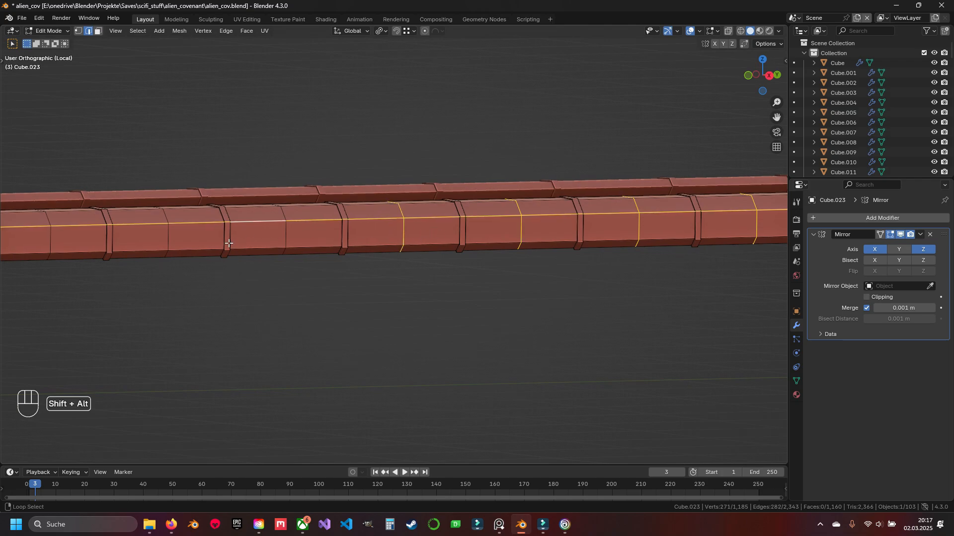
pyautogui.keyDown('shift'); pyautogui.moveTo(175, 238); pyautogui.dragTo(436, 237, button='middle'); pyautogui.keyUp('shift')
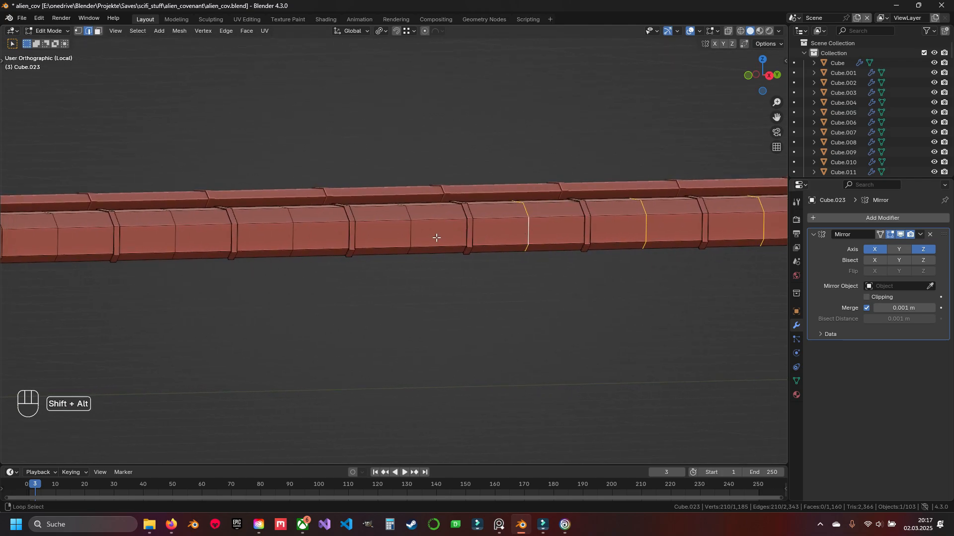
pyautogui.keyDown('alt'); pyautogui.keyDown('shift'); pyautogui.click(171, 233); pyautogui.keyUp('shift'); pyautogui.keyUp('alt')
pyautogui.keyDown('shift'); pyautogui.moveTo(171, 233); pyautogui.dragTo(486, 234, button='middle'); pyautogui.keyUp('shift')
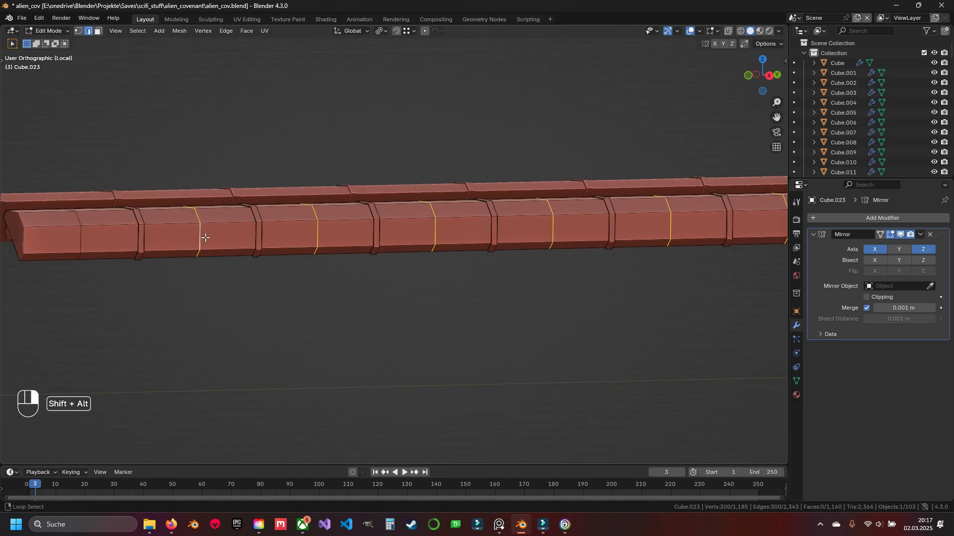
pyautogui.scroll(-3, 336, 343)
pyautogui.moveTo(336, 342); pyautogui.dragTo(370, 289, button='middle')
pyautogui.keyDown('shift'); pyautogui.moveTo(283, 280); pyautogui.dragTo(402, 323, button='middle'); pyautogui.keyUp('shift')
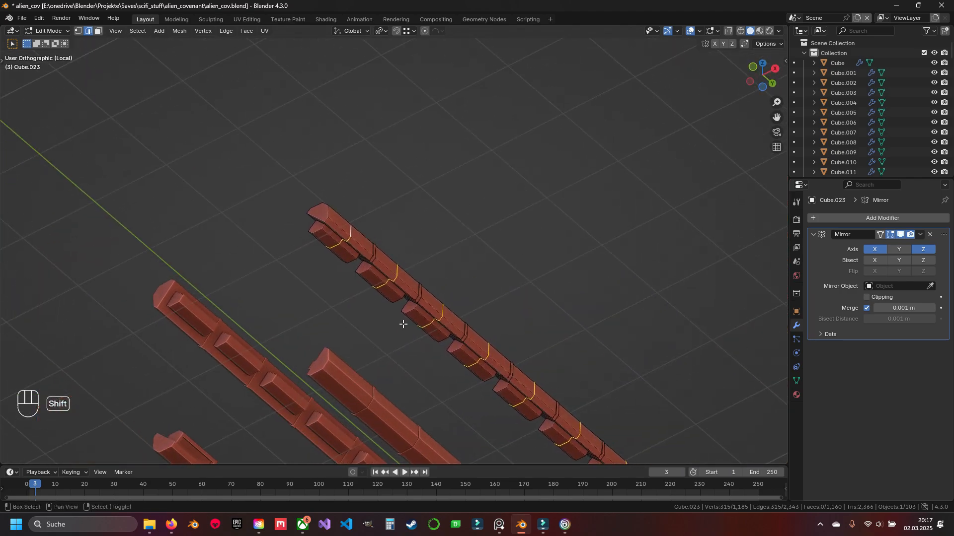
pyautogui.scroll(5, 387, 338)
pyautogui.scroll(1, 341, 307)
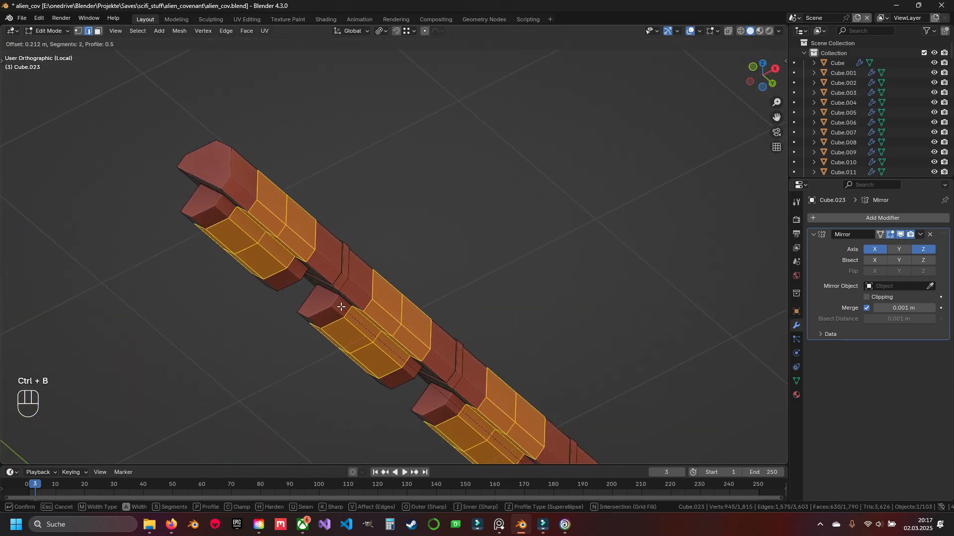
pyautogui.click(346, 316)
# - Clear the selection and select the three cross edge loops on each segment, beginning at the beam's near end
pyautogui.press('a')
pyautogui.keyDown('alt'); pyautogui.keyDown('shift'); pyautogui.click(223, 230); pyautogui.keyUp('shift'); pyautogui.keyUp('alt')
pyautogui.keyDown('alt'); pyautogui.keyDown('shift'); pyautogui.click(246, 250); pyautogui.keyUp('shift'); pyautogui.keyUp('alt')
pyautogui.keyDown('alt'); pyautogui.keyDown('shift'); pyautogui.click(269, 269); pyautogui.keyUp('shift'); pyautogui.keyUp('alt')
pyautogui.moveTo(271, 269); pyautogui.dragTo(336, 192, button='middle')
pyautogui.scroll(2, 330, 216)
pyautogui.keyDown('alt'); pyautogui.keyDown('shift'); pyautogui.click(536, 359); pyautogui.keyUp('shift'); pyautogui.keyUp('alt')
pyautogui.scroll(-2, 546, 367)
pyautogui.keyDown('alt'); pyautogui.keyDown('shift'); pyautogui.click(466, 309); pyautogui.keyUp('shift'); pyautogui.keyUp('alt')
pyautogui.keyDown('shift'); pyautogui.moveTo(551, 363); pyautogui.dragTo(390, 272, button='middle'); pyautogui.keyUp('shift')
pyautogui.keyDown('alt'); pyautogui.keyDown('shift'); pyautogui.click(539, 358); pyautogui.keyUp('shift'); pyautogui.keyUp('alt')
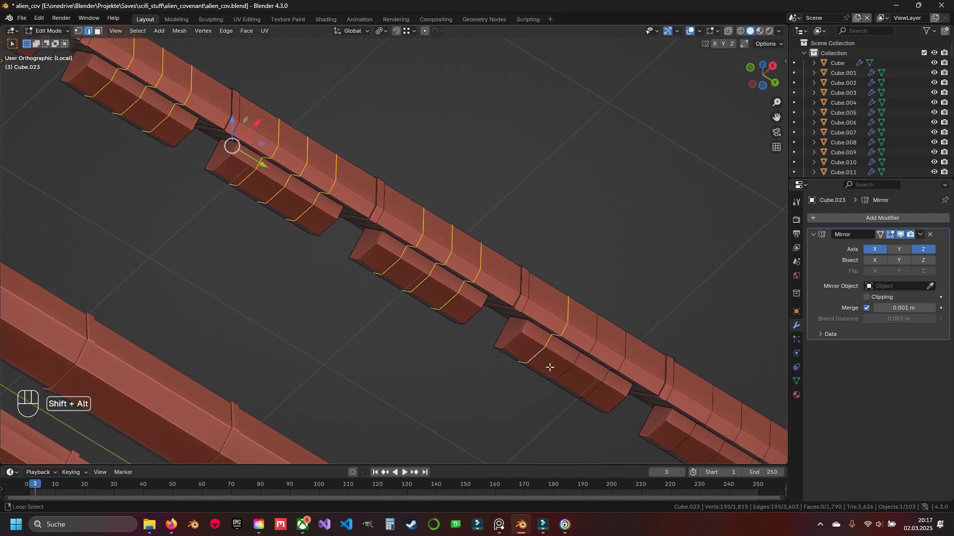
pyautogui.keyDown('alt'); pyautogui.keyDown('shift'); pyautogui.click(566, 373); pyautogui.keyUp('shift'); pyautogui.keyUp('alt')
# - Add the three cross edge loops of each middle beam segment to the selection
pyautogui.keyDown('shift'); pyautogui.moveTo(646, 422); pyautogui.dragTo(256, 191, button='middle'); pyautogui.keyUp('shift')
pyautogui.keyDown('alt'); pyautogui.keyDown('shift'); pyautogui.click(490, 335); pyautogui.keyUp('shift'); pyautogui.keyUp('alt')
pyautogui.keyDown('shift'); pyautogui.moveTo(514, 352); pyautogui.dragTo(309, 175, button='middle'); pyautogui.keyUp('shift')
pyautogui.keyDown('alt'); pyautogui.keyDown('shift'); pyautogui.click(372, 210); pyautogui.keyUp('shift'); pyautogui.keyUp('alt')
pyautogui.keyDown('alt'); pyautogui.keyDown('shift'); pyautogui.click(412, 228); pyautogui.keyUp('shift'); pyautogui.keyUp('alt')
pyautogui.keyDown('alt'); pyautogui.keyDown('shift'); pyautogui.click(435, 246); pyautogui.keyUp('shift'); pyautogui.keyUp('alt')
pyautogui.keyDown('alt'); pyautogui.keyDown('shift'); pyautogui.click(519, 301); pyautogui.keyUp('shift'); pyautogui.keyUp('alt')
pyautogui.keyDown('alt'); pyautogui.keyDown('shift'); pyautogui.click(577, 337); pyautogui.keyUp('shift'); pyautogui.keyUp('alt')
pyautogui.keyDown('shift'); pyautogui.moveTo(598, 352); pyautogui.dragTo(334, 177, button='middle'); pyautogui.keyUp('shift')
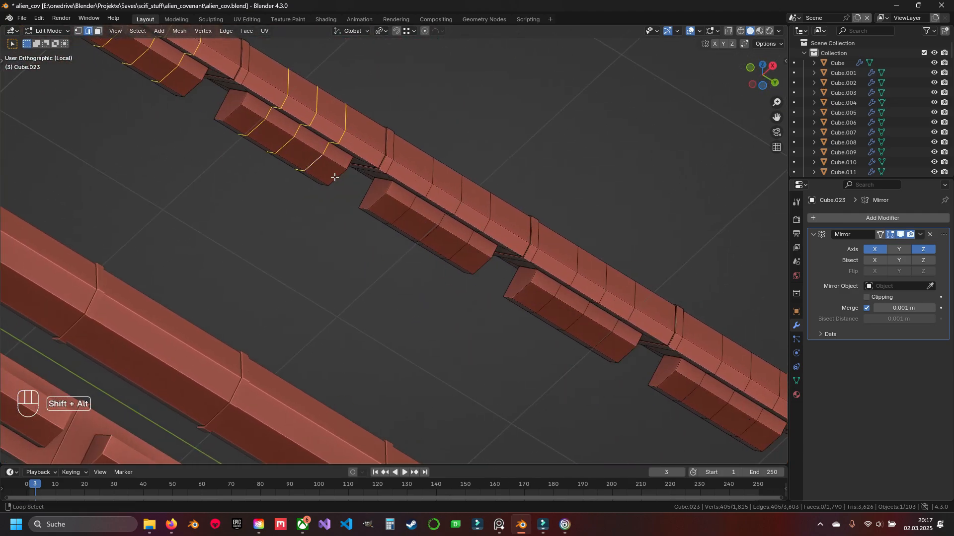
# - Extend the selection with the three cross edge loops of every remaining segment up to the beam's far end
pyautogui.keyDown('alt'); pyautogui.keyDown('shift'); pyautogui.click(549, 305); pyautogui.keyUp('shift'); pyautogui.keyUp('alt')
pyautogui.keyDown('shift'); pyautogui.moveTo(550, 306); pyautogui.dragTo(435, 251, button='middle'); pyautogui.keyUp('shift')
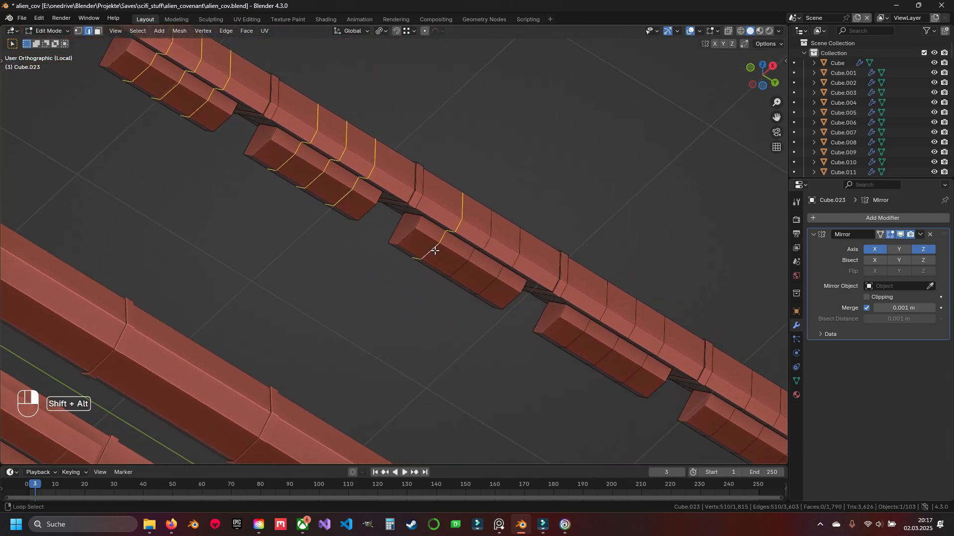
pyautogui.keyDown('alt'); pyautogui.keyDown('shift'); pyautogui.click(637, 375); pyautogui.keyUp('shift'); pyautogui.keyUp('alt')
pyautogui.keyDown('shift'); pyautogui.moveTo(637, 375); pyautogui.dragTo(410, 262, button='middle'); pyautogui.keyUp('shift')
pyautogui.keyDown('alt'); pyautogui.keyDown('shift'); pyautogui.click(593, 374); pyautogui.keyUp('shift'); pyautogui.keyUp('alt')
pyautogui.keyDown('shift'); pyautogui.moveTo(594, 374); pyautogui.dragTo(352, 232, button='middle'); pyautogui.keyUp('shift')
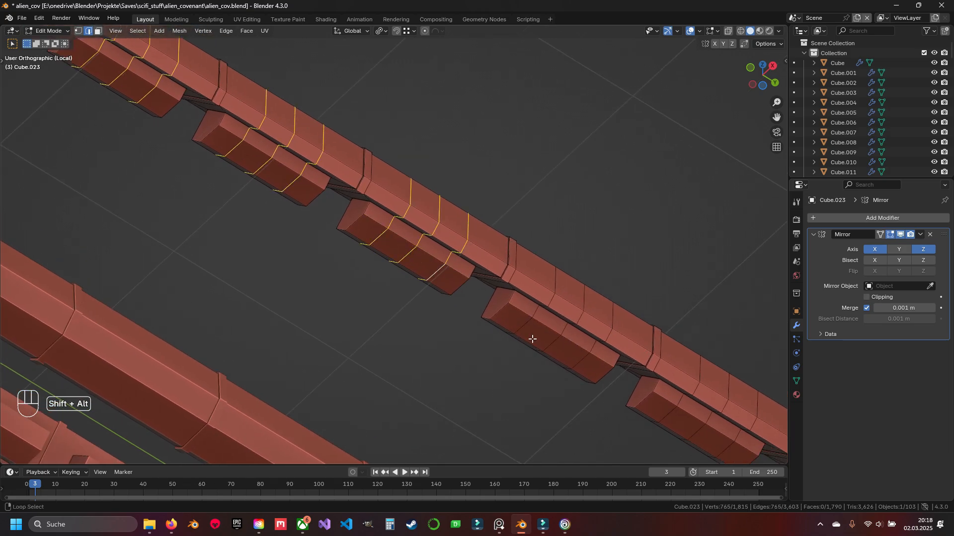
pyautogui.keyDown('alt'); pyautogui.keyDown('shift'); pyautogui.click(677, 414); pyautogui.keyUp('shift'); pyautogui.keyUp('alt')
pyautogui.keyDown('shift'); pyautogui.moveTo(676, 414); pyautogui.dragTo(536, 321, button='middle'); pyautogui.keyUp('shift')
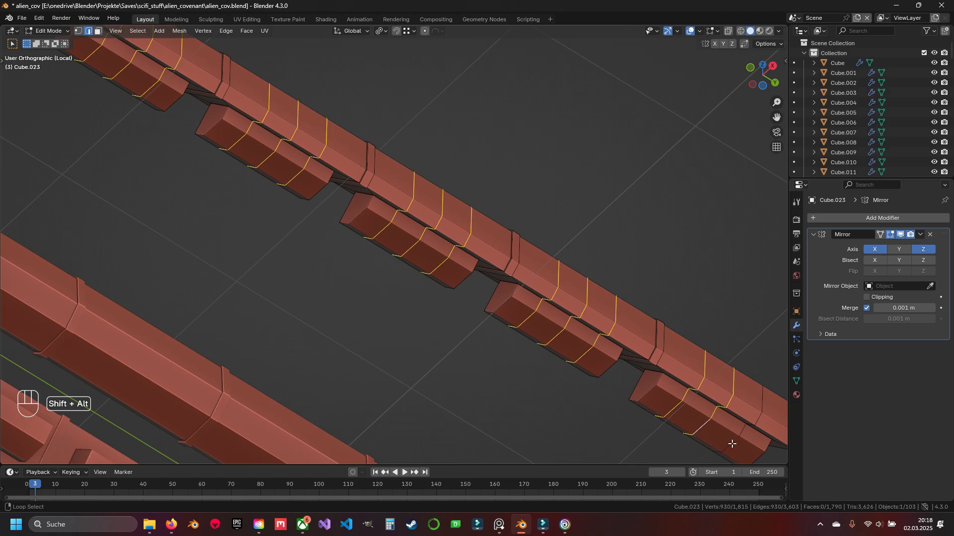
pyautogui.keyDown('shift'); pyautogui.moveTo(730, 442); pyautogui.dragTo(421, 268, button='middle'); pyautogui.keyUp('shift')
# - Bevel all selected cross edge loops into narrow bands with a width of about 0.017 m and 1 segment
pyautogui.keyDown('shift'); pyautogui.moveTo(247, 219); pyautogui.dragTo(541, 398, button='middle'); pyautogui.keyUp('shift')
pyautogui.scroll(-4, 541, 398)
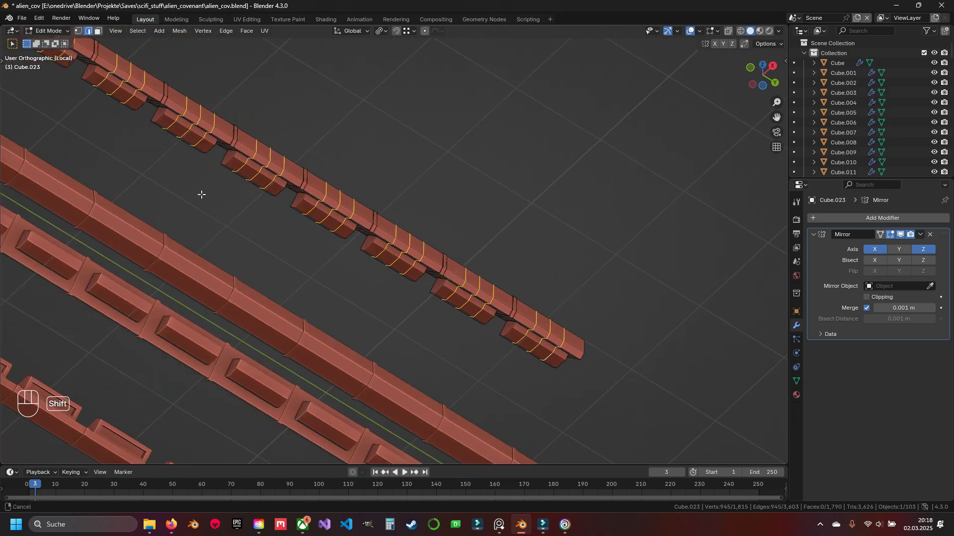
pyautogui.keyDown('shift'); pyautogui.moveTo(200, 194); pyautogui.dragTo(480, 363, button='middle'); pyautogui.keyUp('shift')
pyautogui.moveTo(166, 159)
pyautogui.keyDown('shift'); pyautogui.mouseDown(button='middle')
pyautogui.moveTo(381, 270)
pyautogui.moveTo(447, 318)
pyautogui.mouseUp(button='middle'); pyautogui.keyUp('shift')
pyautogui.keyDown('shift'); pyautogui.moveTo(178, 160); pyautogui.dragTo(447, 318, button='middle'); pyautogui.keyUp('shift')
pyautogui.keyDown('shift'); pyautogui.moveTo(149, 156); pyautogui.dragTo(383, 288, button='middle'); pyautogui.keyUp('shift')
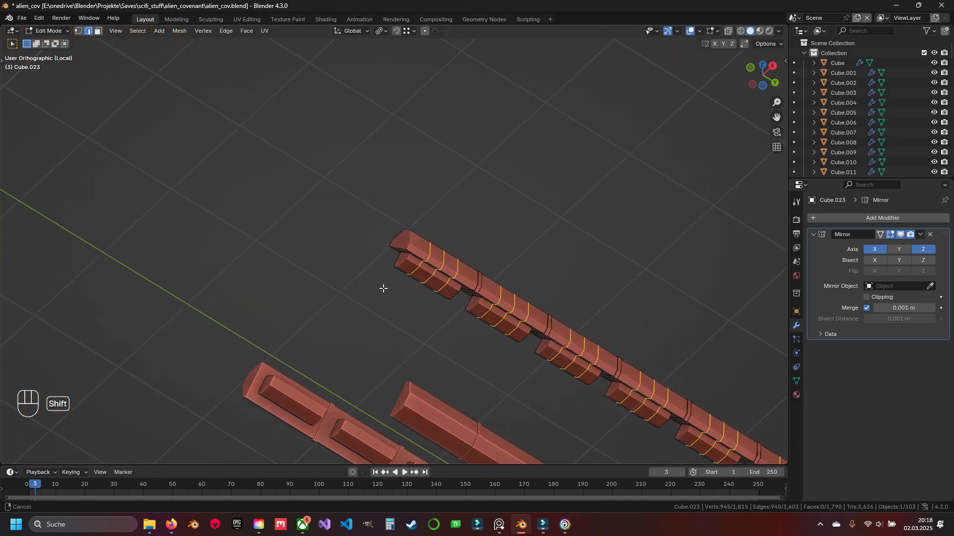
pyautogui.scroll(6, 413, 278)
pyautogui.keyDown('shift'); pyautogui.moveTo(535, 382); pyautogui.dragTo(453, 308, button='middle'); pyautogui.keyUp('shift')
pyautogui.scroll(2, 453, 308)
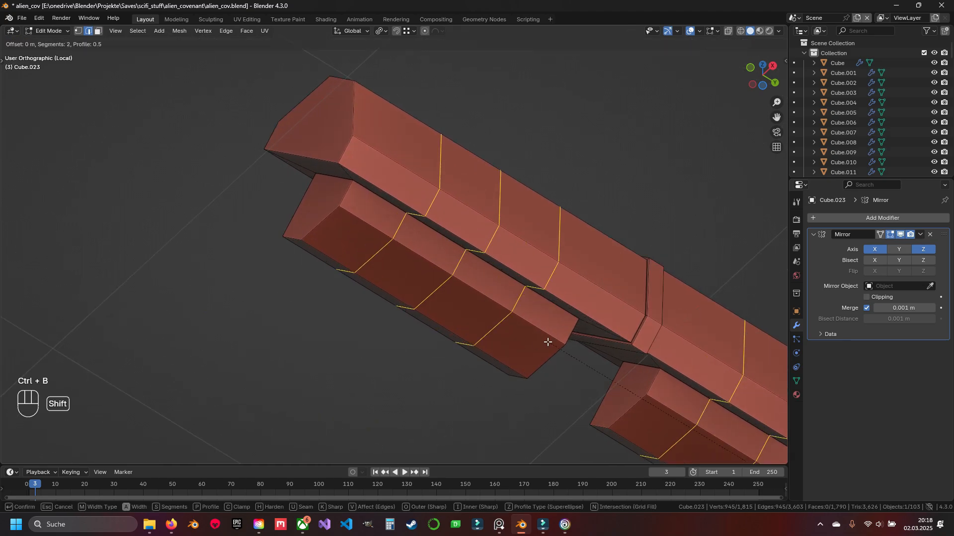
pyautogui.click(473, 310)
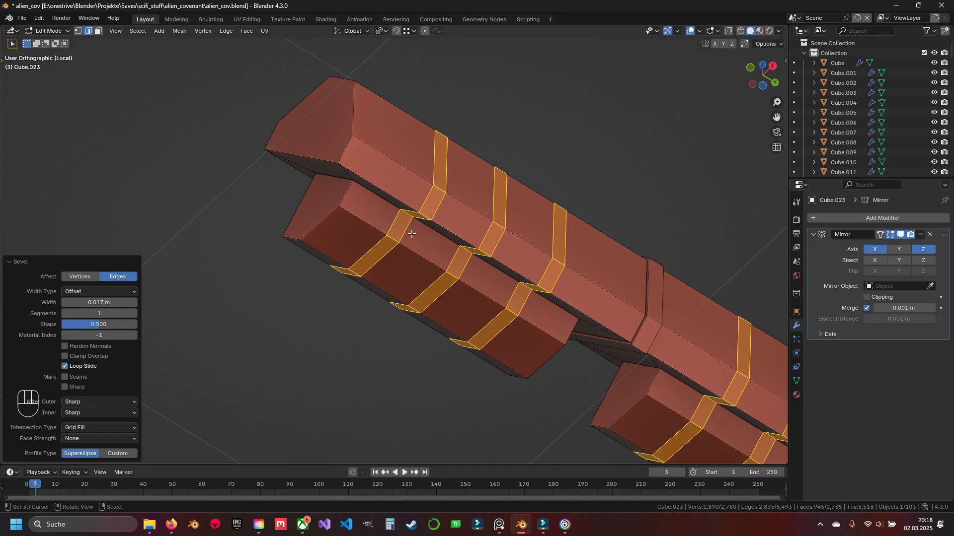
# - Deselect the mesh and save the file
pyautogui.scroll(-10, 412, 234)
pyautogui.moveTo(427, 253); pyautogui.dragTo(438, 278, button='middle')
pyautogui.scroll(5, 438, 278)
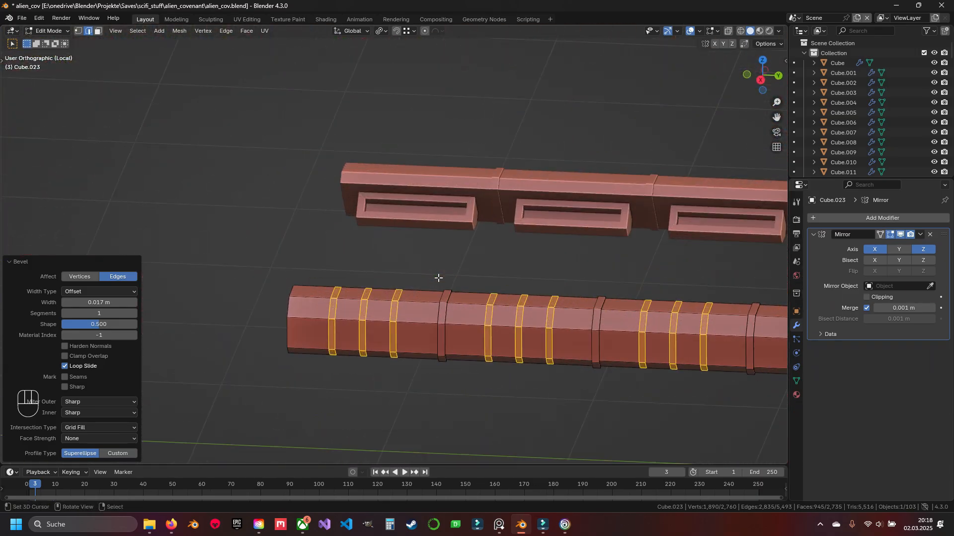
pyautogui.press('a')
pyautogui.hotkey('ctrl', 's')
# - In wireframe top view, select the vertices of all beam segments except the one at the lower end and delete them
pyautogui.press('KP_7')
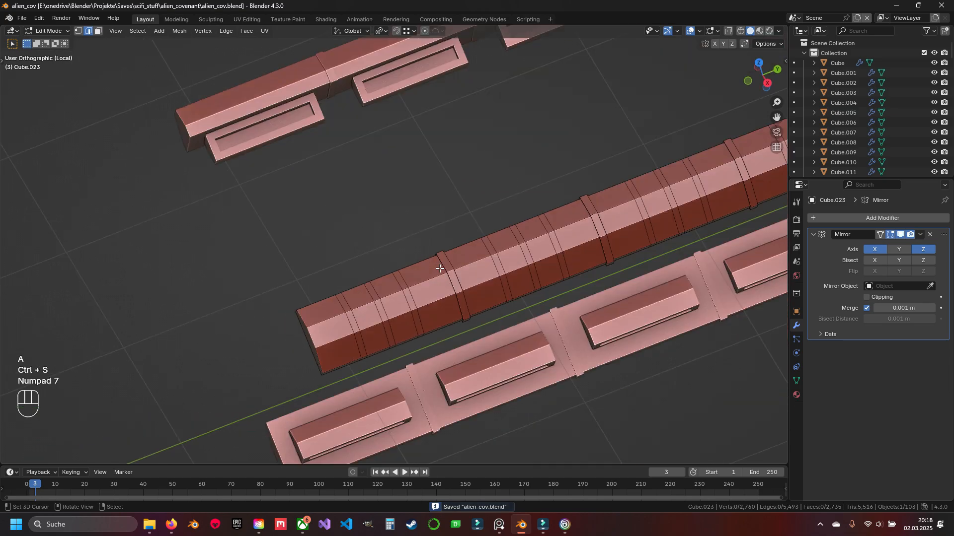
pyautogui.scroll(-3, 440, 269)
pyautogui.scroll(6, 440, 248)
pyautogui.press('z')
pyautogui.keyDown('shift'); pyautogui.moveTo(430, 220); pyautogui.dragTo(368, 275, button='middle'); pyautogui.keyUp('shift')
pyautogui.press('z')
pyautogui.keyDown('shift'); pyautogui.moveTo(417, 298); pyautogui.dragTo(413, 104, button='middle'); pyautogui.keyUp('shift')
pyautogui.press('1')
pyautogui.moveTo(335, 90)
pyautogui.mouseDown()
pyautogui.moveTo(463, 196)
pyautogui.moveTo(324, 102)
pyautogui.mouseUp()
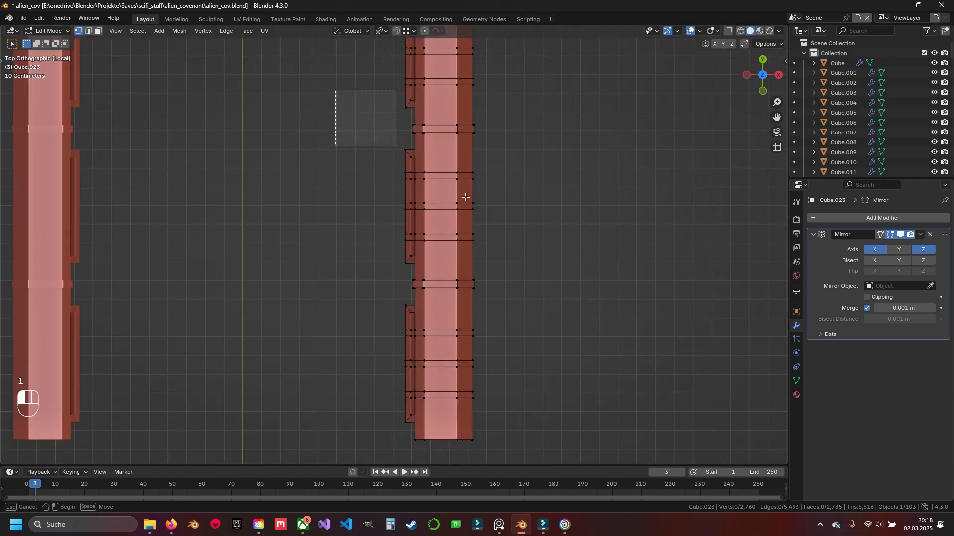
pyautogui.press('z')
pyautogui.moveTo(298, 42); pyautogui.dragTo(526, 257)
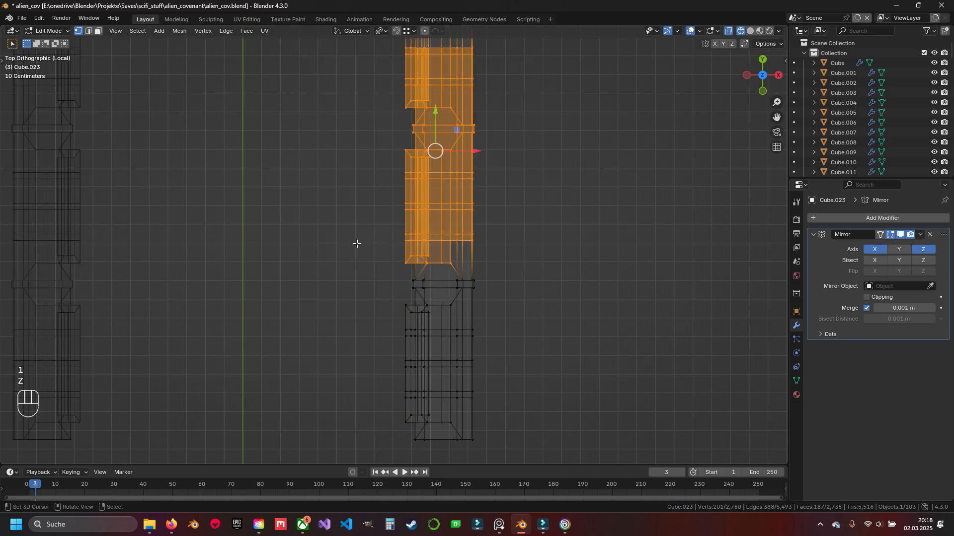
pyautogui.moveTo(358, 243)
pyautogui.mouseDown(button='middle')
pyautogui.moveTo(421, 195)
pyautogui.moveTo(425, 117)
pyautogui.moveTo(357, 149)
pyautogui.moveTo(339, 173)
pyautogui.moveTo(368, 170)
pyautogui.moveTo(368, 250)
pyautogui.mouseUp(button='middle')
pyautogui.press('KP_7')
pyautogui.scroll(-10, 347, 186)
pyautogui.press('b')
pyautogui.moveTo(354, 103); pyautogui.dragTo(471, 318)
pyautogui.keyDown('shift'); pyautogui.moveTo(423, 61); pyautogui.dragTo(447, 299, button='middle'); pyautogui.keyUp('shift')
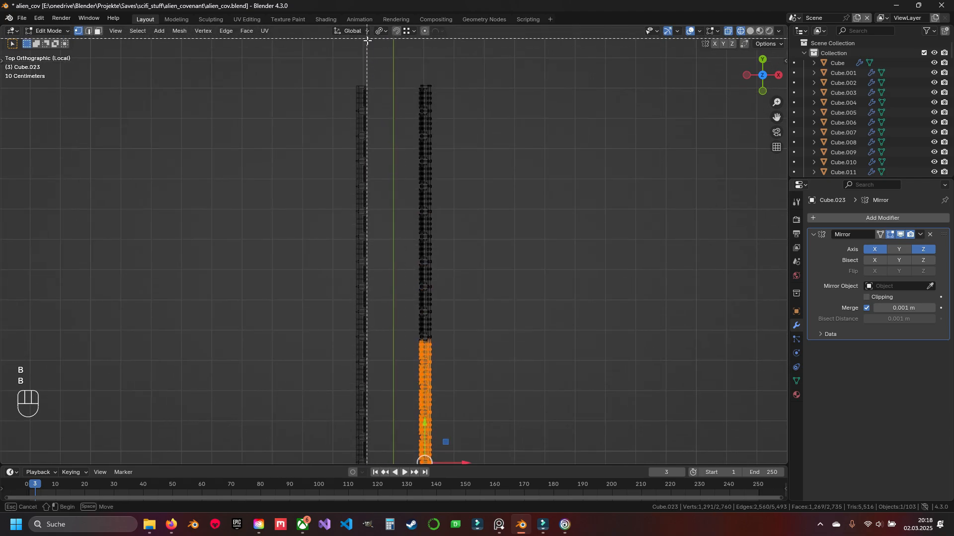
pyautogui.moveTo(379, 70); pyautogui.dragTo(482, 376)
pyautogui.keyDown('shift'); pyautogui.moveTo(483, 379); pyautogui.dragTo(405, 225, button='middle'); pyautogui.keyUp('shift')
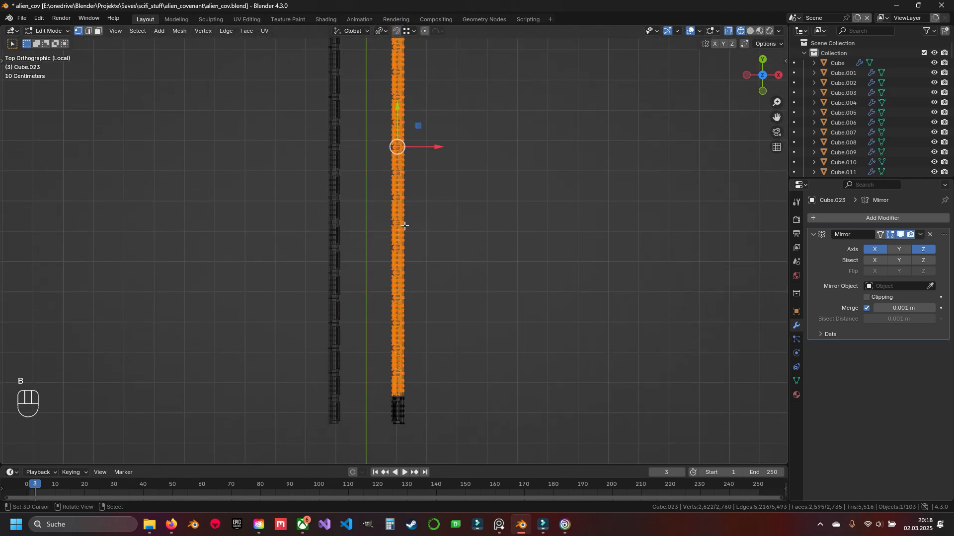
pyautogui.press('x')
pyautogui.click(405, 226)
pyautogui.keyDown('shift'); pyautogui.moveTo(426, 293); pyautogui.dragTo(421, 170, button='middle'); pyautogui.keyUp('shift')
pyautogui.scroll(7, 420, 199)
pyautogui.press('z')
pyautogui.scroll(1, 407, 323)
pyautogui.keyDown('shift'); pyautogui.moveTo(396, 358); pyautogui.dragTo(399, 213, button='middle'); pyautogui.keyUp('shift')
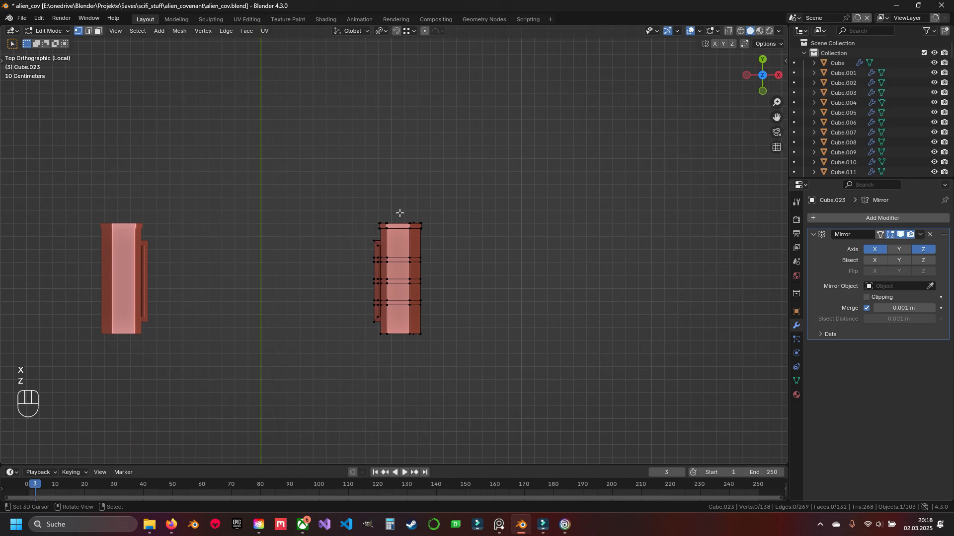
# - Save the file and add an Array modifier to the remaining beam segment
pyautogui.moveTo(459, 277); pyautogui.dragTo(429, 257, button='middle')
pyautogui.hotkey('ctrl', 's')
pyautogui.click(851, 218)
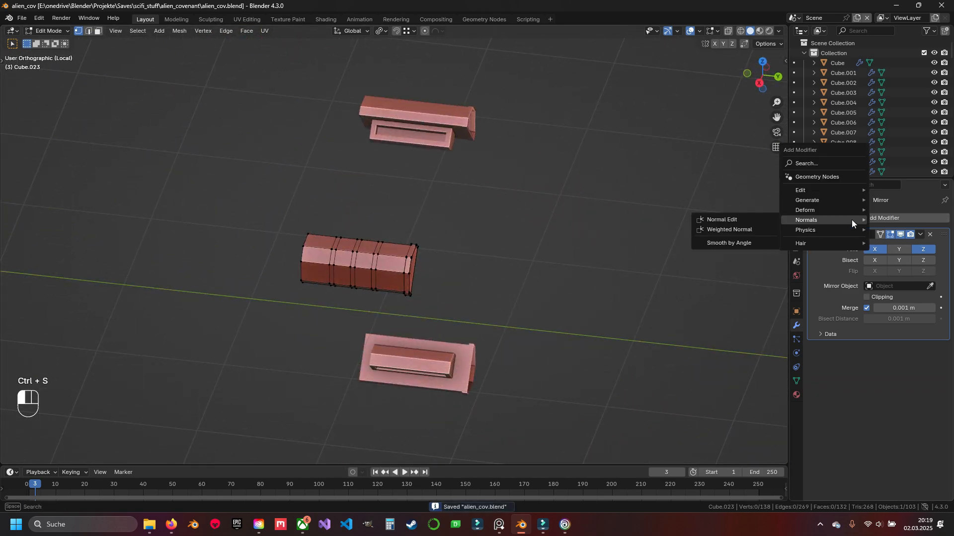
pyautogui.moveTo(783, 200)
pyautogui.click(715, 200)
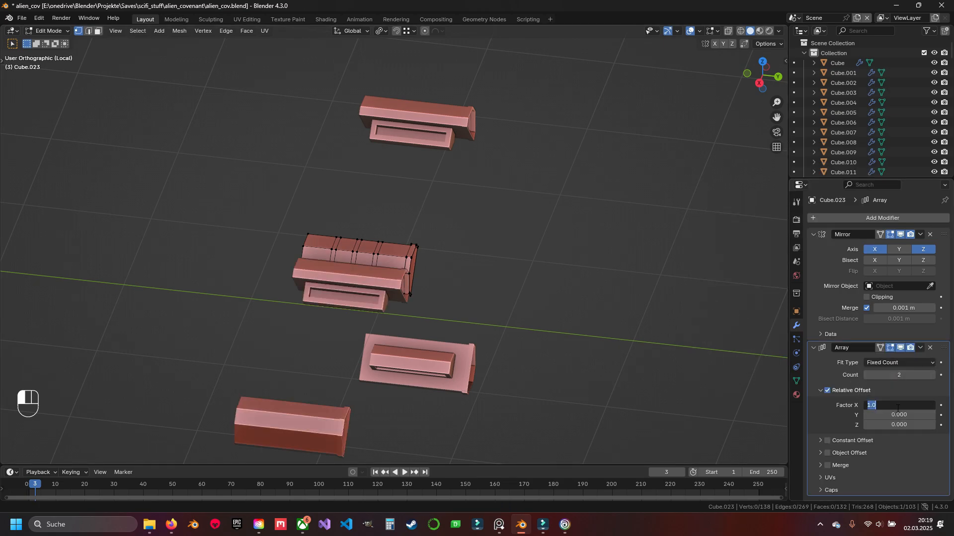
# - Set the array's relative offset factors to X 0 and Y 1 so copies follow the beam's length
pyautogui.write('0')
pyautogui.press('Return')
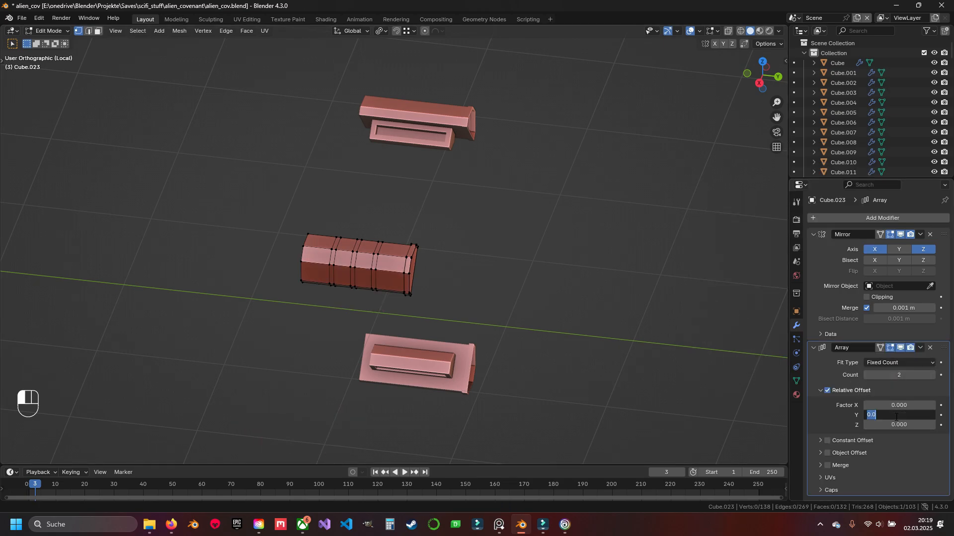
pyautogui.write('1')
pyautogui.press('Return')
pyautogui.scroll(-6, 492, 324)
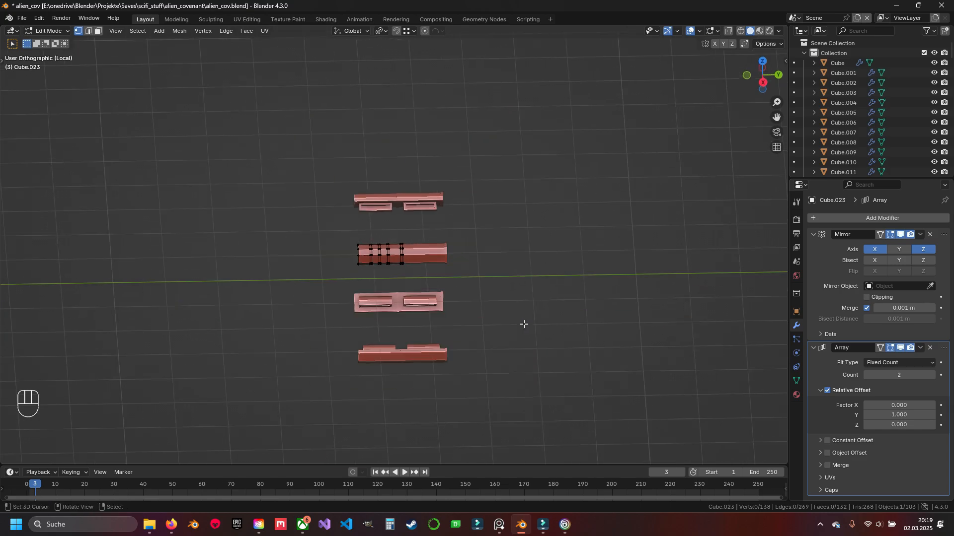
pyautogui.scroll(5, 478, 254)
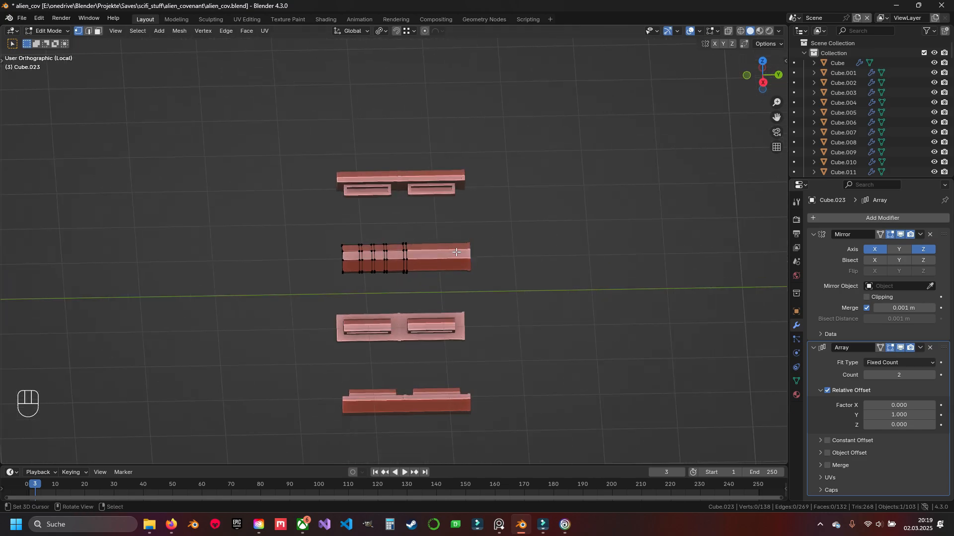
# - Save the file with the array modifier in place
pyautogui.moveTo(478, 254); pyautogui.dragTo(460, 121, button='middle')
pyautogui.scroll(5, 472, 264)
pyautogui.scroll(-1, 473, 279)
pyautogui.hotkey('ctrl', 's')
# - Extrude the six faces of the three narrow bands on the side block and move them about 0.036 m down along Z
pyautogui.scroll(4, 473, 237)
pyautogui.keyDown('shift'); pyautogui.moveTo(428, 280); pyautogui.dragTo(455, 194, button='middle'); pyautogui.keyUp('shift')
pyautogui.scroll(2, 442, 209)
pyautogui.keyDown('shift'); pyautogui.moveTo(424, 242); pyautogui.dragTo(475, 164, button='middle'); pyautogui.keyUp('shift')
pyautogui.press('3')
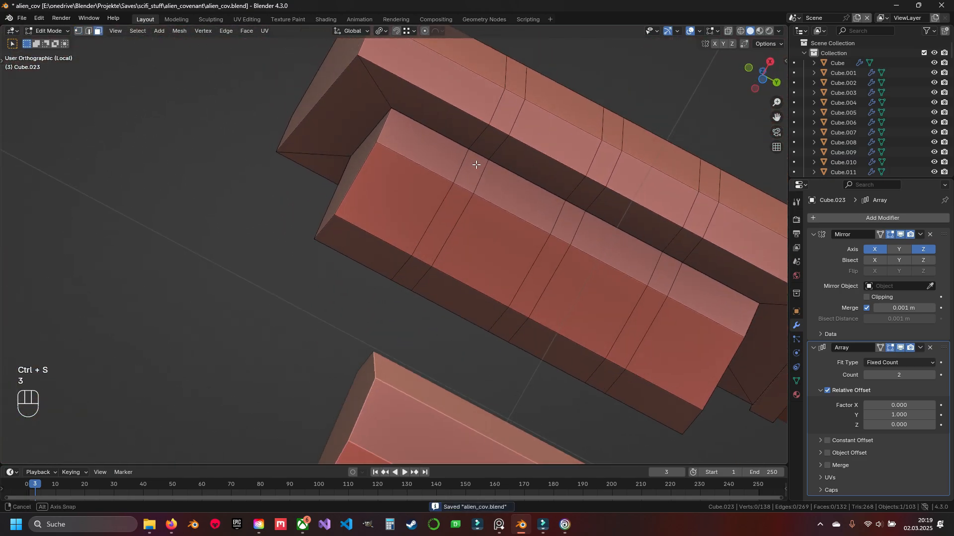
pyautogui.keyDown('shift'); pyautogui.moveTo(521, 211); pyautogui.dragTo(439, 251, button='middle'); pyautogui.keyUp('shift')
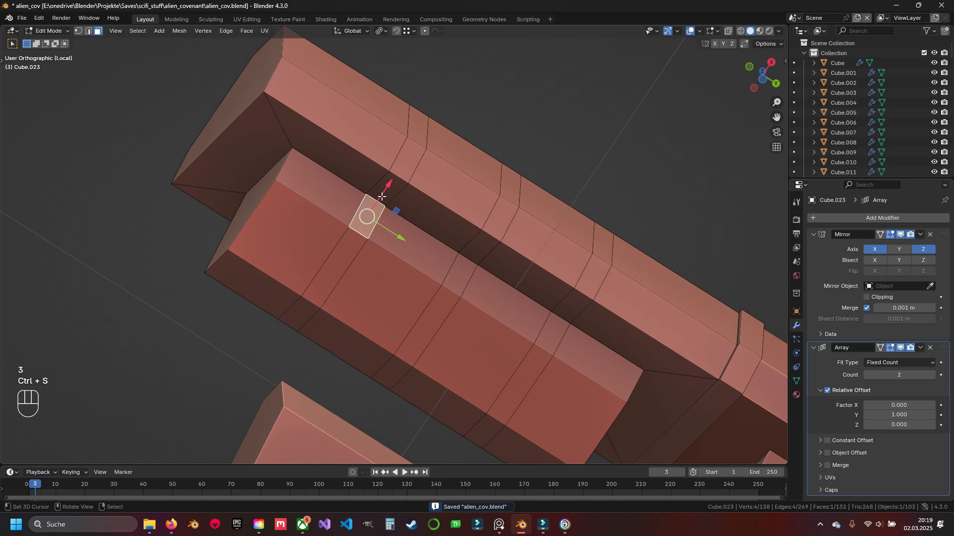
pyautogui.moveTo(388, 196); pyautogui.dragTo(398, 330, button='middle')
pyautogui.keyDown('shift'); pyautogui.click(339, 174); pyautogui.keyUp('shift')
pyautogui.keyDown('shift'); pyautogui.click(347, 266); pyautogui.keyUp('shift')
pyautogui.keyDown('shift'); pyautogui.click(411, 247); pyautogui.keyUp('shift')
pyautogui.keyDown('shift'); pyautogui.click(362, 341); pyautogui.keyUp('shift')
pyautogui.keyDown('shift'); pyautogui.click(420, 326); pyautogui.keyUp('shift')
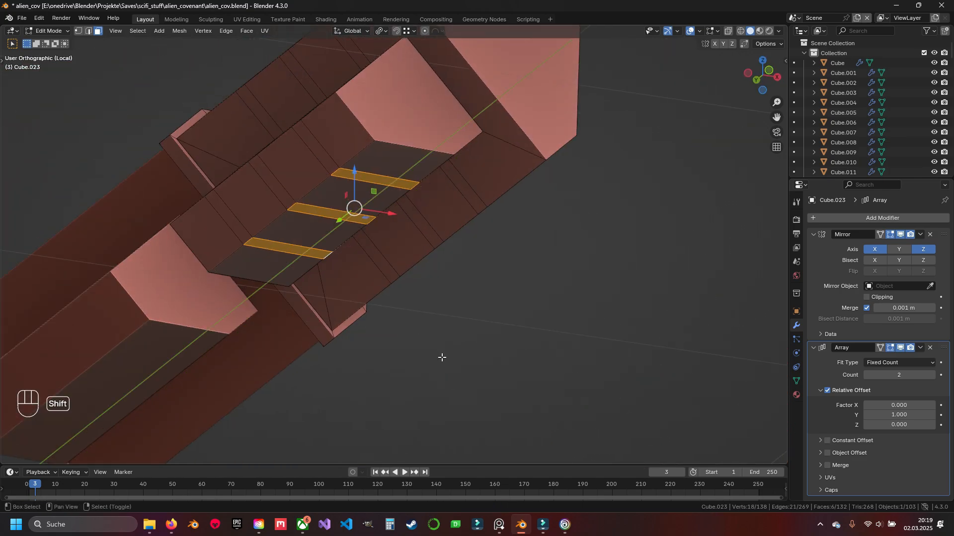
pyautogui.press('e')
pyautogui.press('Escape')
pyautogui.moveTo(441, 358); pyautogui.dragTo(451, 174, button='middle')
pyautogui.press('g')
pyautogui.press('z')
pyautogui.click(400, 183)
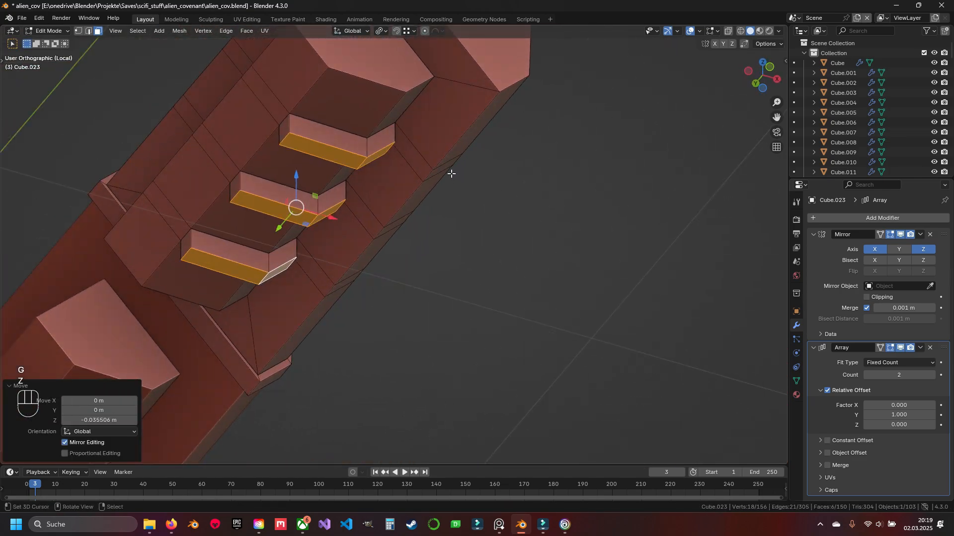
# - Slide one end edge of each of the three ribs onto the block to form wedges, and merge the overlapping vertices
pyautogui.scroll(-4, 336, 179)
pyautogui.moveTo(335, 179); pyautogui.dragTo(451, 274, button='middle')
pyautogui.press('Tab')
pyautogui.press('Tab')
pyautogui.press('2')
pyautogui.rightClick(530, 229)
pyautogui.keyDown('shift'); pyautogui.rightClick(405, 248); pyautogui.keyUp('shift')
pyautogui.keyDown('shift'); pyautogui.rightClick(281, 268); pyautogui.keyUp('shift')
pyautogui.press('g')
pyautogui.press('g')
pyautogui.click(309, 293)
pyautogui.press('a')
pyautogui.moveTo(309, 293); pyautogui.dragTo(323, 283, button='middle')
pyautogui.press('a')
pyautogui.press('q')
pyautogui.click(322, 228)
pyautogui.press('a')
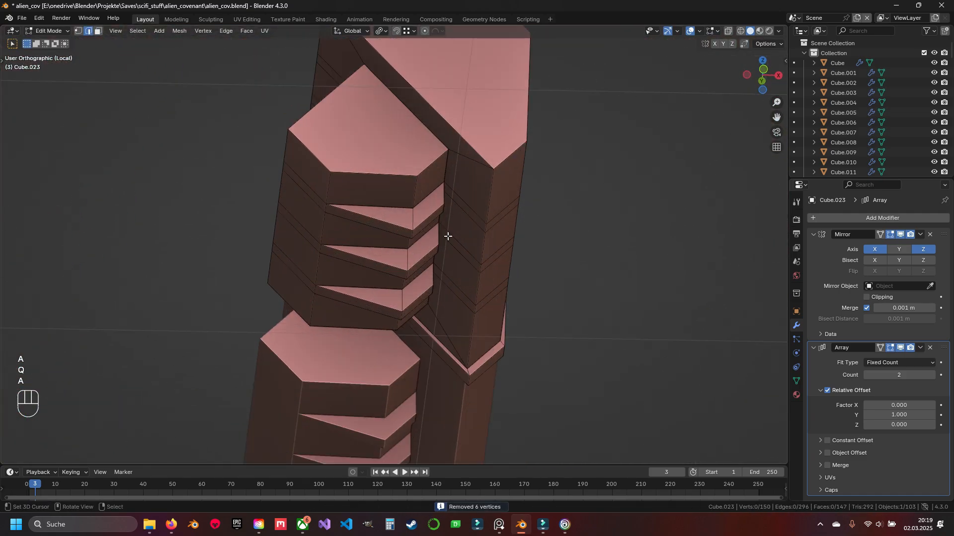
# - Delete the faces that face each other across the gap between the first rib and the long beam
pyautogui.moveTo(447, 233); pyautogui.dragTo(267, 195, button='middle')
pyautogui.moveTo(448, 238); pyautogui.dragTo(383, 207, button='middle')
pyautogui.press('Tab')
pyautogui.press('Tab')
pyautogui.moveTo(381, 293); pyautogui.dragTo(373, 222, button='middle')
pyautogui.press('3')
pyautogui.press('x')
pyautogui.click(360, 224)
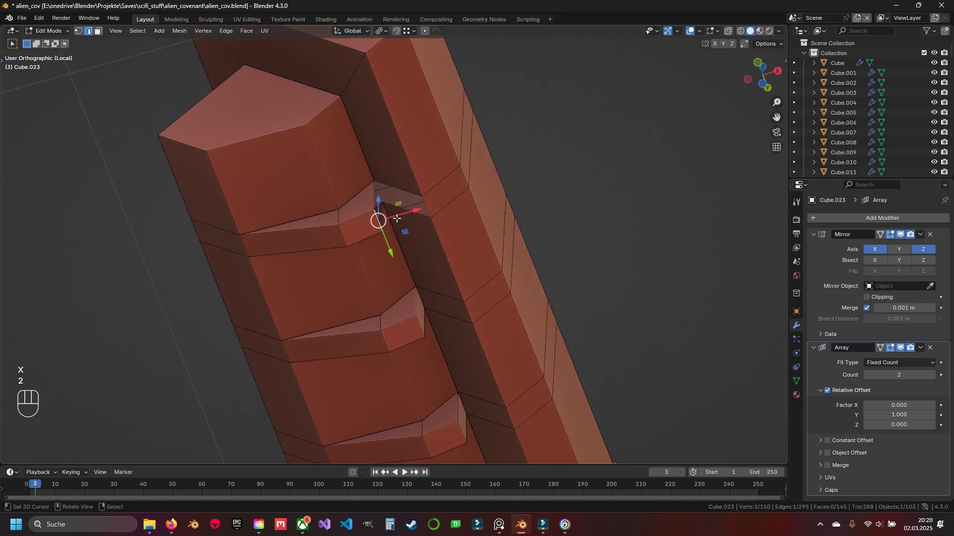
# - Move the first rib's open end vertices onto the matching band corners of the beam and merge the overlapping vertices
pyautogui.click(427, 196)
pyautogui.press('g')
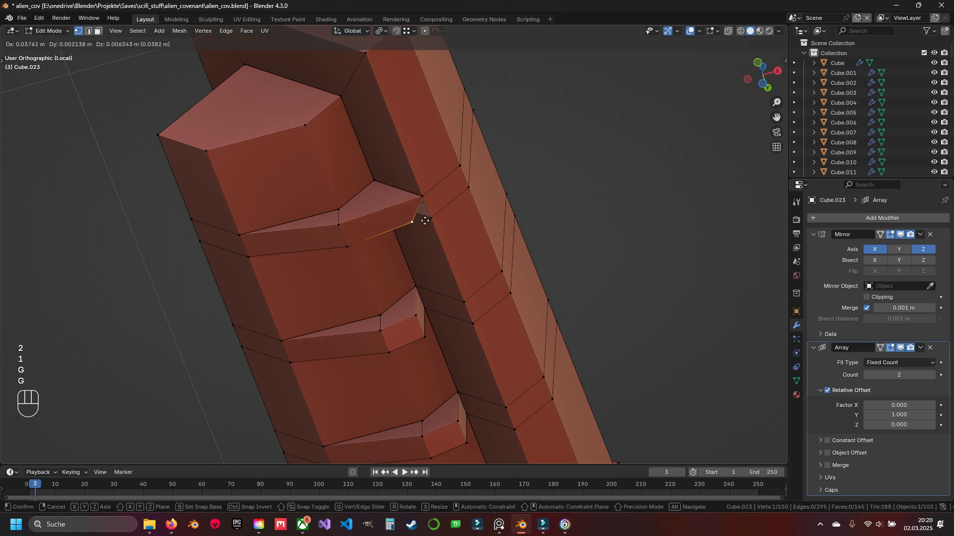
pyautogui.rightClick(412, 226)
pyautogui.press('a')
pyautogui.press('a')
pyautogui.press('q')
pyautogui.press('a')
pyautogui.scroll(-5, 406, 251)
pyautogui.press('Tab')
pyautogui.moveTo(408, 257)
pyautogui.mouseDown(button='middle')
pyautogui.moveTo(434, 291)
pyautogui.moveTo(431, 252)
pyautogui.moveTo(344, 293)
pyautogui.moveTo(406, 288)
pyautogui.moveTo(410, 241)
pyautogui.mouseUp(button='middle')
pyautogui.scroll(5, 388, 282)
pyautogui.press('Tab')
# - Delete the facing faces at the second and third ribs and move their open end vertices onto the matching band corners of the beam
pyautogui.scroll(2, 410, 239)
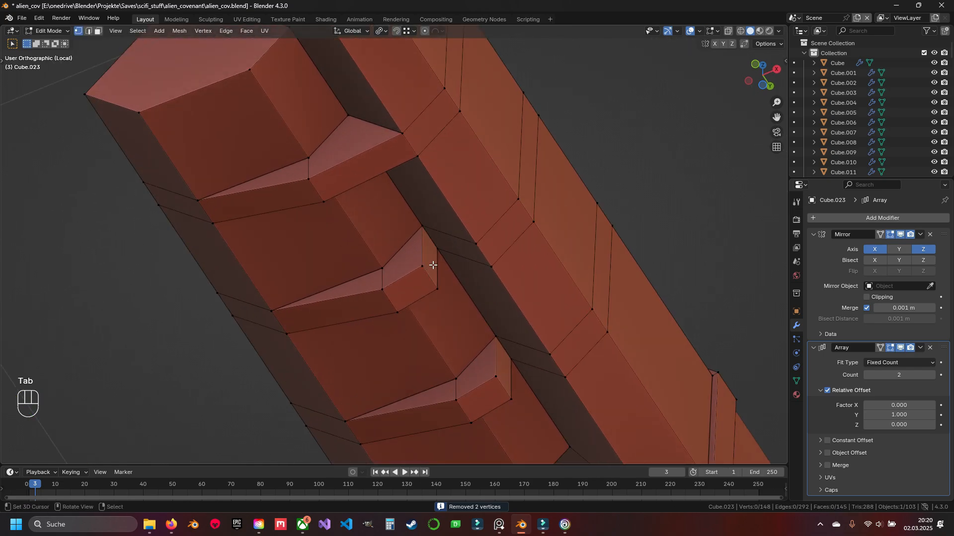
pyautogui.press('x')
pyautogui.click(526, 357)
pyautogui.keyDown('shift'); pyautogui.moveTo(525, 357); pyautogui.dragTo(473, 323, button='middle'); pyautogui.keyUp('shift')
pyautogui.press('1')
pyautogui.rightClick(370, 232)
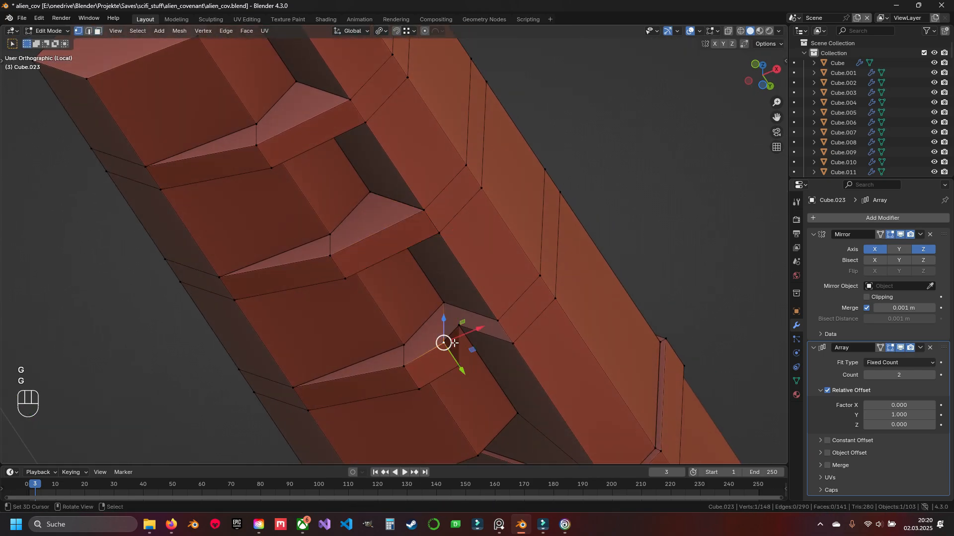
# - Save the file and select the nine faces of the three narrow bands on the beam's outer sides
pyautogui.hotkey('ctrl', 's')
pyautogui.moveTo(425, 297); pyautogui.dragTo(491, 274, button='middle')
pyautogui.moveTo(464, 173); pyautogui.dragTo(402, 202, button='middle')
pyautogui.press('3')
pyautogui.keyDown('shift'); pyautogui.click(389, 178); pyautogui.keyUp('shift')
pyautogui.keyDown('shift'); pyautogui.click(477, 184); pyautogui.keyUp('shift')
pyautogui.moveTo(554, 213); pyautogui.dragTo(466, 286, button='middle')
# - Try to recess the nine band faces by extruding them and scaling them inward in front view
pyautogui.press('Tab')
pyautogui.press('Tab')
pyautogui.scroll(5, 434, 290)
pyautogui.press('s')
pyautogui.press('y')
pyautogui.press('Escape')
pyautogui.press('s')
pyautogui.hotkey('shift', 'y')
pyautogui.press('Escape')
pyautogui.press('KP_1')
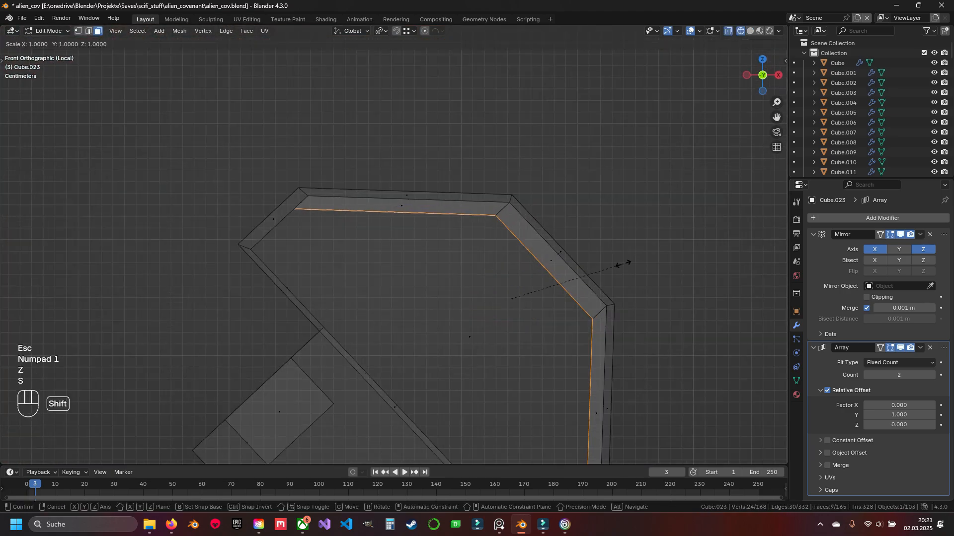
pyautogui.keyDown('shift'); pyautogui.moveTo(617, 266); pyautogui.dragTo(409, 259, button='middle'); pyautogui.keyUp('shift')
pyautogui.press('Tab')
pyautogui.scroll(3, 412, 260)
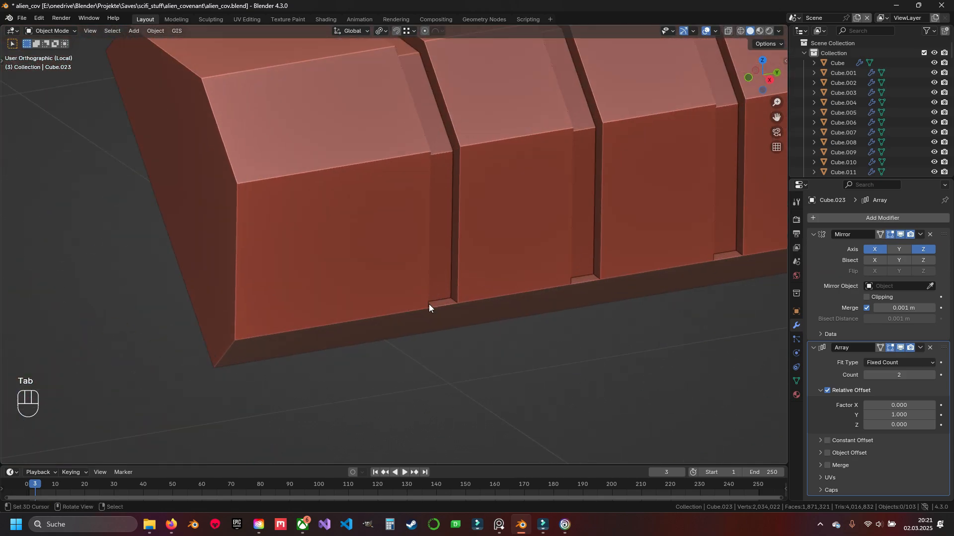
pyautogui.keyDown('shift'); pyautogui.moveTo(445, 303); pyautogui.dragTo(383, 281, button='middle'); pyautogui.keyUp('shift')
# - Undo the recess operations on the beam's three bands
pyautogui.hotkey('ctrl', 'z')
pyautogui.hotkey('ctrl', 'z')
pyautogui.hotkey('ctrl', 'z')
pyautogui.hotkey('ctrl', 'z')
pyautogui.hotkey('ctrl', 'z')
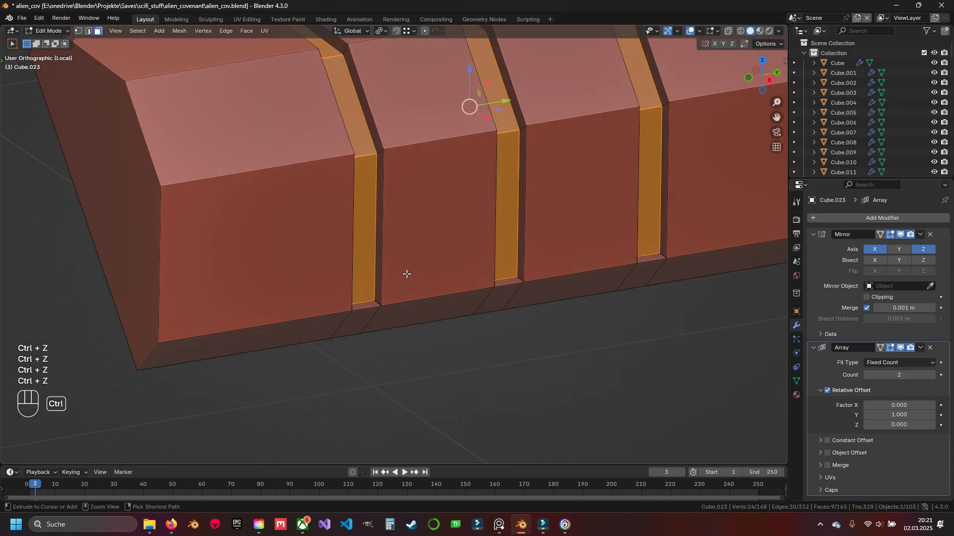
pyautogui.hotkey('ctrl', 'z')
pyautogui.hotkey('ctrl', 'z')
pyautogui.hotkey('ctrl', 'z')
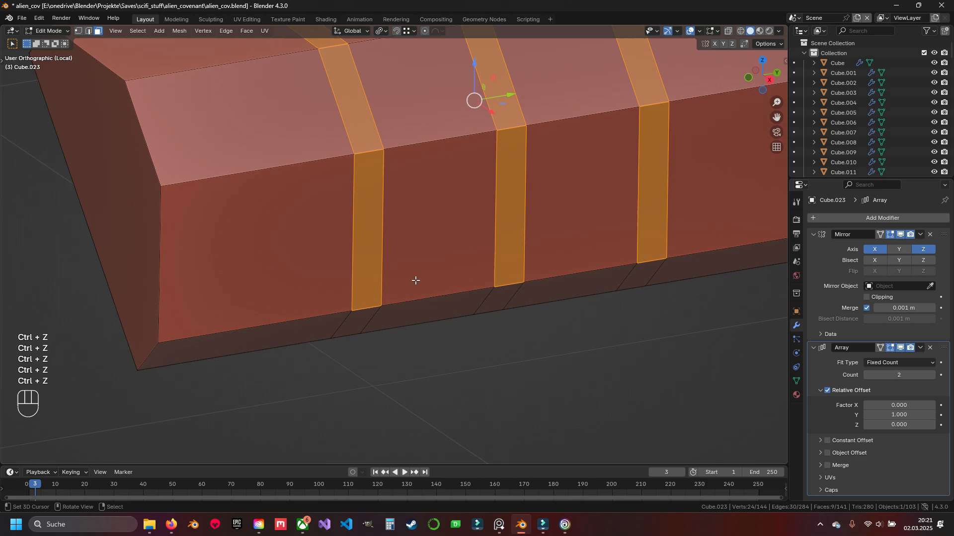
# - Inset the nine band faces by about 0.0049 m with Individual turned off
pyautogui.moveTo(415, 279); pyautogui.dragTo(386, 262, button='middle')
pyautogui.press('i')
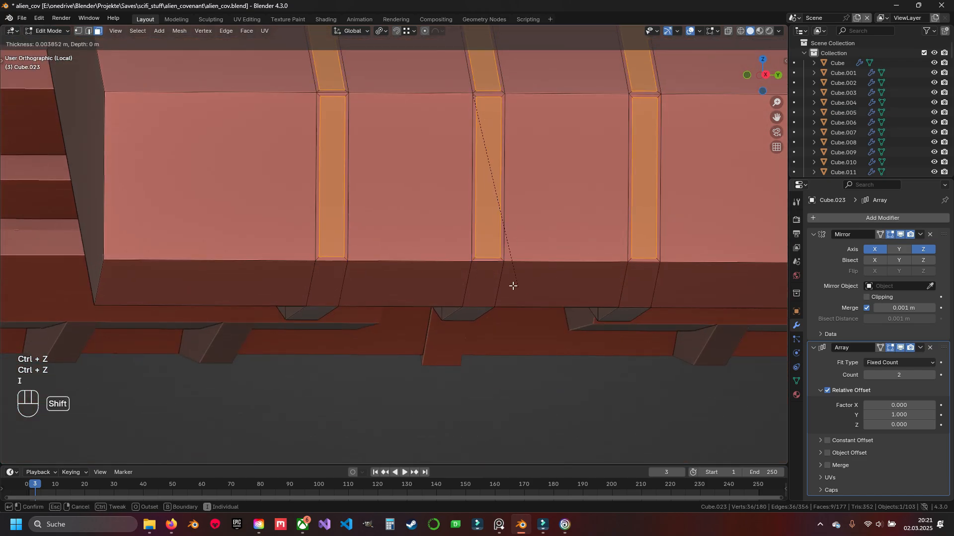
pyautogui.keyDown('shift'); pyautogui.click(490, 281); pyautogui.keyUp('shift')
pyautogui.moveTo(309, 249); pyautogui.dragTo(387, 255, button='middle')
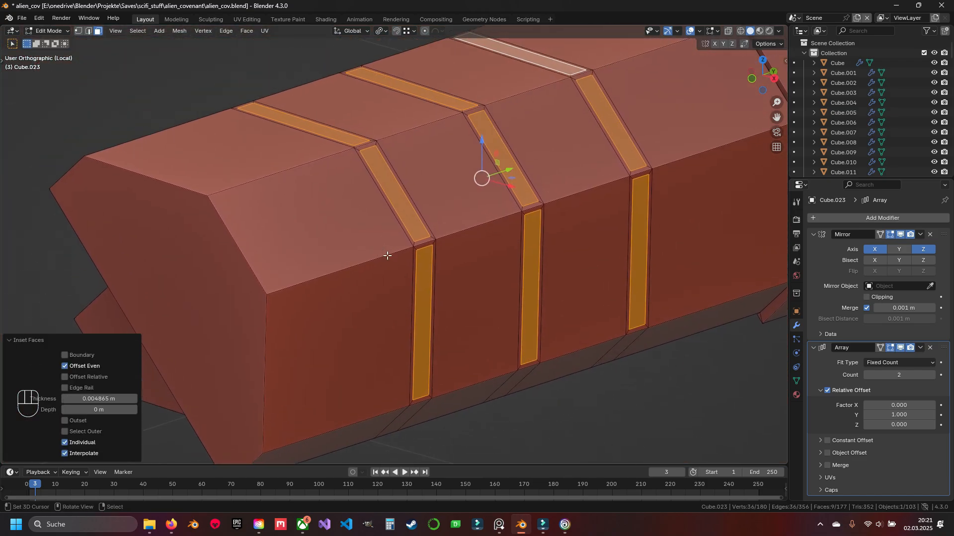
pyautogui.click(65, 354)
pyautogui.moveTo(187, 388); pyautogui.dragTo(657, 192, button='middle')
# - Extrude the inset band faces about 0.0098 m inward and scale them to about 0.96 with the Y axis locked
pyautogui.press('e')
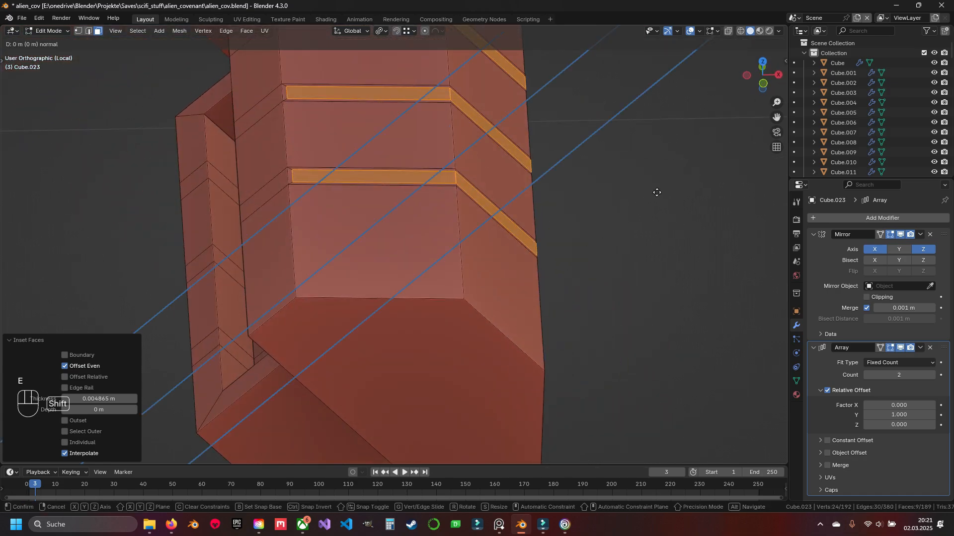
pyautogui.click(585, 243)
pyautogui.press('KP_1')
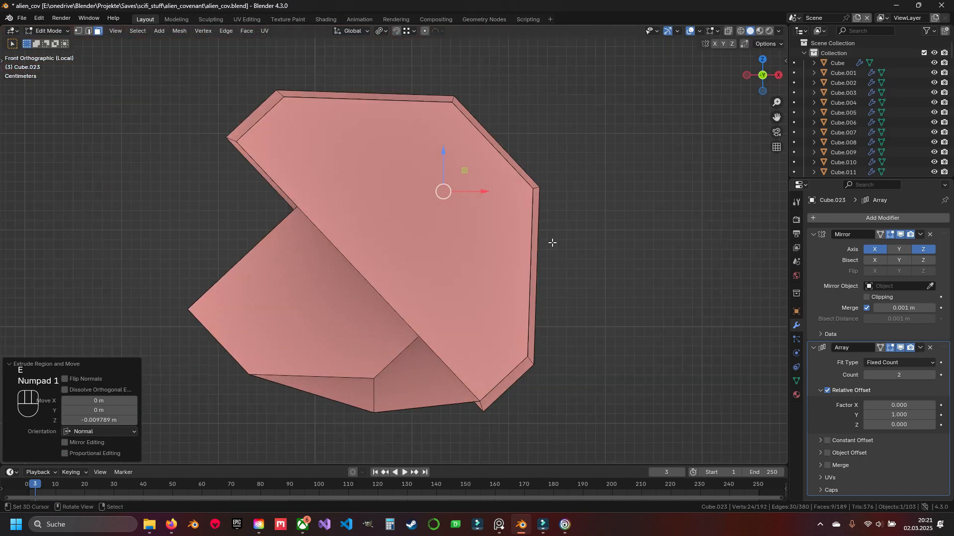
pyautogui.press('u')
pyautogui.press('z')
pyautogui.keyDown('shift'); pyautogui.moveTo(620, 211); pyautogui.dragTo(596, 277, button='middle'); pyautogui.keyUp('shift')
pyautogui.press('s')
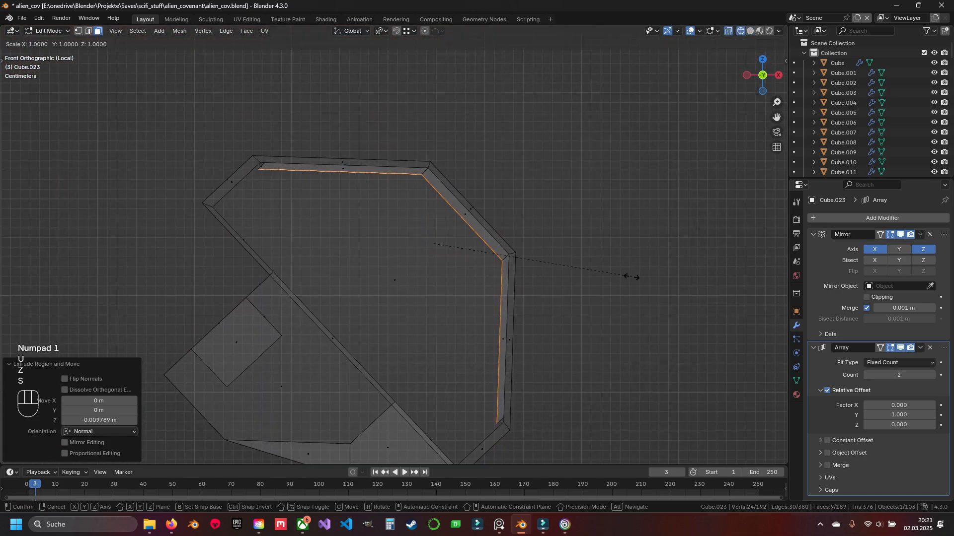
pyautogui.hotkey('shift', 'y')
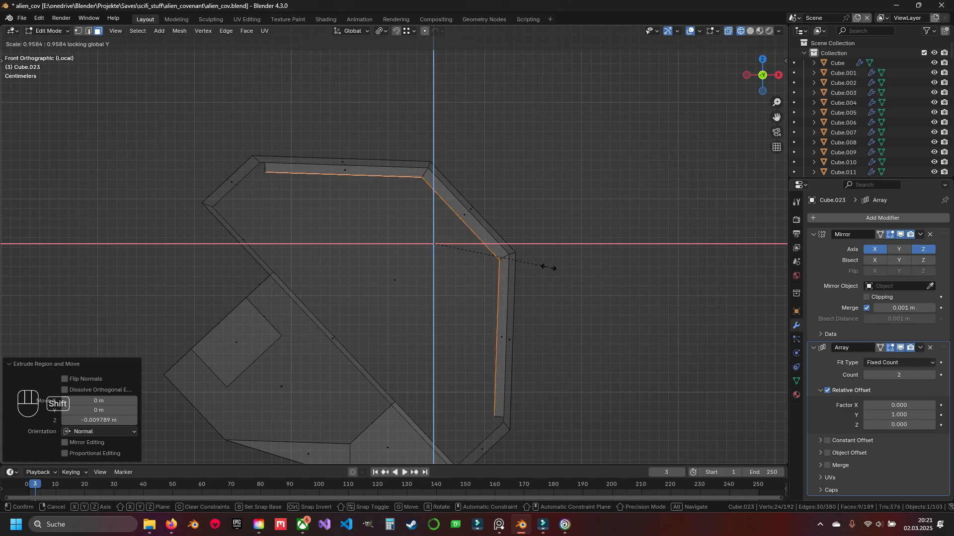
pyautogui.click(554, 270)
# - Adjust the end vertices of the recessed bands along Z and X, return to the full ship in Object Mode, and save the file
pyautogui.press('1')
pyautogui.keyDown('shift'); pyautogui.moveTo(501, 378); pyautogui.dragTo(641, 318, button='middle'); pyautogui.keyUp('shift')
pyautogui.press('g')
pyautogui.press('z')
pyautogui.press('g')
pyautogui.press('x')
pyautogui.scroll(-5, 512, 268)
pyautogui.press('z')
pyautogui.press('Tab')
pyautogui.press('KP_Divide')
pyautogui.hotkey('ctrl', 's')
# - Raise the beam's Array count to 21 so the segments reach the ship's main hull
pyautogui.keyDown('shift'); pyautogui.moveTo(239, 194); pyautogui.dragTo(375, 238, button='middle'); pyautogui.keyUp('shift')
pyautogui.scroll(5, 374, 237)
pyautogui.keyDown('shift'); pyautogui.moveTo(333, 194); pyautogui.dragTo(419, 236, button='middle'); pyautogui.keyUp('shift')
pyautogui.scroll(-6, 502, 298)
pyautogui.moveTo(503, 299); pyautogui.dragTo(487, 314, button='middle')
pyautogui.moveTo(924, 378); pyautogui.dragTo(934, 377)
pyautogui.click(931, 377)
pyautogui.keyDown('shift'); pyautogui.moveTo(729, 329); pyautogui.dragTo(474, 327, button='middle'); pyautogui.keyUp('shift')
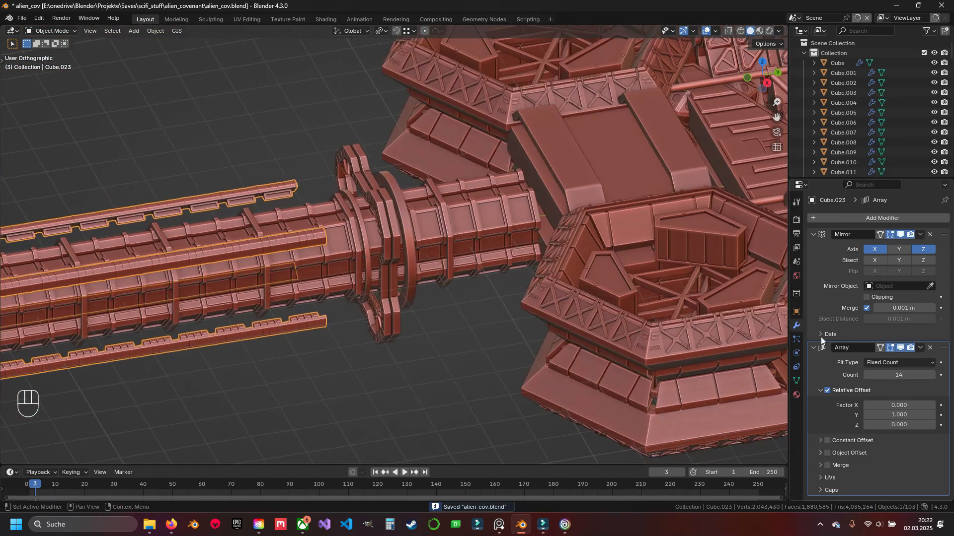
pyautogui.click(932, 376)
pyautogui.click(932, 375)
pyautogui.click(932, 375)
pyautogui.click(932, 376)
pyautogui.click(932, 376)
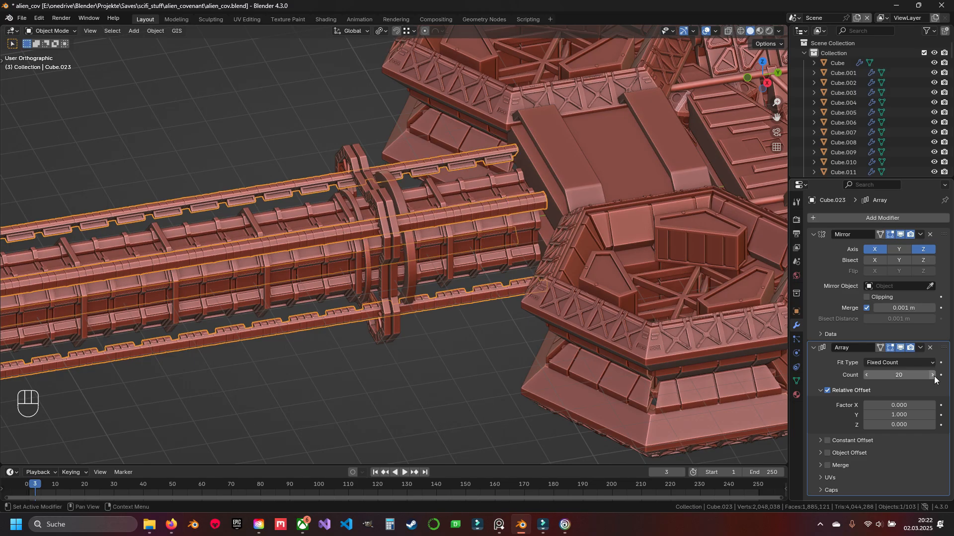
# - Check the repeated beams at both ends of the ship's spine and save the file
pyautogui.moveTo(720, 340); pyautogui.dragTo(451, 306, button='middle')
pyautogui.hotkey('alt', 'a')
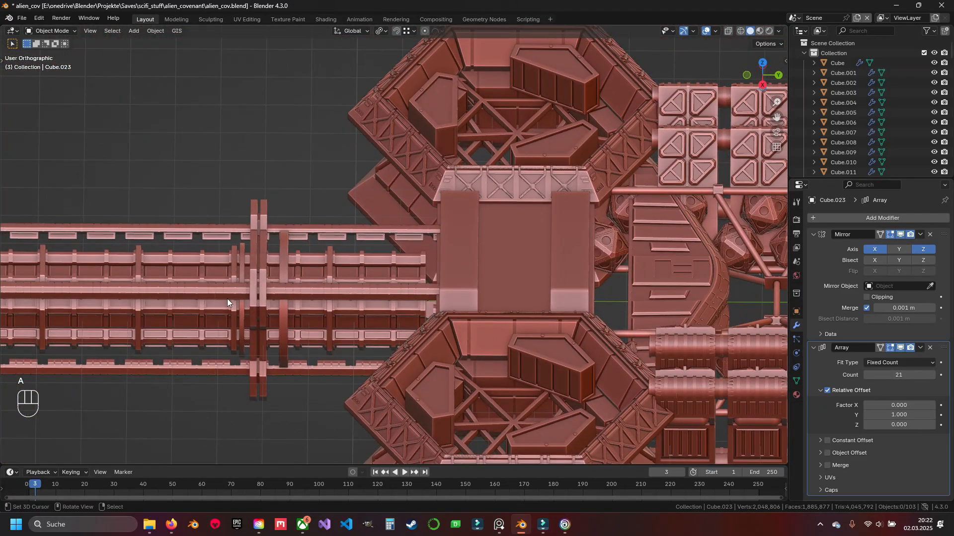
pyautogui.scroll(-3, 228, 299)
pyautogui.moveTo(208, 299); pyautogui.dragTo(317, 170, button='middle')
pyautogui.moveTo(360, 279); pyautogui.dragTo(380, 261, button='middle')
pyautogui.hotkey('ctrl', 's')
pyautogui.scroll(3, 379, 258)
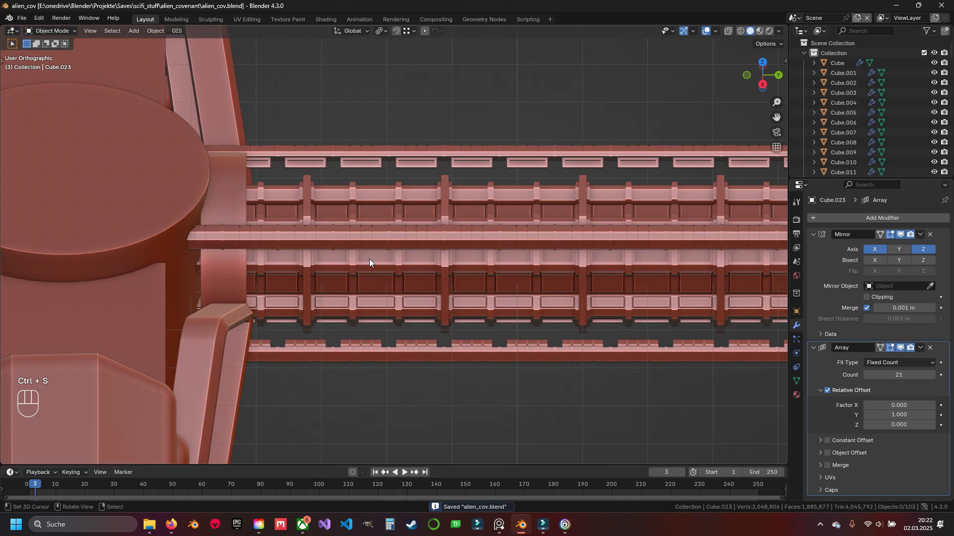
pyautogui.click(400, 252)
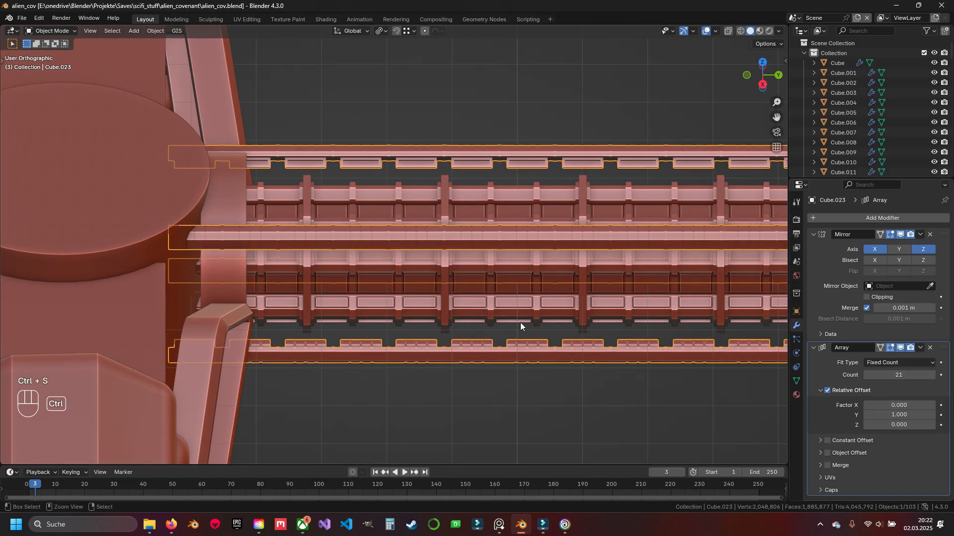
pyautogui.moveTo(520, 325); pyautogui.dragTo(519, 367, button='middle')
pyautogui.press('a')
pyautogui.hotkey('ctrl', 's')
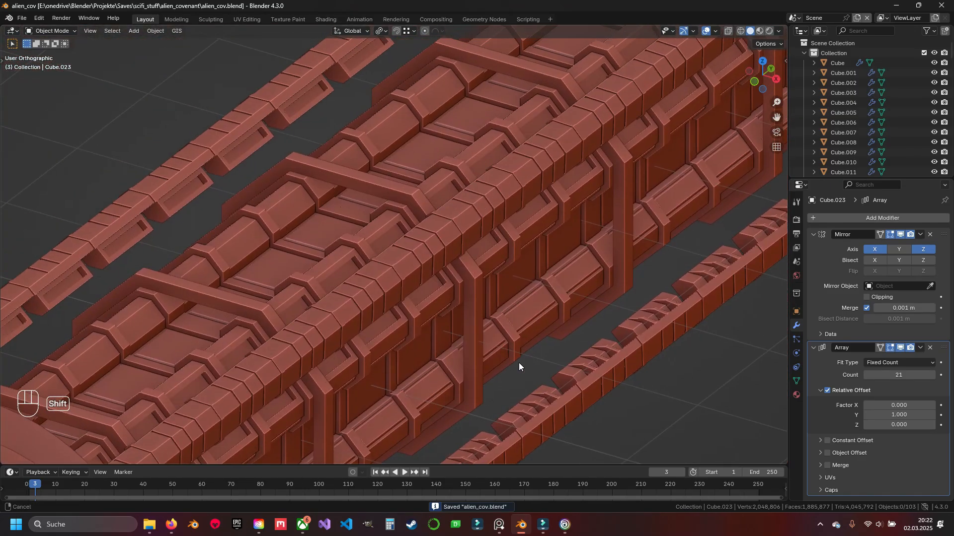
# - Isolate the beam in Edit Mode and frame its original segment with nothing selected
pyautogui.press('Tab')
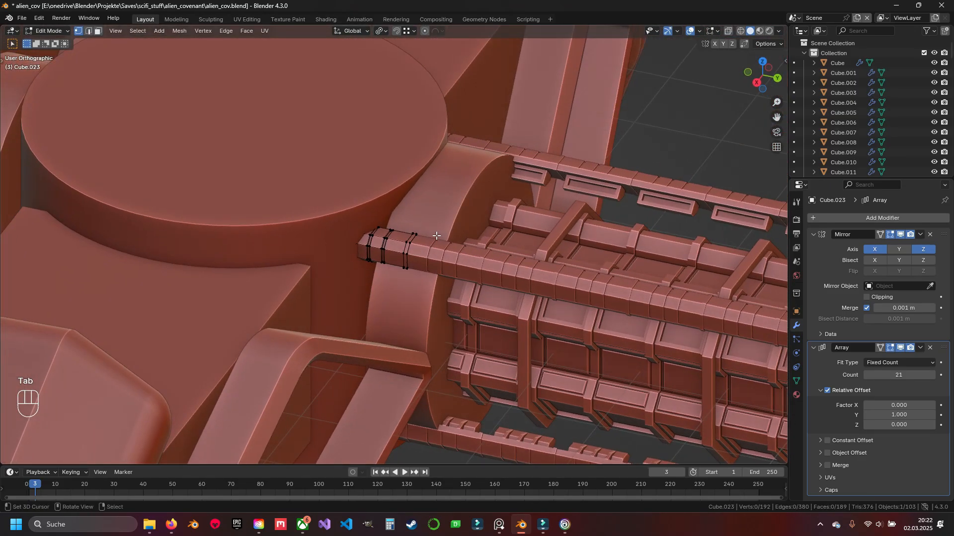
pyautogui.press('KP_Divide')
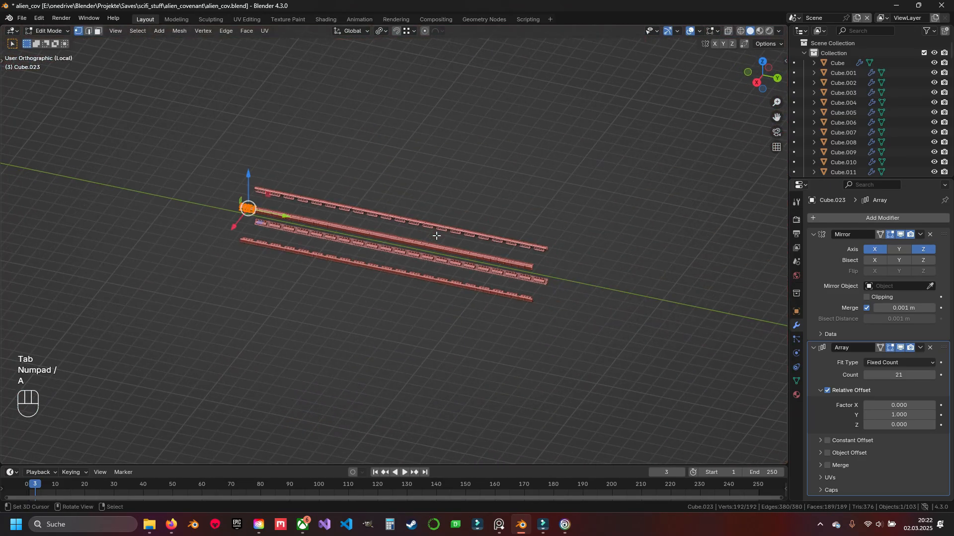
pyautogui.press('KP_Decimal')
pyautogui.hotkey('alt', 'a')
pyautogui.moveTo(411, 239); pyautogui.dragTo(292, 269, button='middle')
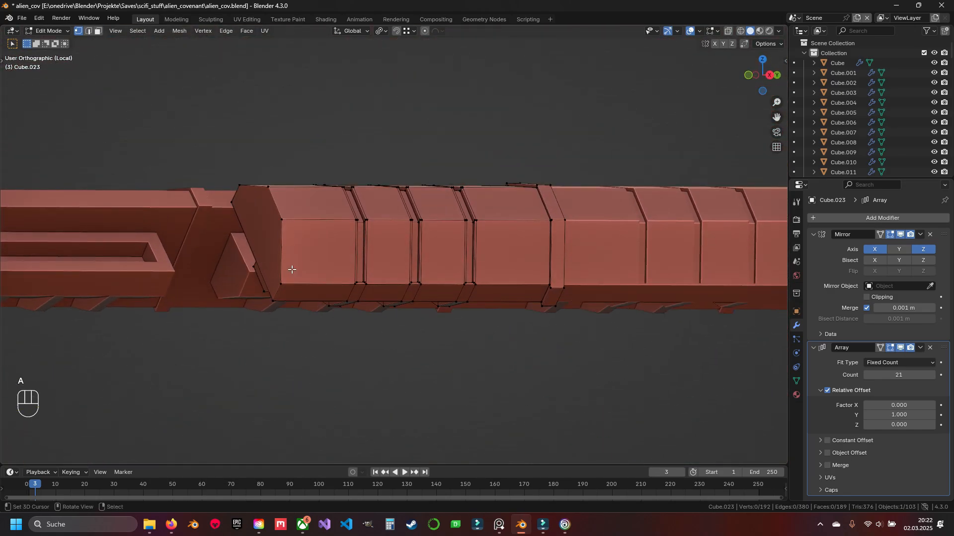
# - Inset the eight large panel faces between the bands on the segment's top and outer side by 0.0155 m
pyautogui.click(320, 253)
pyautogui.keyDown('shift'); pyautogui.click(387, 252); pyautogui.keyUp('shift')
pyautogui.keyDown('shift'); pyautogui.click(440, 251); pyautogui.keyUp('shift')
pyautogui.keyDown('shift'); pyautogui.click(509, 255); pyautogui.keyUp('shift')
pyautogui.moveTo(509, 254); pyautogui.dragTo(456, 301, button='middle')
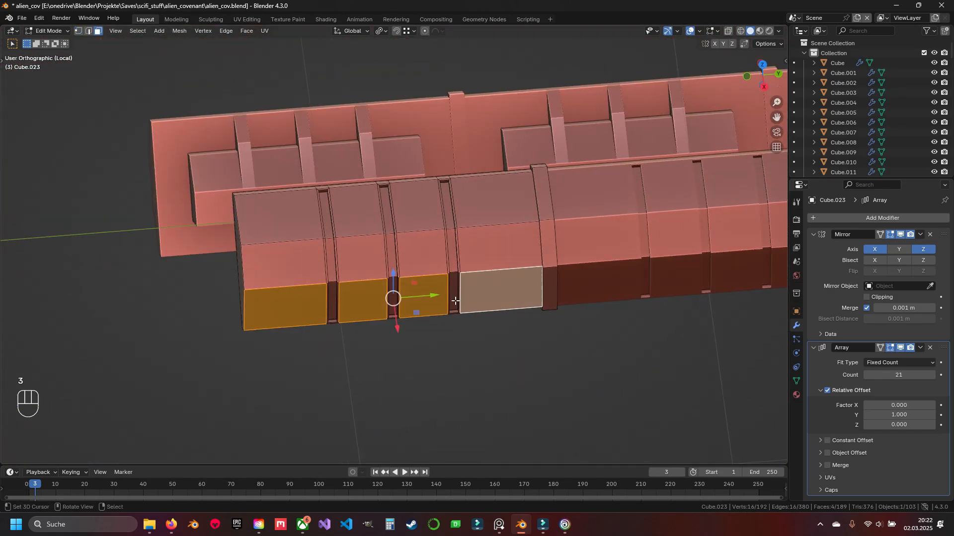
pyautogui.keyDown('shift'); pyautogui.click(279, 216); pyautogui.keyUp('shift')
pyautogui.keyDown('shift'); pyautogui.click(355, 211); pyautogui.keyUp('shift')
pyautogui.keyDown('shift'); pyautogui.click(416, 206); pyautogui.keyUp('shift')
pyautogui.keyDown('shift'); pyautogui.click(494, 199); pyautogui.keyUp('shift')
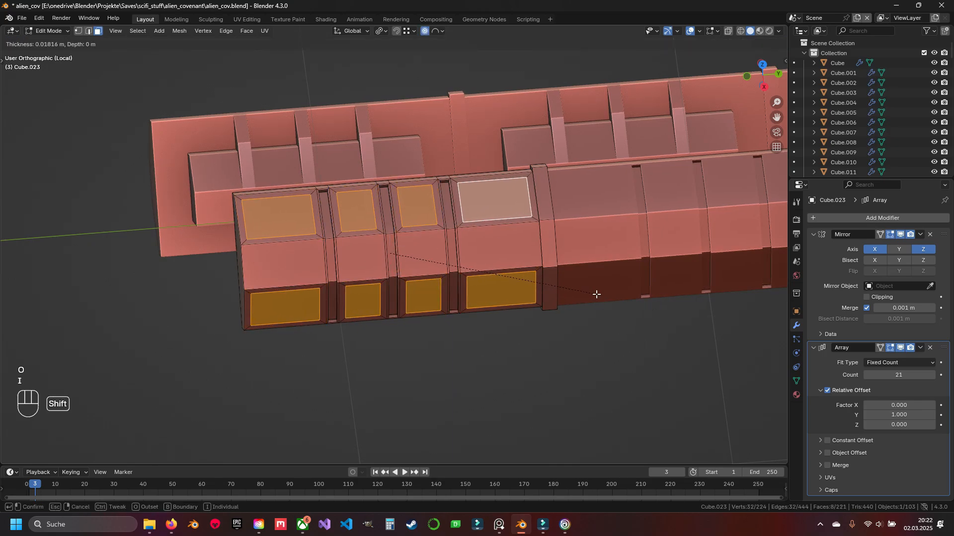
pyautogui.click(581, 294)
pyautogui.moveTo(581, 294); pyautogui.dragTo(554, 251, button='middle')
# - Extrude the inset panel faces along their normals, return to Object Mode and save the file
pyautogui.press('e')
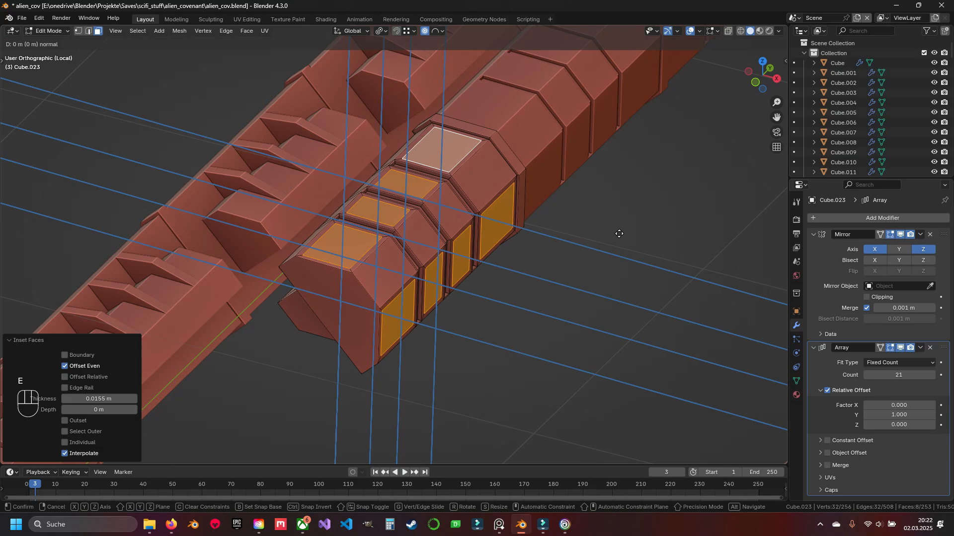
pyautogui.click(579, 239)
pyautogui.press('Tab')
pyautogui.moveTo(519, 241); pyautogui.dragTo(497, 267, button='middle')
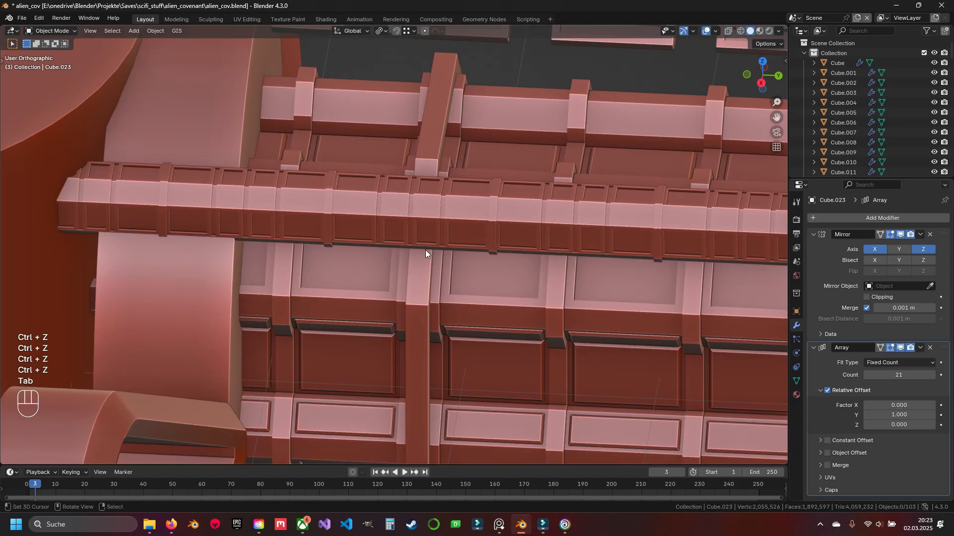
pyautogui.press('a')
pyautogui.hotkey('ctrl', 's')
# - Select the cylindrical struts inside the corner opening of the ring frame around the spine
pyautogui.scroll(-4, 425, 250)
pyautogui.keyDown('shift'); pyautogui.moveTo(427, 250); pyautogui.dragTo(383, 248, button='middle'); pyautogui.keyUp('shift')
pyautogui.press('a')
pyautogui.moveTo(383, 248); pyautogui.dragTo(355, 358, button='middle')
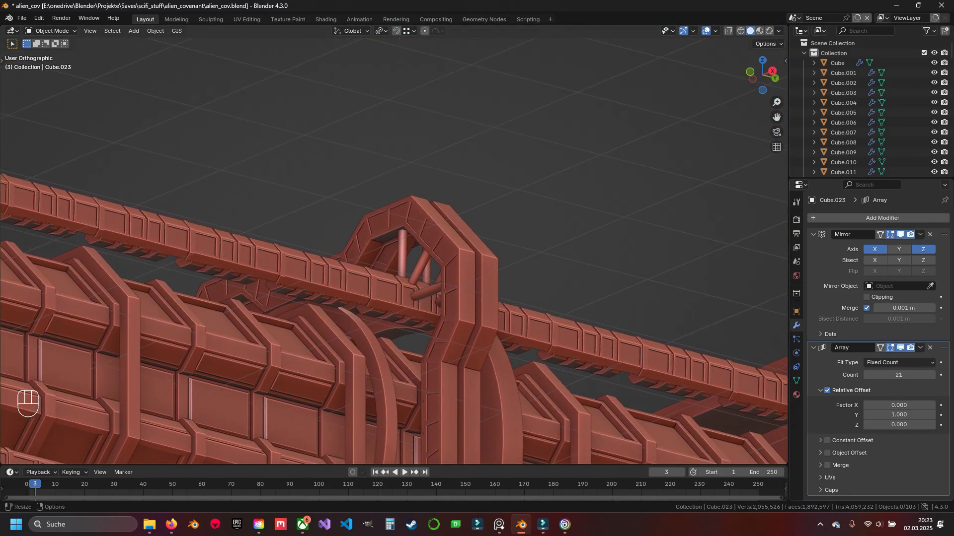
pyautogui.keyDown('shift'); pyautogui.moveTo(388, 285); pyautogui.dragTo(461, 248, button='middle'); pyautogui.keyUp('shift')
pyautogui.click(459, 239)
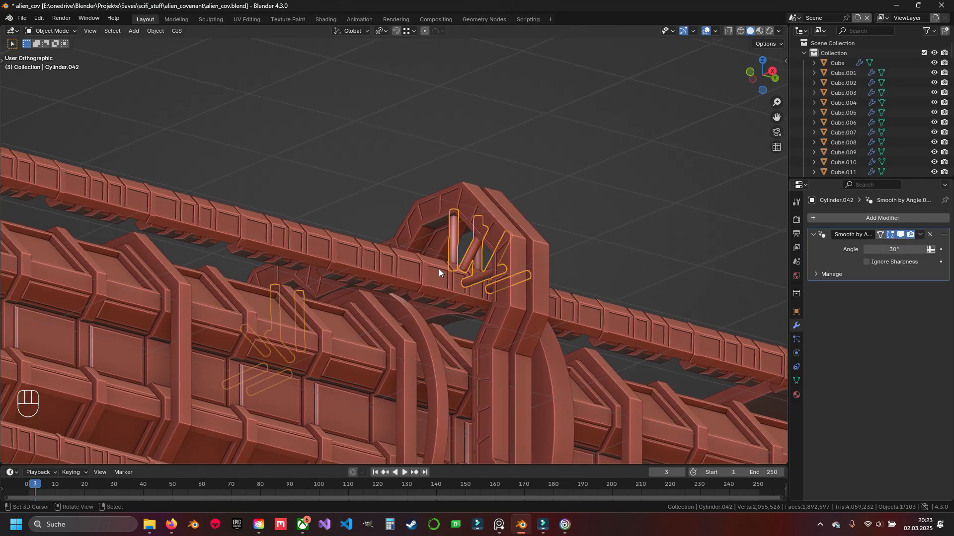
pyautogui.press('KP_1')
pyautogui.press('z')
pyautogui.keyDown('shift'); pyautogui.moveTo(434, 205); pyautogui.dragTo(523, 398, button='middle'); pyautogui.keyUp('shift')
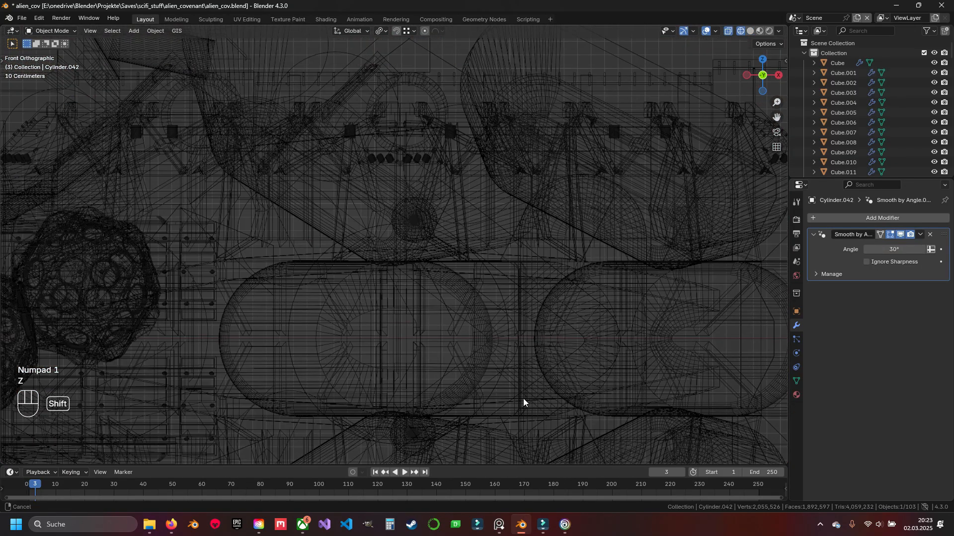
pyautogui.press('z')
# - Add the surrounding ring and spine parts to the selection and isolate them in front view
pyautogui.scroll(-9, 525, 264)
pyautogui.moveTo(525, 263)
pyautogui.mouseDown(button='middle')
pyautogui.moveTo(378, 308)
pyautogui.moveTo(480, 275)
pyautogui.mouseUp(button='middle')
pyautogui.moveTo(449, 53); pyautogui.dragTo(523, 221)
pyautogui.press('KP_Divide')
pyautogui.press('KP_1')
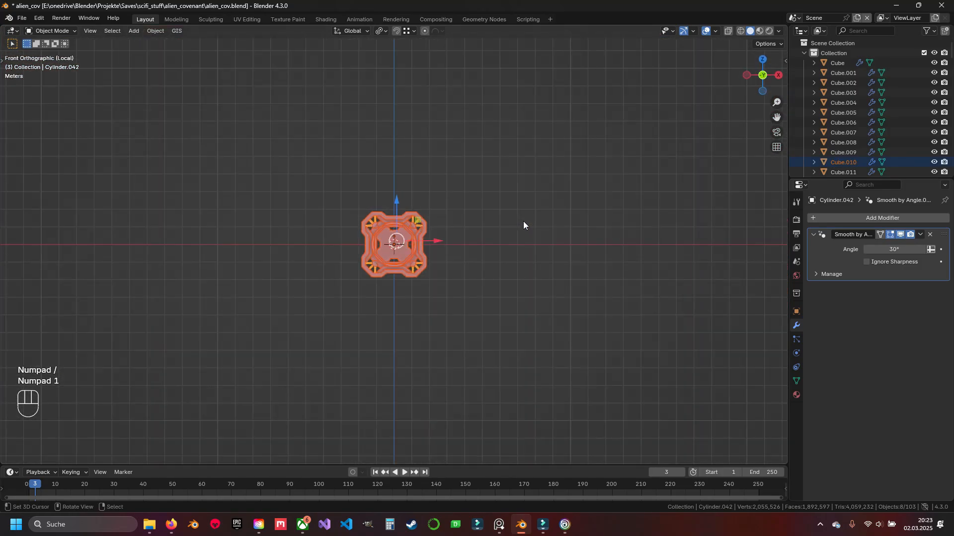
# - Scale all the strut geometry down around Individual Origins with proportional editing turned off
pyautogui.scroll(8, 523, 222)
pyautogui.scroll(2, 440, 225)
pyautogui.press('Tab')
pyautogui.keyDown('shift'); pyautogui.moveTo(469, 207); pyautogui.dragTo(430, 242, button='middle'); pyautogui.keyUp('shift')
pyautogui.press('a')
pyautogui.press('a')
pyautogui.click(381, 31)
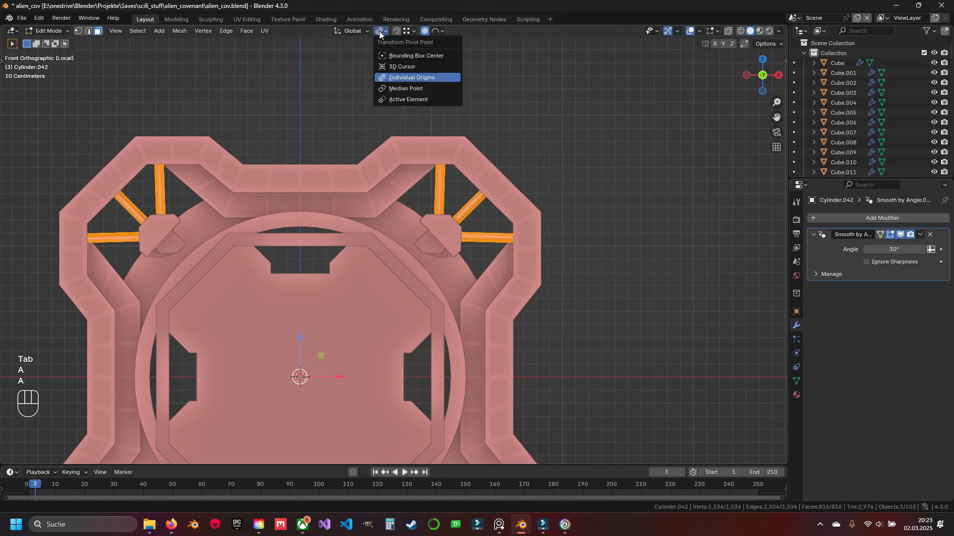
pyautogui.click(397, 78)
pyautogui.keyDown('shift'); pyautogui.moveTo(635, 327); pyautogui.dragTo(642, 287, button='middle'); pyautogui.keyUp('shift')
pyautogui.press('s')
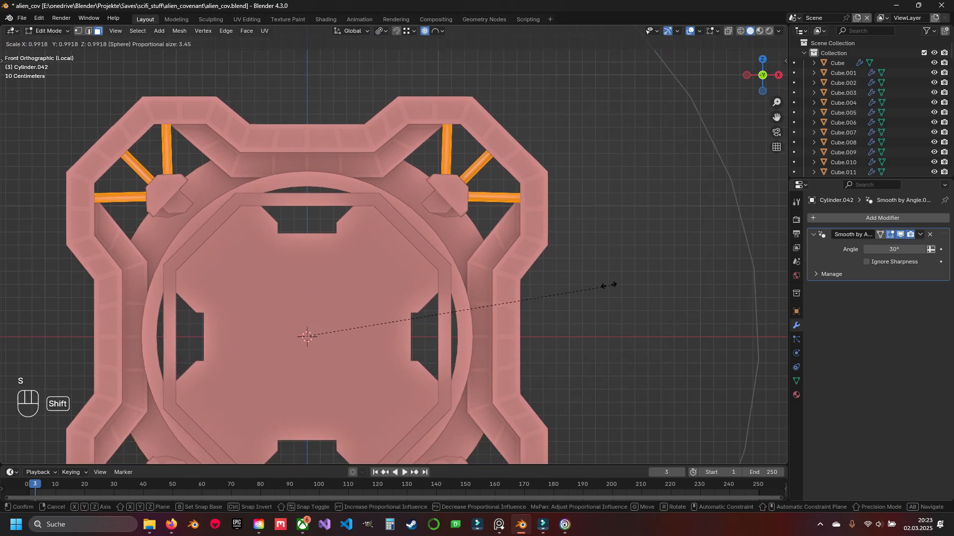
pyautogui.press('Escape')
pyautogui.click(424, 31)
pyautogui.press('s')
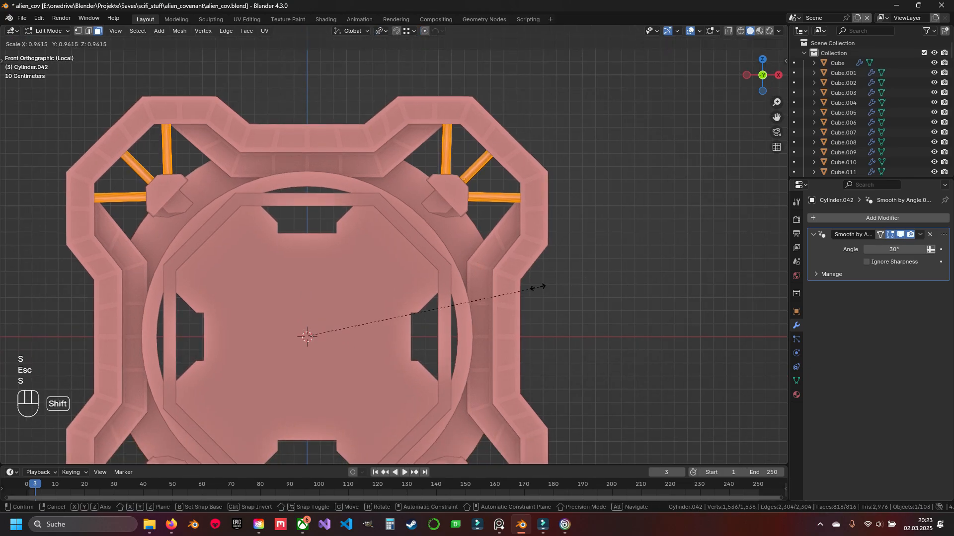
pyautogui.click(380, 301)
# - Set the transform orientation to Normal and move the vertical strut's inner end vertices about 0.10065 m along Z to the hub
pyautogui.press('z')
pyautogui.scroll(8, 457, 228)
pyautogui.keyDown('shift'); pyautogui.moveTo(516, 178); pyautogui.dragTo(347, 323, button='middle'); pyautogui.keyUp('shift')
pyautogui.press('1')
pyautogui.click(379, 31)
pyautogui.moveTo(346, 182); pyautogui.dragTo(371, 295)
pyautogui.click(352, 31)
pyautogui.click(348, 83)
# - Move the inner ends of the diagonal and horizontal struts along their Normal axes to the hub
pyautogui.moveTo(444, 211); pyautogui.dragTo(503, 285)
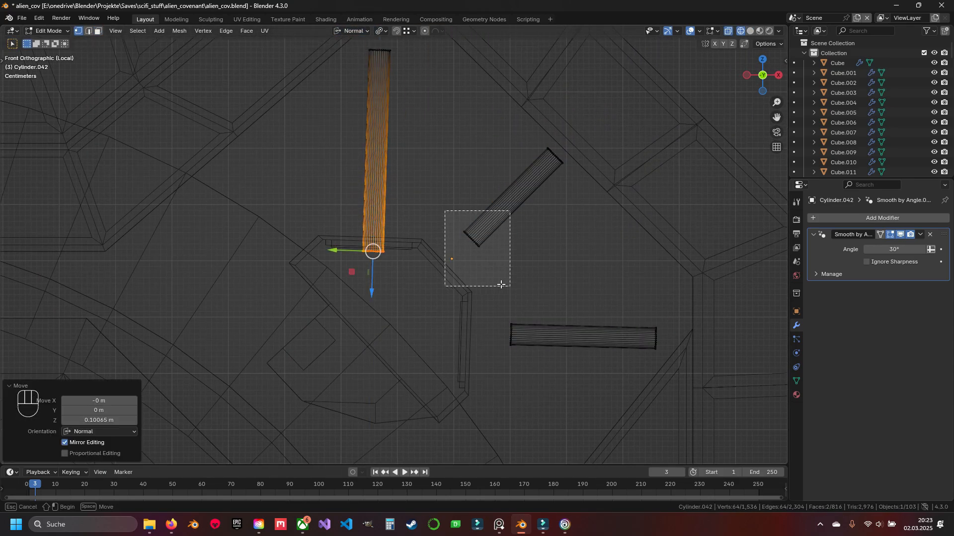
pyautogui.moveTo(442, 269); pyautogui.dragTo(404, 307)
pyautogui.moveTo(485, 307); pyautogui.dragTo(520, 355)
pyautogui.moveTo(470, 334); pyautogui.dragTo(413, 333)
# - Extend the outer ends of the struts along their Normal axes to the ring frame, the horizontal one by about 0.083 m
pyautogui.keyDown('shift'); pyautogui.moveTo(422, 199); pyautogui.dragTo(409, 330, button='middle'); pyautogui.keyUp('shift')
pyautogui.moveTo(343, 166); pyautogui.dragTo(390, 202)
pyautogui.moveTo(366, 148); pyautogui.dragTo(368, 101)
pyautogui.moveTo(519, 318); pyautogui.dragTo(556, 276)
pyautogui.keyDown('shift'); pyautogui.moveTo(562, 398); pyautogui.dragTo(420, 208, button='middle'); pyautogui.keyUp('shift')
pyautogui.moveTo(536, 284); pyautogui.dragTo(570, 287)
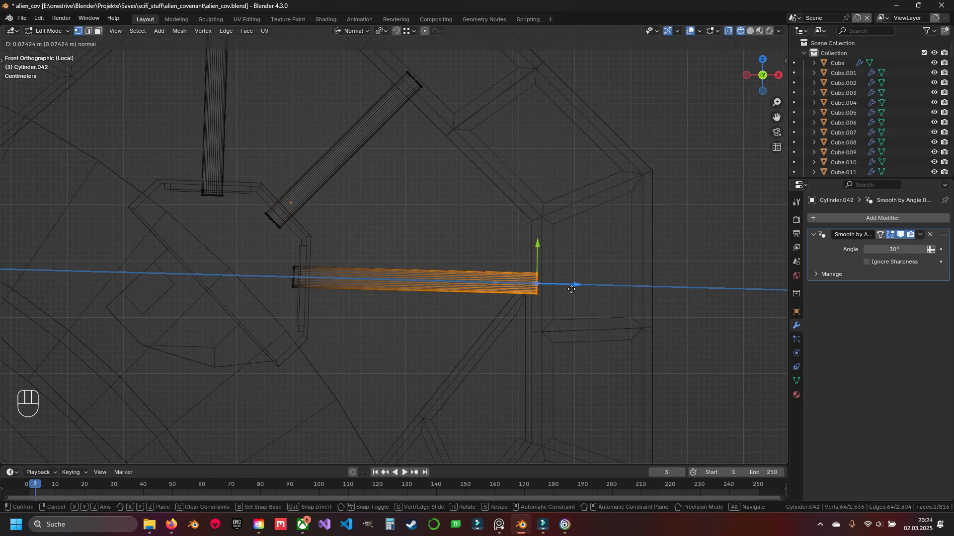
# - Delete the vertices of the unedited struts in the other three corners of the ring frame and save the file
pyautogui.scroll(-9, 571, 278)
pyautogui.scroll(-1, 546, 220)
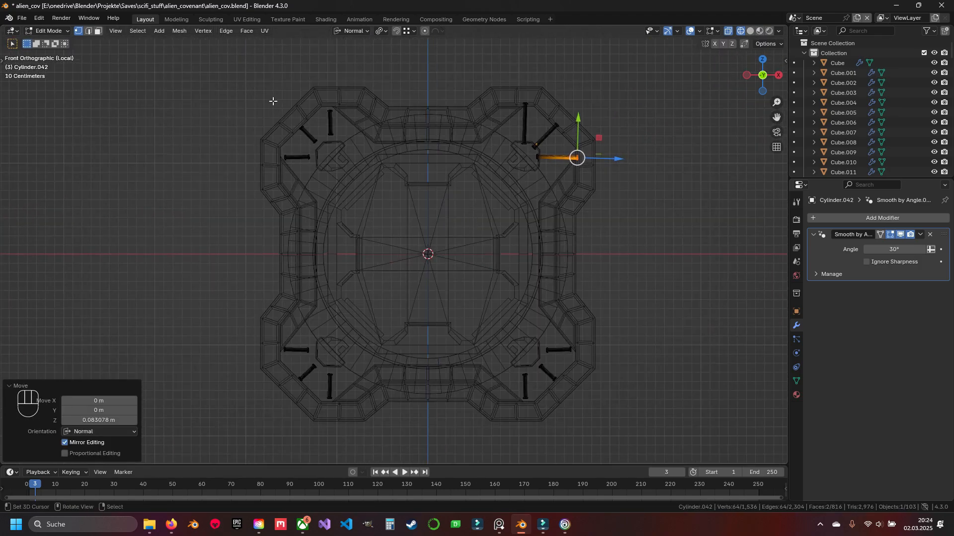
pyautogui.moveTo(231, 71); pyautogui.dragTo(359, 203)
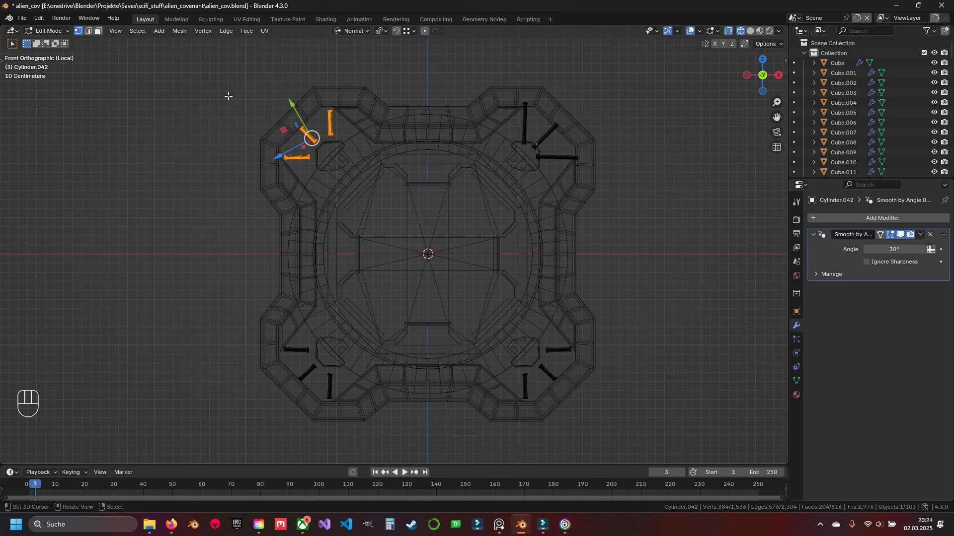
pyautogui.keyDown('shift'); pyautogui.moveTo(227, 91); pyautogui.dragTo(375, 426); pyautogui.keyUp('shift')
pyautogui.press('x')
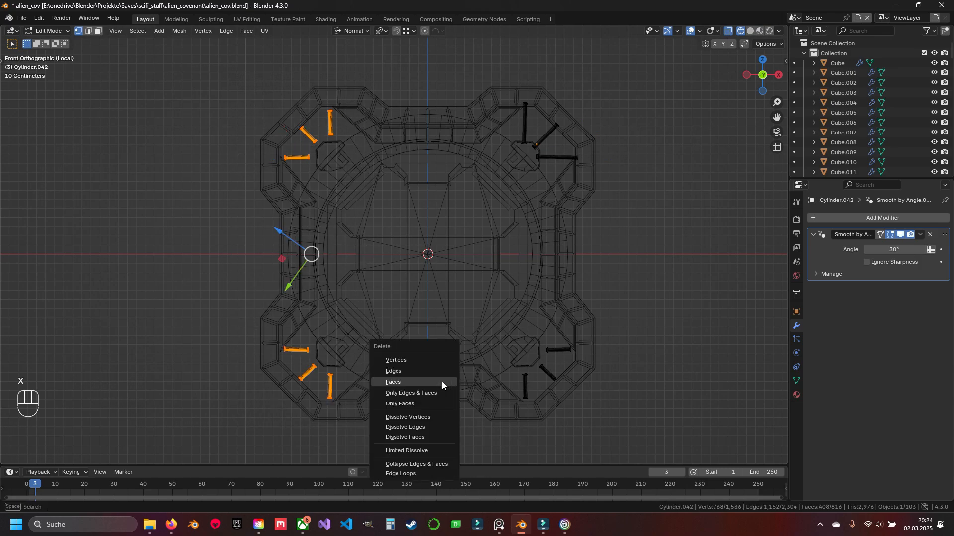
pyautogui.click(424, 358)
pyautogui.moveTo(481, 289); pyautogui.dragTo(604, 444)
pyautogui.press('x')
pyautogui.click(577, 351)
pyautogui.hotkey('ctrl', 's')
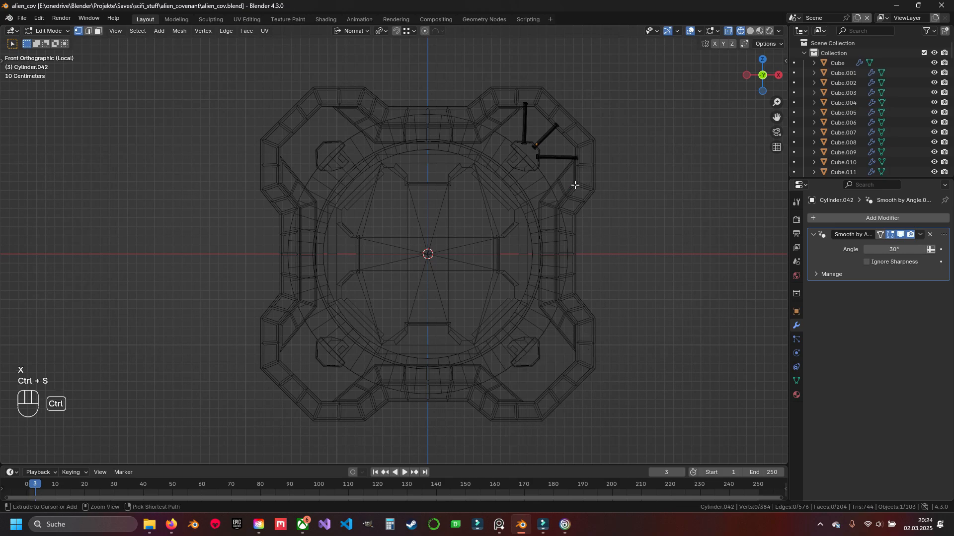
# - Select the three remaining struts and add a Mirror modifier with the Y and Z axes enabled
pyautogui.keyDown('shift'); pyautogui.moveTo(467, 79); pyautogui.dragTo(403, 127, button='middle'); pyautogui.keyUp('shift')
pyautogui.click(850, 217)
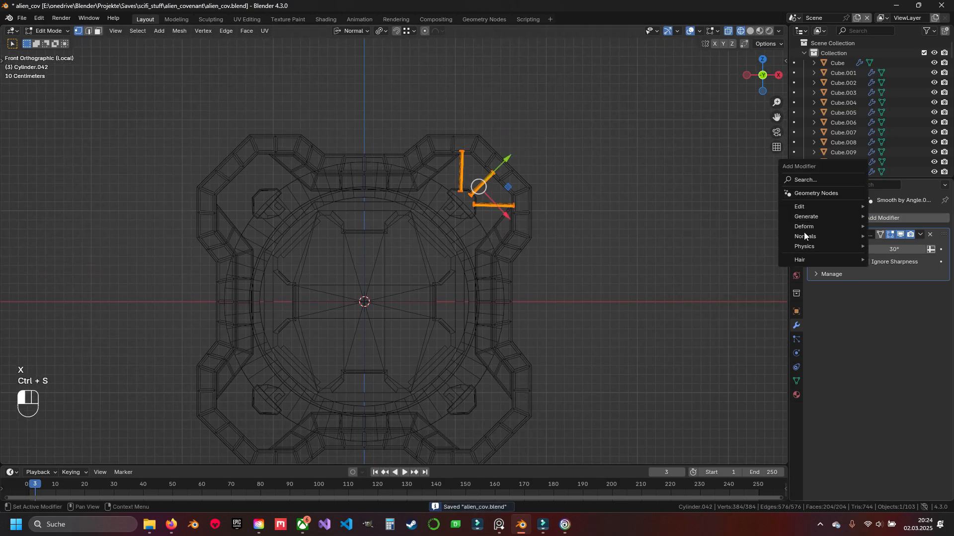
pyautogui.moveTo(796, 218)
pyautogui.click(717, 286)
pyautogui.keyDown('shift'); pyautogui.moveTo(701, 290); pyautogui.dragTo(742, 312, button='middle'); pyautogui.keyUp('shift')
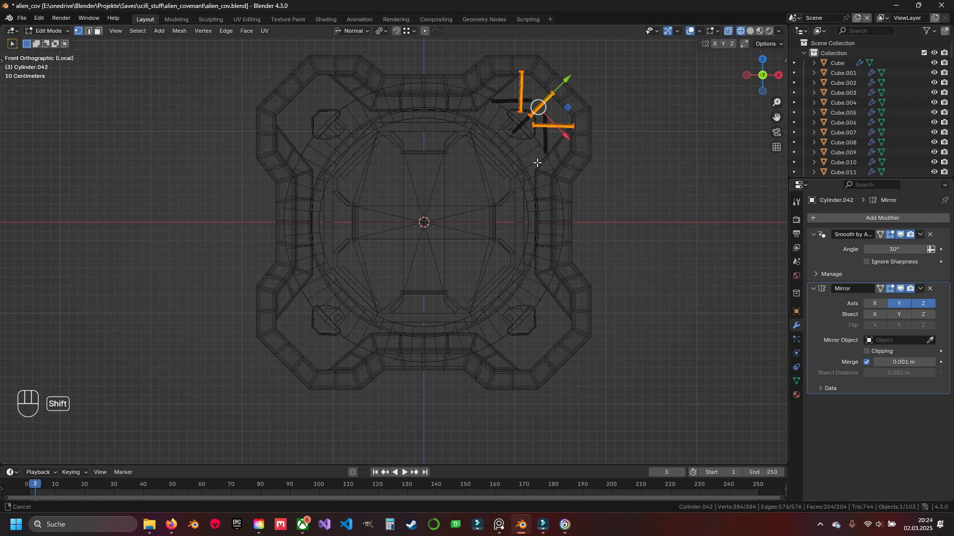
pyautogui.keyDown('shift'); pyautogui.moveTo(525, 177); pyautogui.dragTo(506, 242, button='middle'); pyautogui.keyUp('shift')
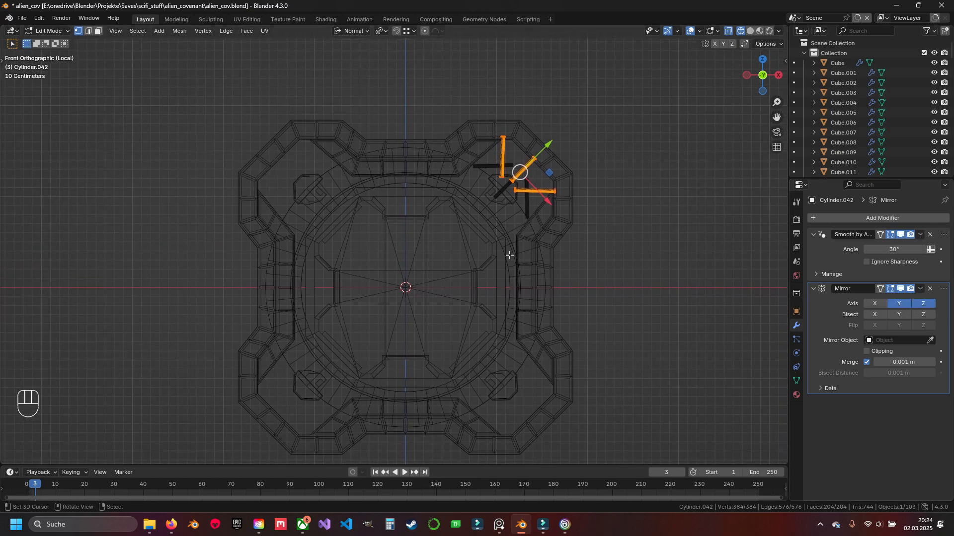
# - Set the strut object's origin to the 3D cursor at the center of the spine
pyautogui.press('Tab')
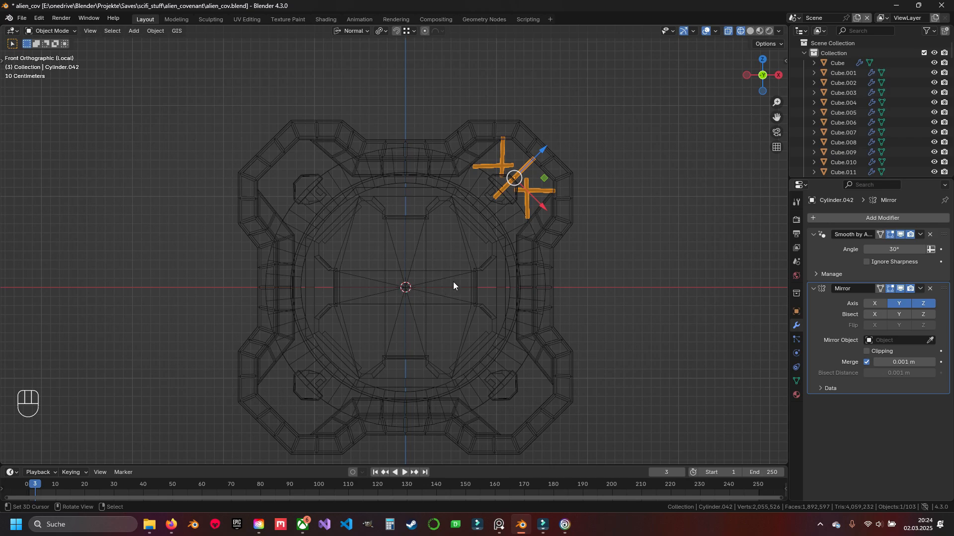
pyautogui.hotkey('shift', 'a')
pyautogui.hotkey('shift', 's')
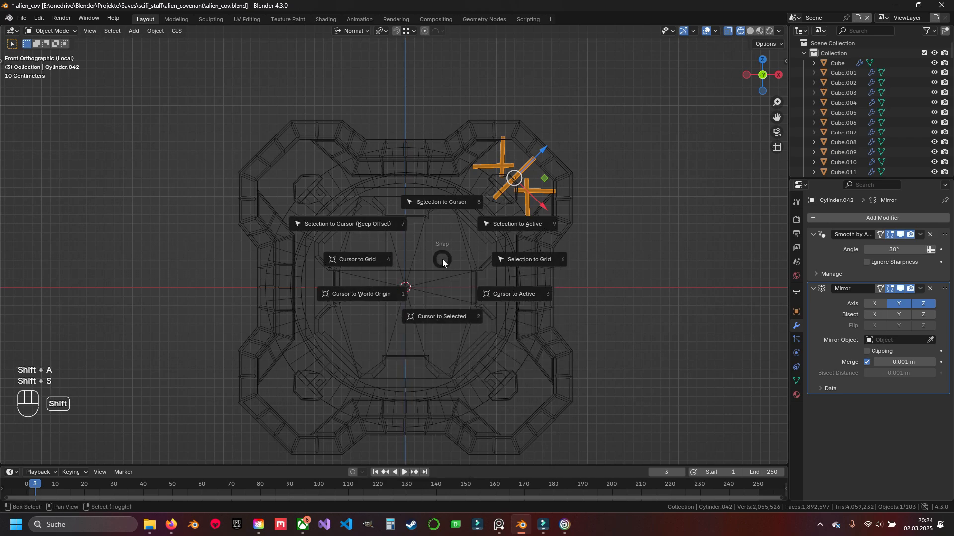
pyautogui.press('q')
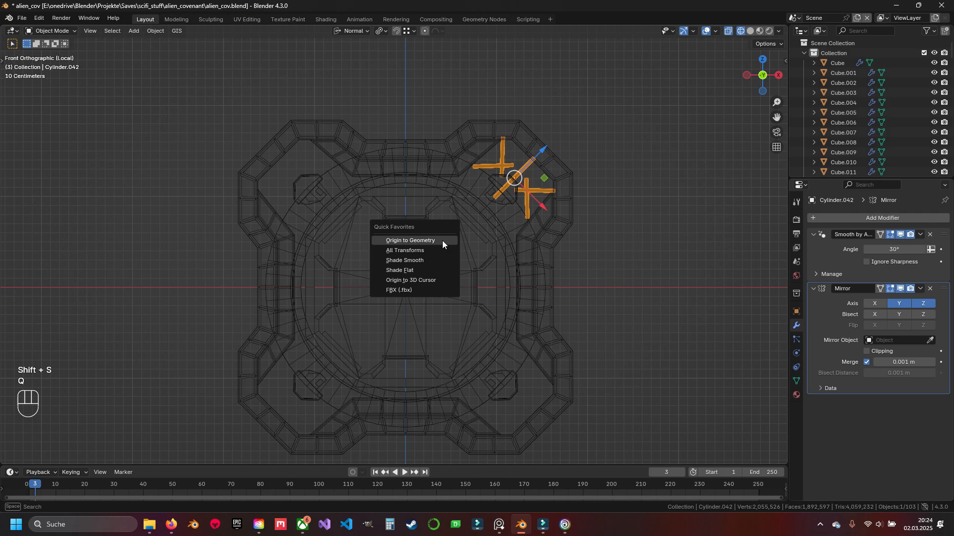
pyautogui.click(420, 280)
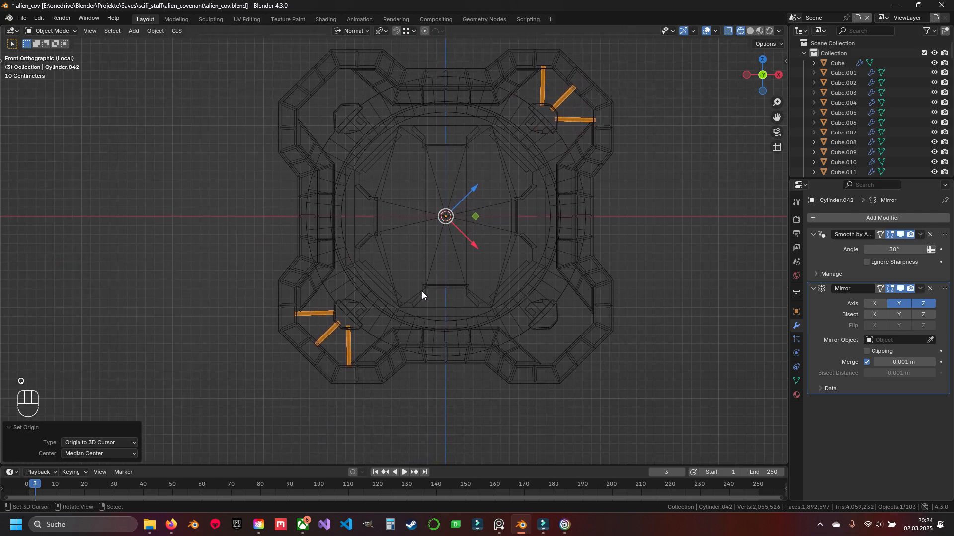
pyautogui.press('Tab')
pyautogui.press('Tab')
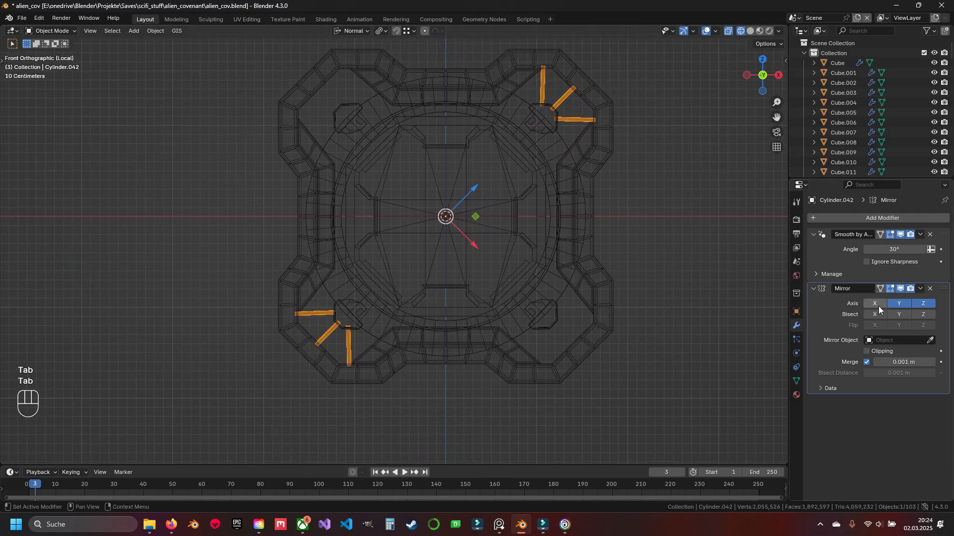
# - Try the Mirror modifier's X axis, then set the transform orientation to Global
pyautogui.click(881, 305)
pyautogui.keyDown('shift'); pyautogui.moveTo(553, 166); pyautogui.dragTo(505, 233, button='middle'); pyautogui.keyUp('shift')
pyautogui.press('Tab')
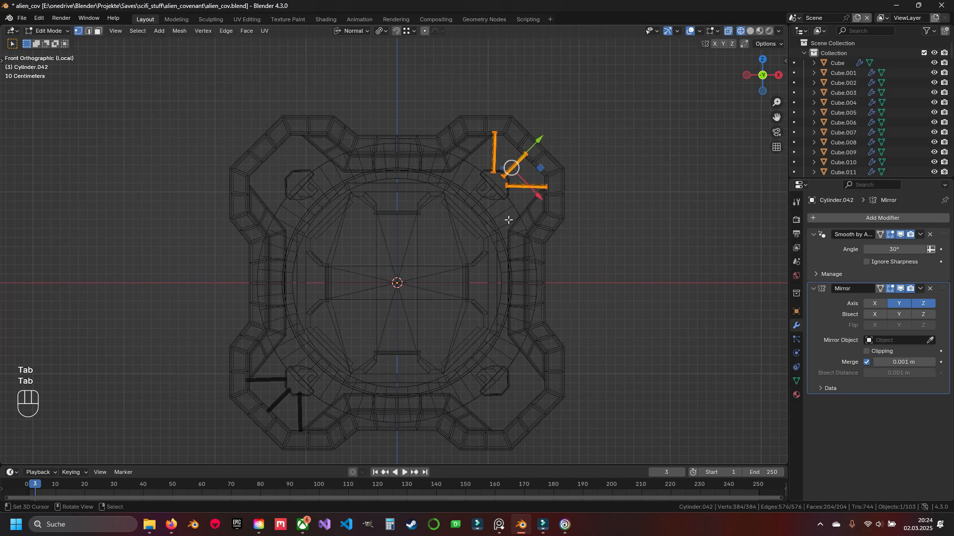
pyautogui.click(380, 32)
pyautogui.click(354, 30)
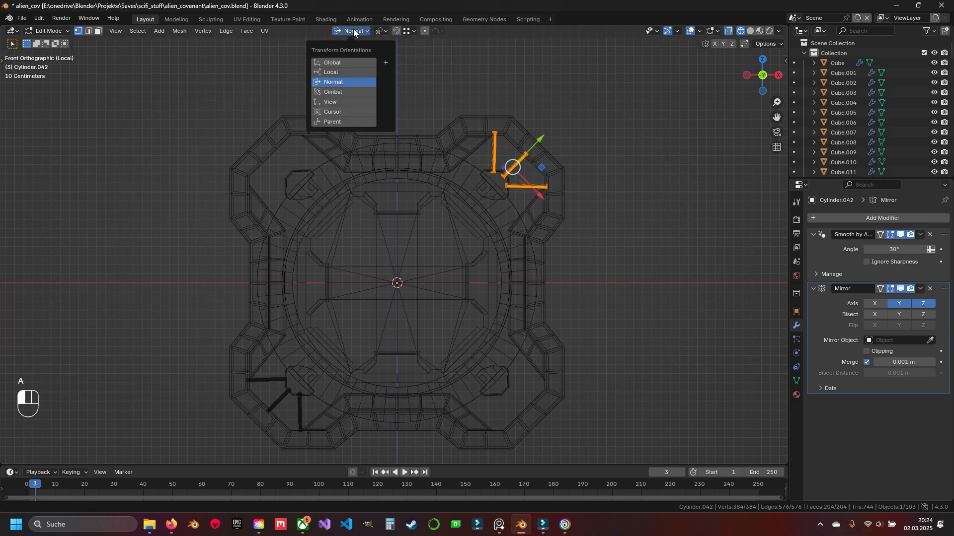
pyautogui.click(358, 63)
pyautogui.keyDown('shift'); pyautogui.moveTo(452, 256); pyautogui.dragTo(495, 234, button='middle'); pyautogui.keyUp('shift')
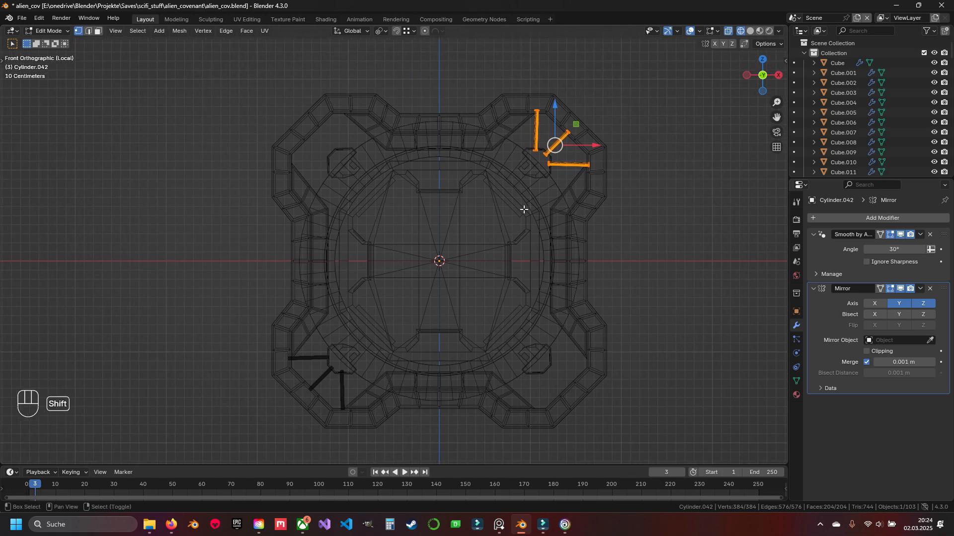
pyautogui.keyDown('shift'); pyautogui.moveTo(526, 210); pyautogui.dragTo(461, 217, button='middle'); pyautogui.keyUp('shift')
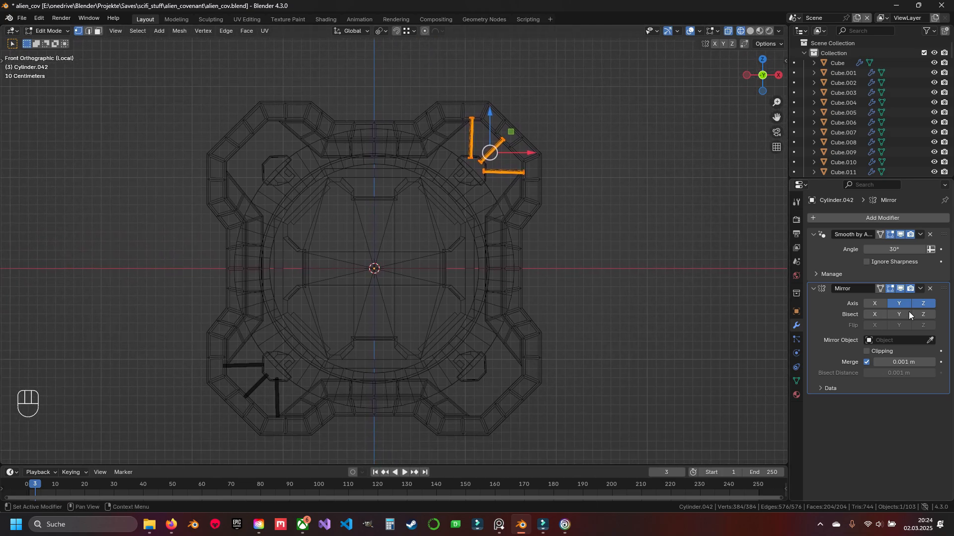
# - Apply all transforms to the struts and mirror them across the X and Z axes into all four corners
pyautogui.moveTo(691, 284); pyautogui.dragTo(576, 288, button='middle')
pyautogui.scroll(-6, 596, 287)
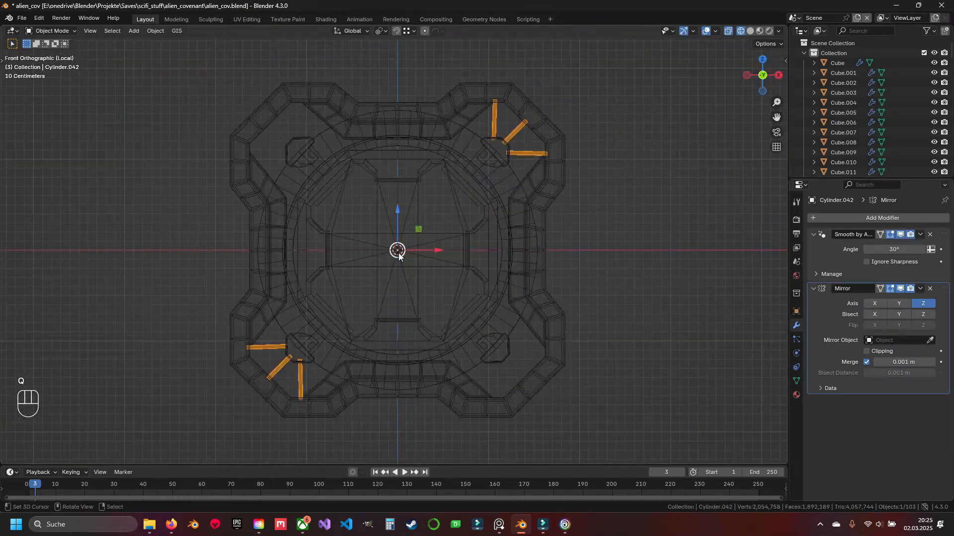
pyautogui.press('q')
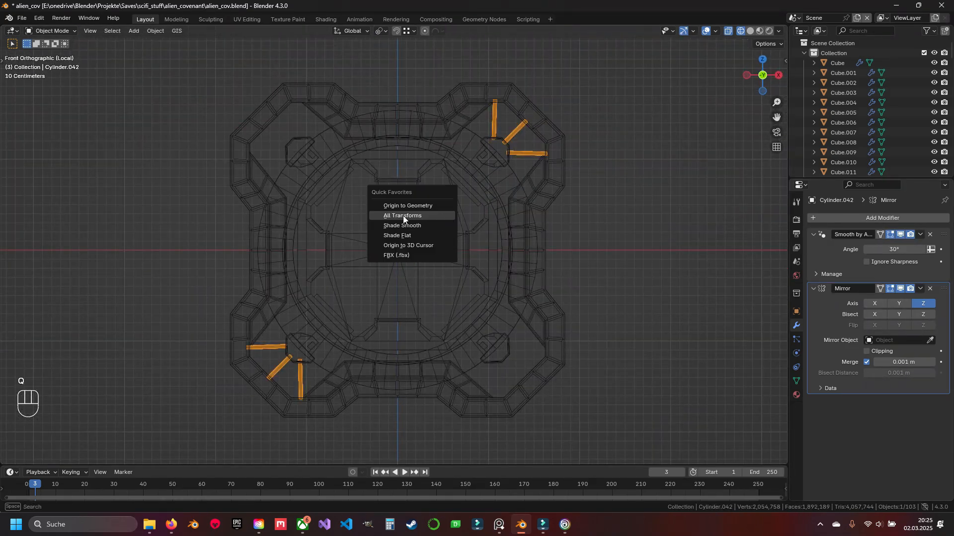
pyautogui.click(401, 216)
pyautogui.keyDown('shift'); pyautogui.moveTo(502, 291); pyautogui.dragTo(565, 282, button='middle'); pyautogui.keyUp('shift')
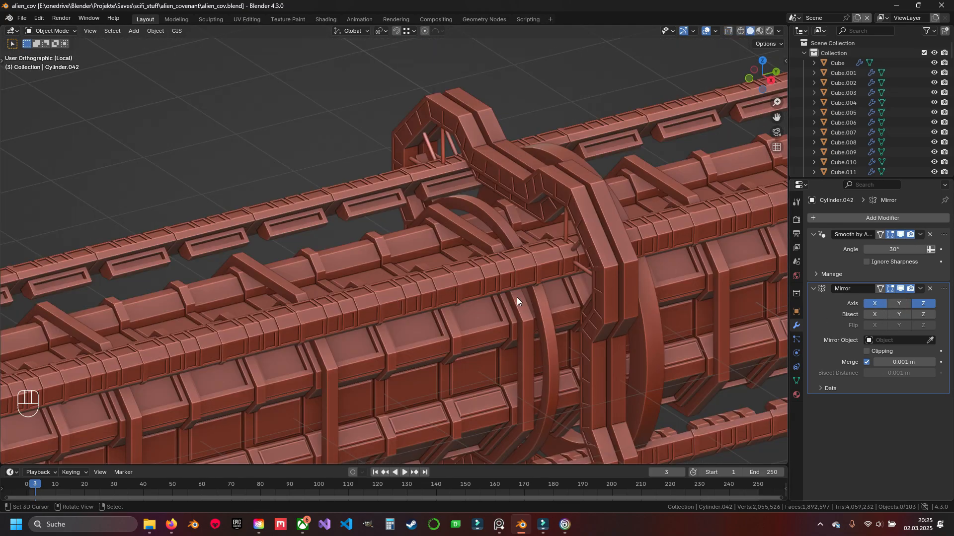
# - Open the strut object for editing in front wireframe view and select its vertical struts
pyautogui.moveTo(517, 297); pyautogui.dragTo(502, 260, button='middle')
pyautogui.click(507, 229)
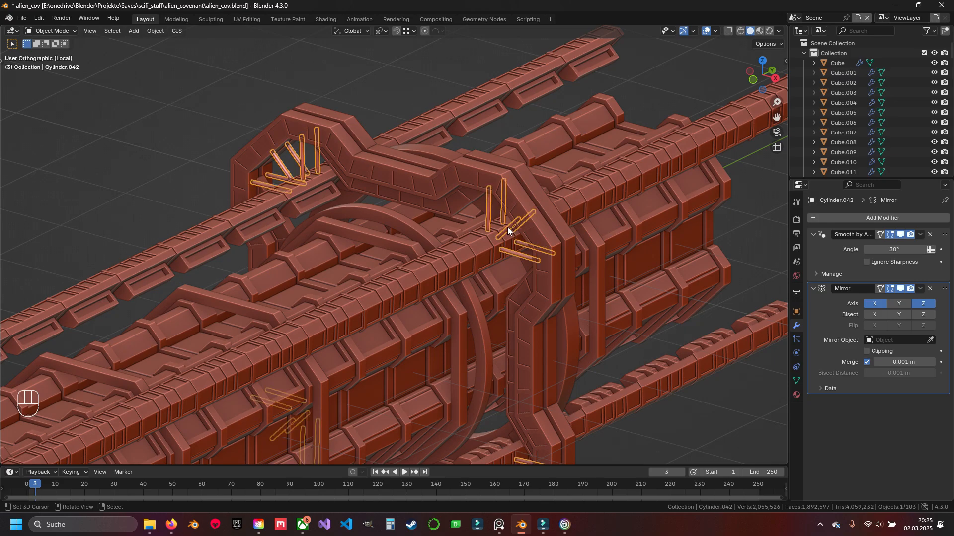
pyautogui.press('KP_1')
pyautogui.press('Tab')
pyautogui.scroll(3, 450, 307)
pyautogui.press('z')
pyautogui.click(420, 309)
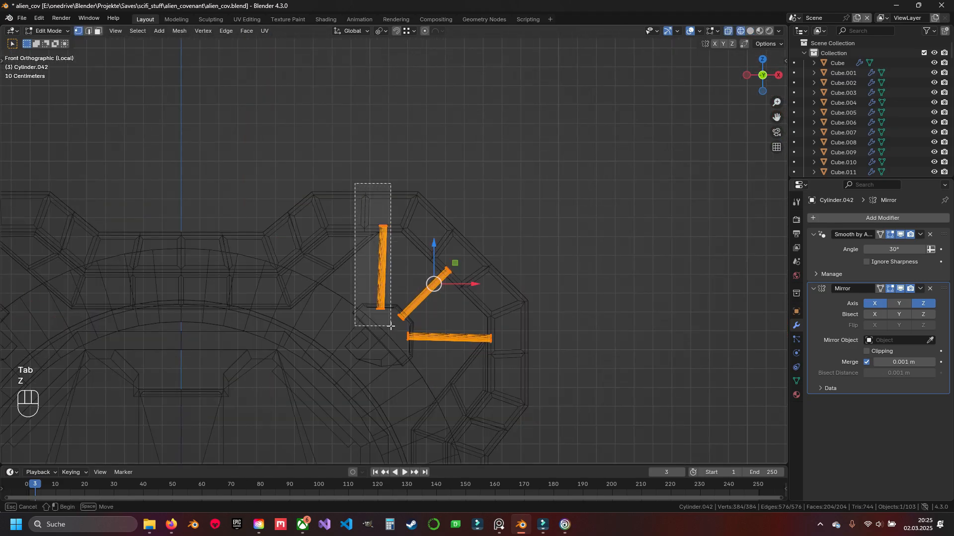
pyautogui.moveTo(391, 327); pyautogui.dragTo(391, 326)
# - Narrow the selection to the linked geometry of just one of the two vertical struts
pyautogui.moveTo(393, 323); pyautogui.dragTo(358, 358, button='middle')
pyautogui.scroll(-4, 357, 359)
pyautogui.keyDown('shift'); pyautogui.moveTo(457, 189); pyautogui.dragTo(406, 235, button='middle'); pyautogui.keyUp('shift')
pyautogui.scroll(6, 406, 235)
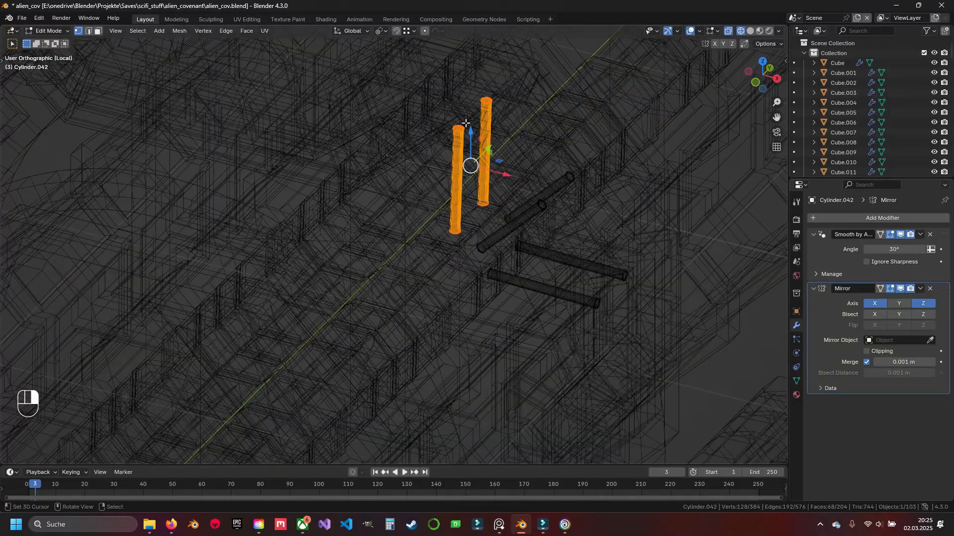
pyautogui.rightClick(465, 123)
pyautogui.hotkey('ctrl', 'l')
# - Duplicate the selected strut, move the copy -2.1201 m along Y and separate it into its own object
pyautogui.press('z')
pyautogui.scroll(-4, 477, 159)
pyautogui.moveTo(510, 199); pyautogui.dragTo(458, 205, button='middle')
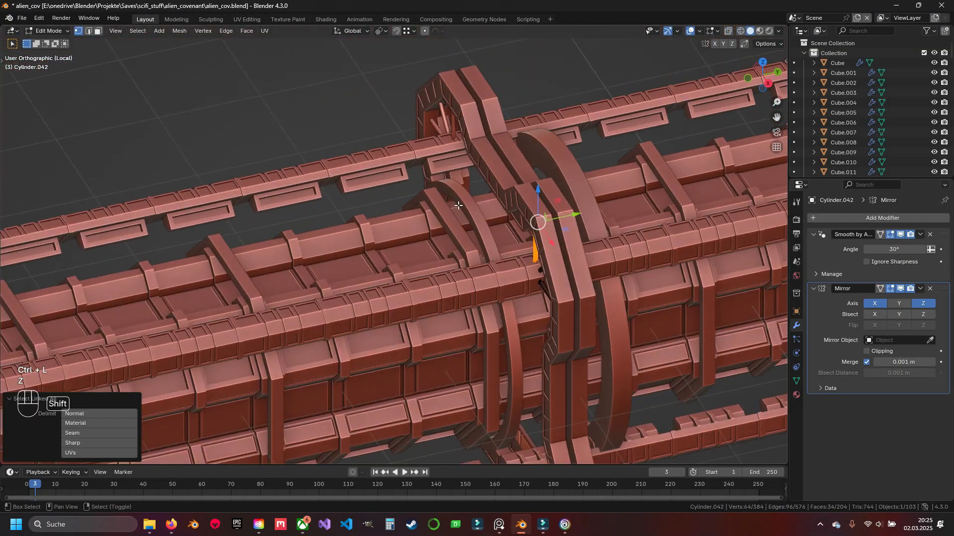
pyautogui.hotkey('shift', 'd')
pyautogui.click(365, 268)
pyautogui.press('Escape')
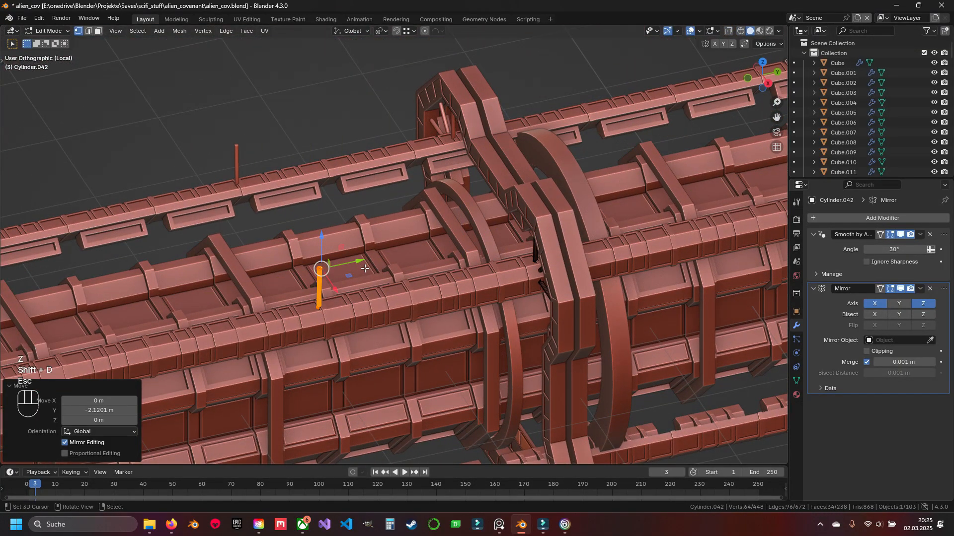
pyautogui.press('p')
pyautogui.click(365, 269)
pyautogui.press('Tab')
# - Edit the separated strut in front wireframe view and move all its geometry down below the outer beam
pyautogui.keyDown('shift'); pyautogui.moveTo(365, 269); pyautogui.dragTo(489, 216, button='middle'); pyautogui.keyUp('shift')
pyautogui.scroll(2, 462, 221)
pyautogui.rightClick(463, 219)
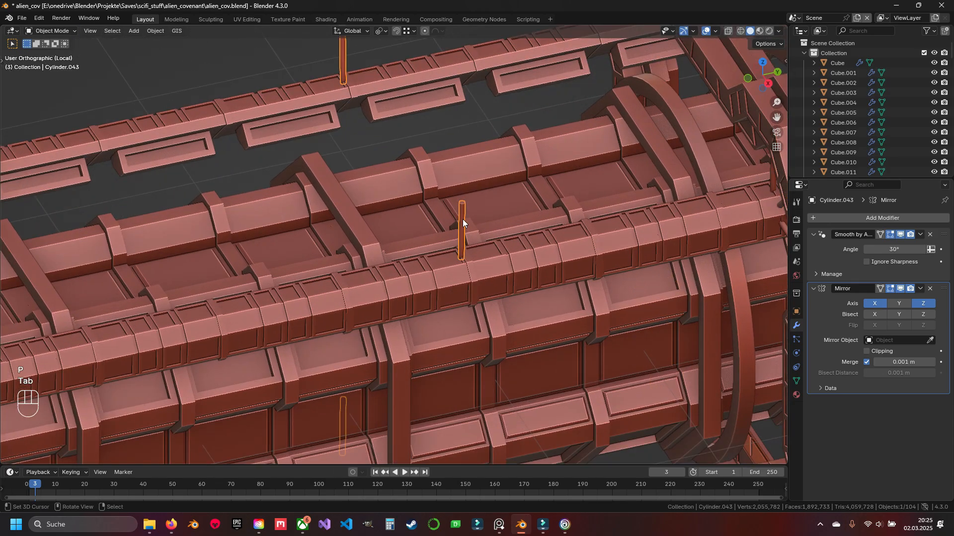
pyautogui.press('KP_1')
pyautogui.press('z')
pyautogui.scroll(3, 434, 141)
pyautogui.press('Tab')
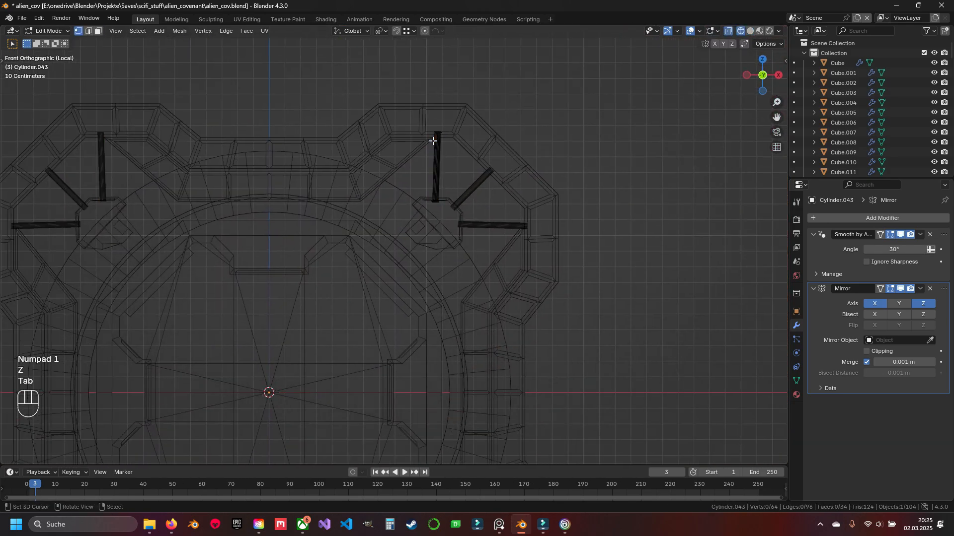
pyautogui.press('a')
pyautogui.press('g')
pyautogui.click(479, 328)
pyautogui.keyDown('shift'); pyautogui.moveTo(476, 353); pyautogui.dragTo(468, 206, button='middle'); pyautogui.keyUp('shift')
pyautogui.press('g')
pyautogui.click(465, 155)
pyautogui.moveTo(465, 155)
pyautogui.keyDown('shift'); pyautogui.mouseDown(button='middle')
pyautogui.moveTo(507, 273)
pyautogui.moveTo(536, 322)
pyautogui.moveTo(354, 302)
pyautogui.moveTo(406, 314)
pyautogui.moveTo(398, 285)
pyautogui.mouseUp(button='middle'); pyautogui.keyUp('shift')
pyautogui.press('z')
pyautogui.press('Tab')
# - Hide the arrayed rib frames, the ring frame parts and the corner struts around the spine
pyautogui.click(394, 288)
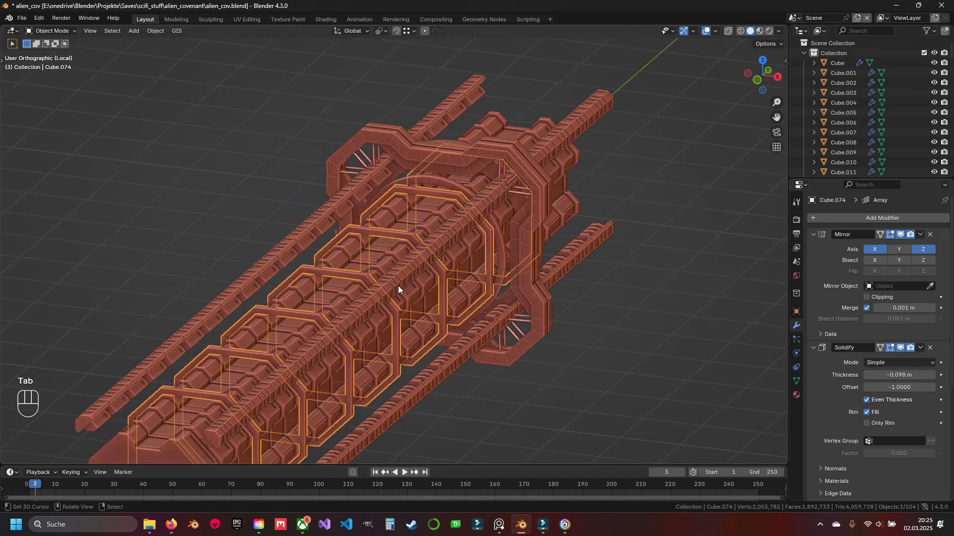
pyautogui.press('h')
pyautogui.rightClick(452, 154)
pyautogui.press('h')
pyautogui.rightClick(366, 156)
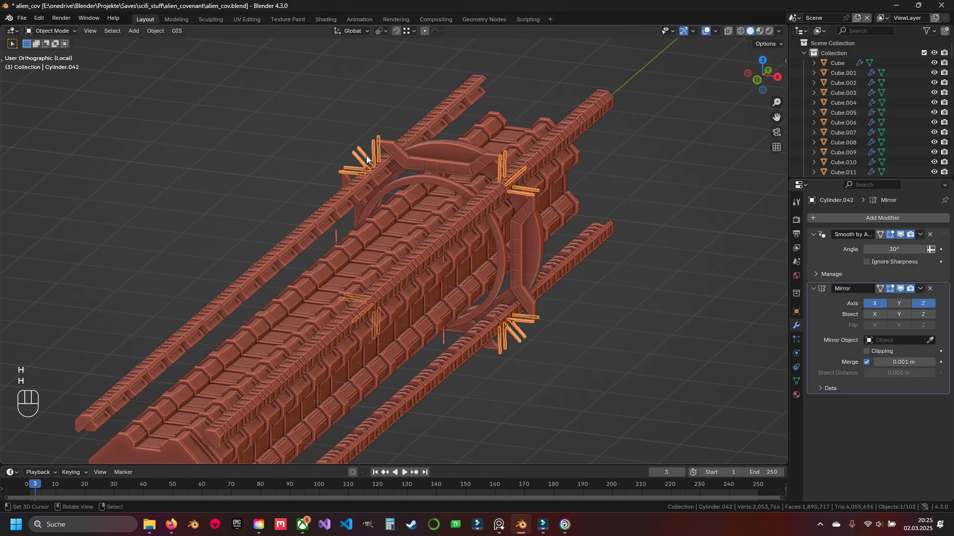
pyautogui.press('h')
pyautogui.click(427, 155)
pyautogui.press('h')
pyautogui.click(433, 154)
pyautogui.rightClick(437, 180)
pyautogui.press('h')
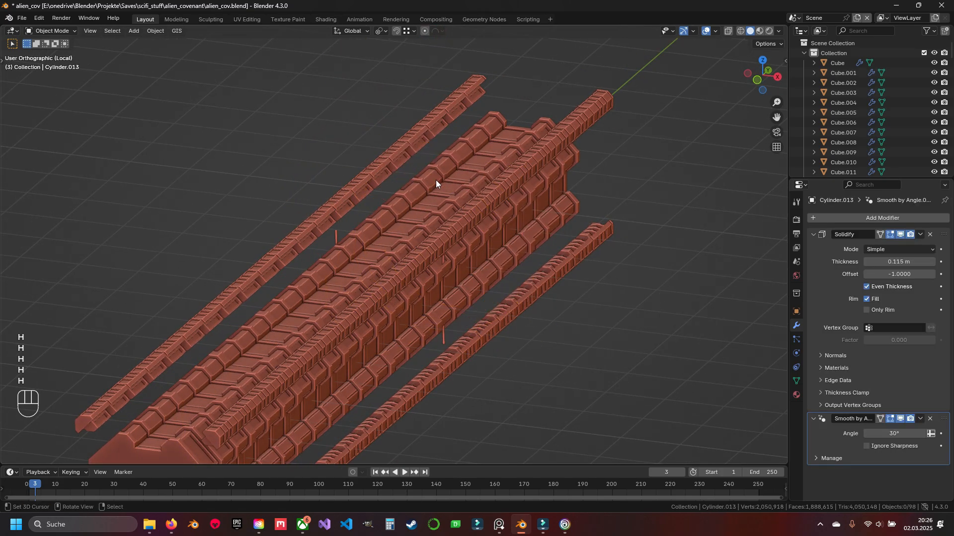
# - Select the separated strut and move all its geometry about -0.108 m in X and 0.157 m in Z, working in front wireframe view
pyautogui.keyDown('shift'); pyautogui.moveTo(394, 262); pyautogui.dragTo(412, 237, button='middle'); pyautogui.keyUp('shift')
pyautogui.rightClick(353, 214)
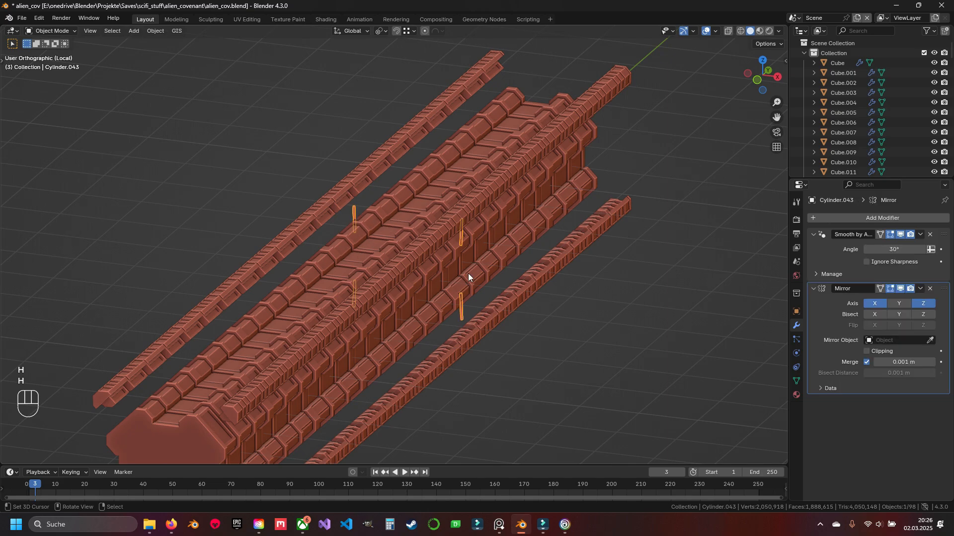
pyautogui.scroll(3, 486, 251)
pyautogui.press('KP_1')
pyautogui.scroll(6, 487, 253)
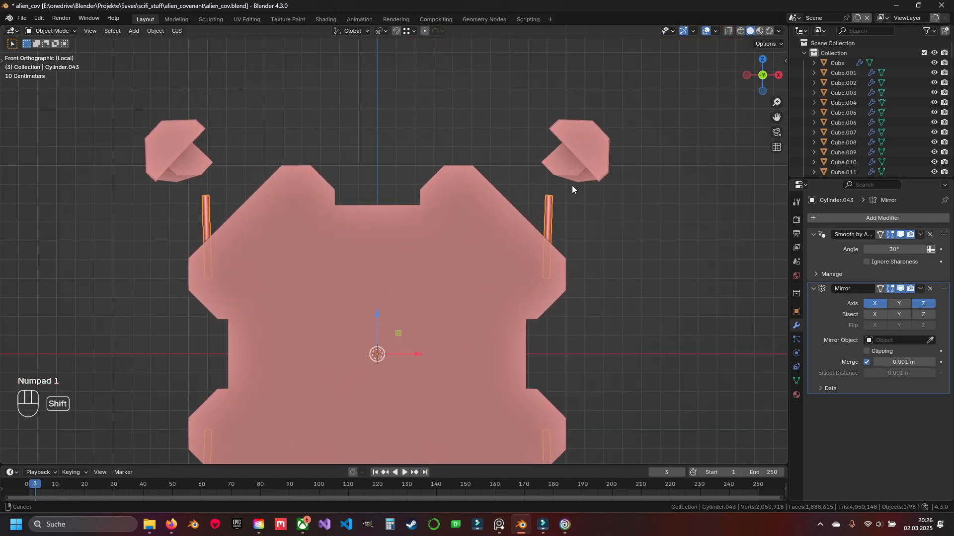
pyautogui.keyDown('shift'); pyautogui.moveTo(445, 222); pyautogui.dragTo(475, 215, button='middle'); pyautogui.keyUp('shift')
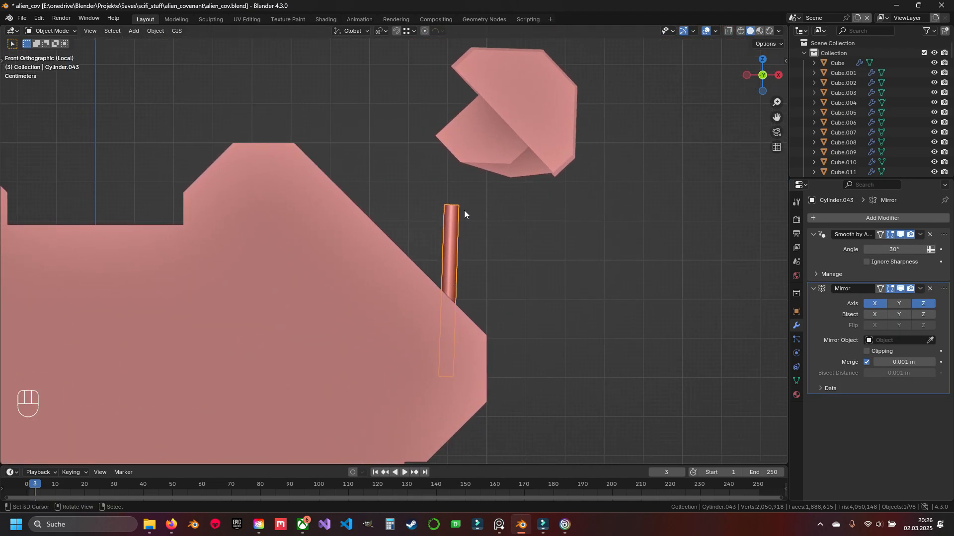
pyautogui.press('z')
pyautogui.press('Tab')
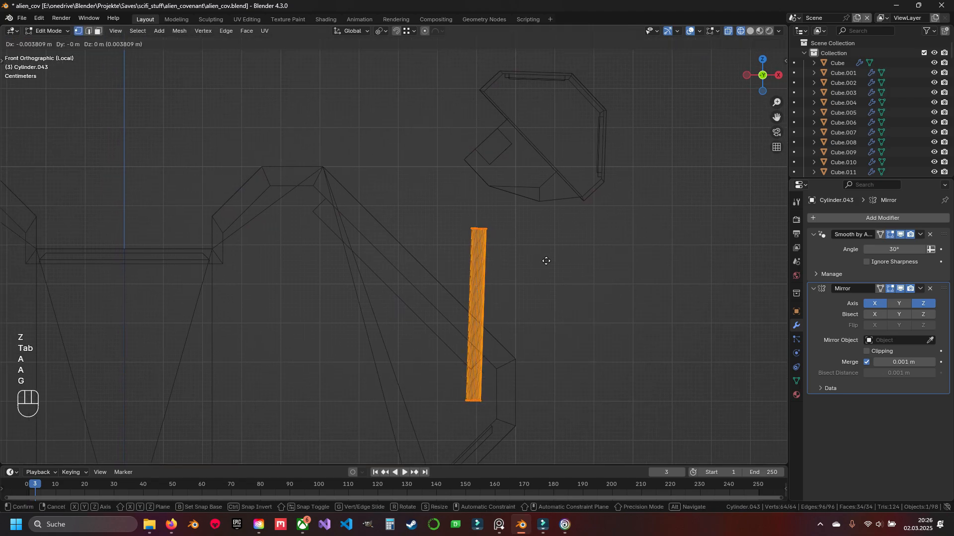
pyautogui.click(505, 200)
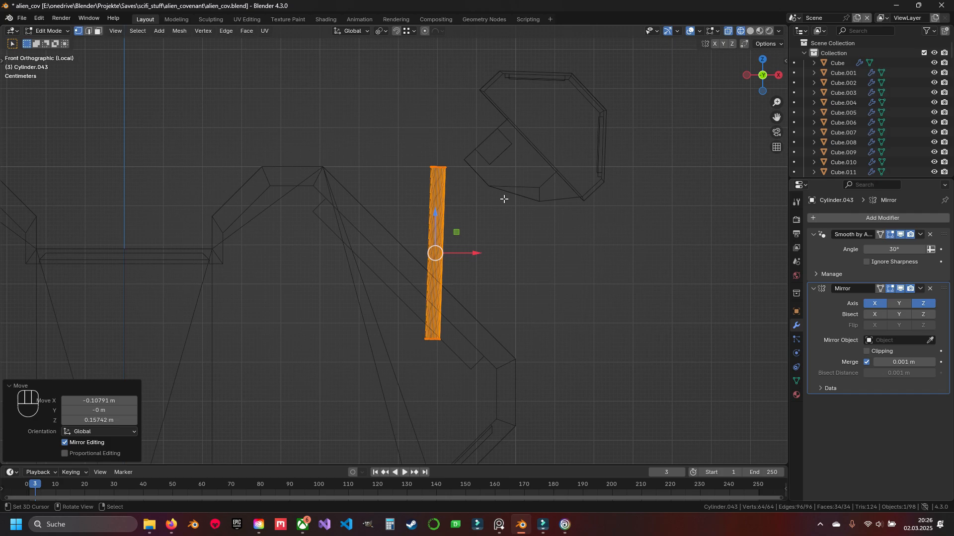
# - Rotate and scale the strut to run diagonally from spine to outer beam, and pull its lower end along its normal into the spine
pyautogui.scroll(1, 466, 211)
pyautogui.press('r')
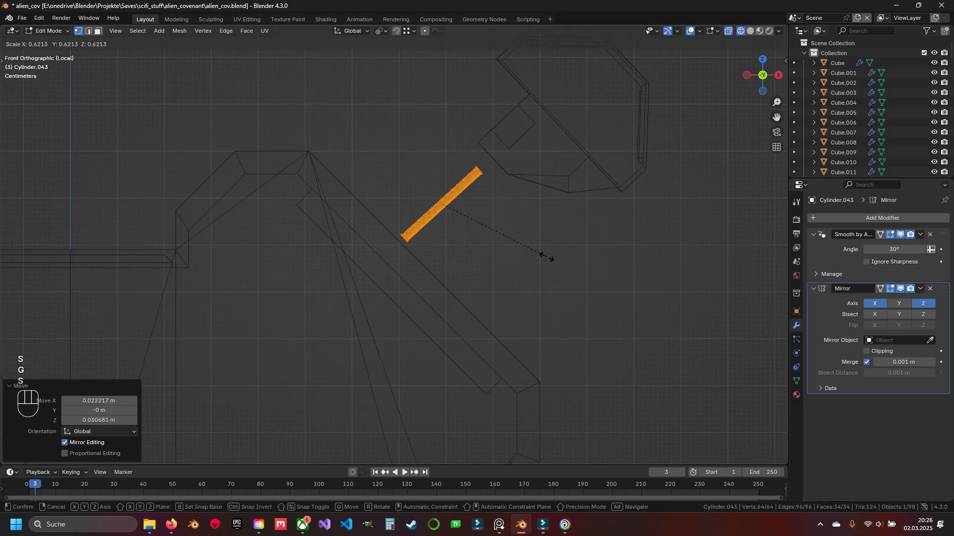
pyautogui.click(306, 293)
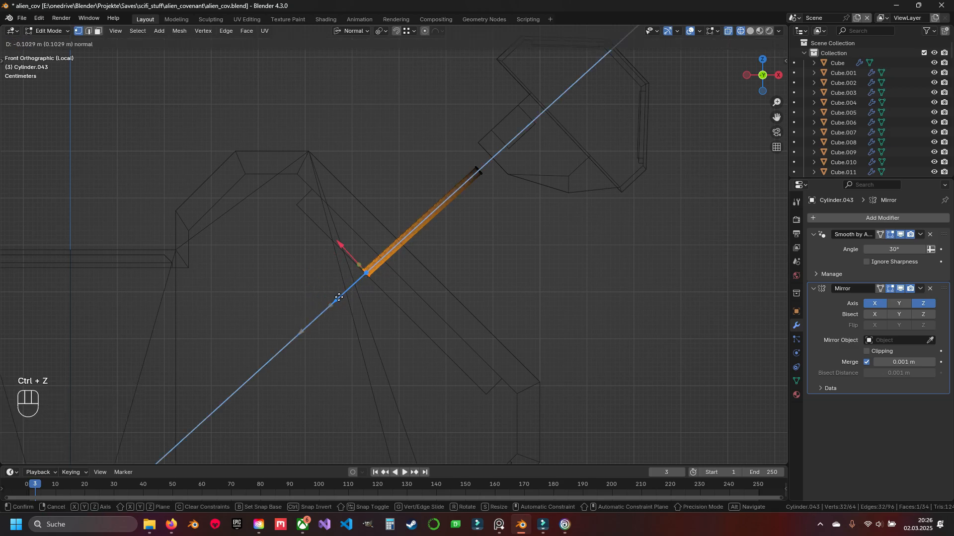
# - Move the whole strut along Y by -5.0565 m and another -5.1101 m, to the last beam joint near the spine's end
pyautogui.press('a')
pyautogui.hotkey('shift', 'z')
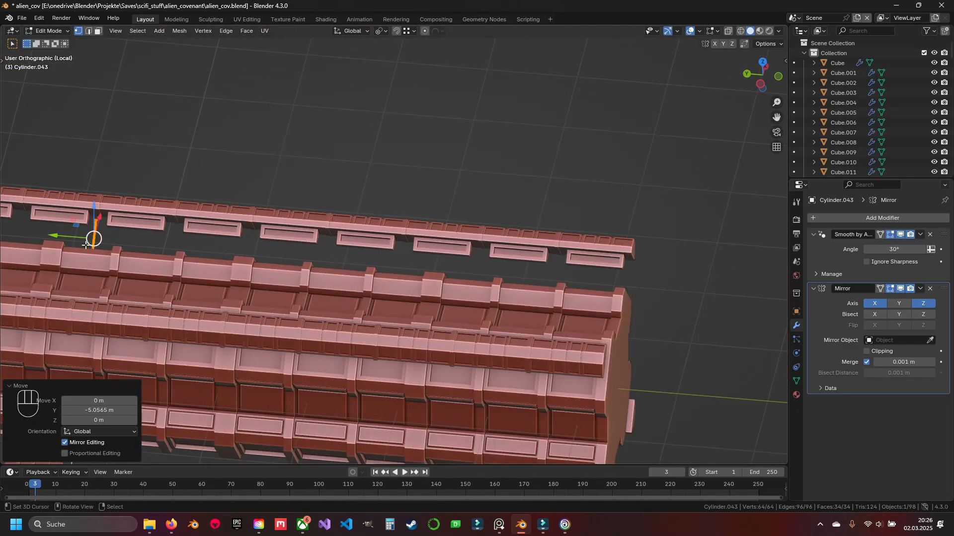
pyautogui.click(535, 303)
pyautogui.scroll(5, 455, 245)
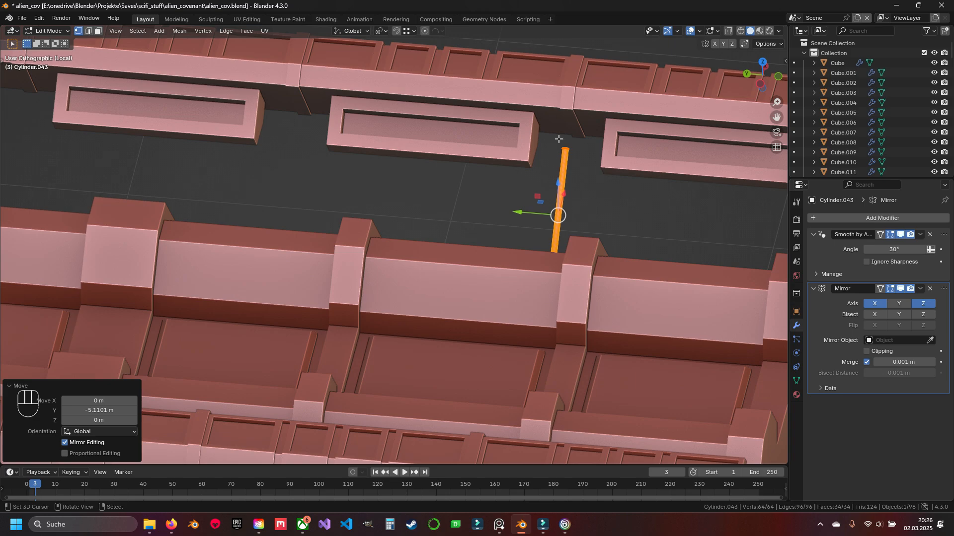
pyautogui.keyDown('shift'); pyautogui.moveTo(549, 151); pyautogui.dragTo(520, 181, button='middle'); pyautogui.keyUp('shift')
pyautogui.scroll(-5, 422, 143)
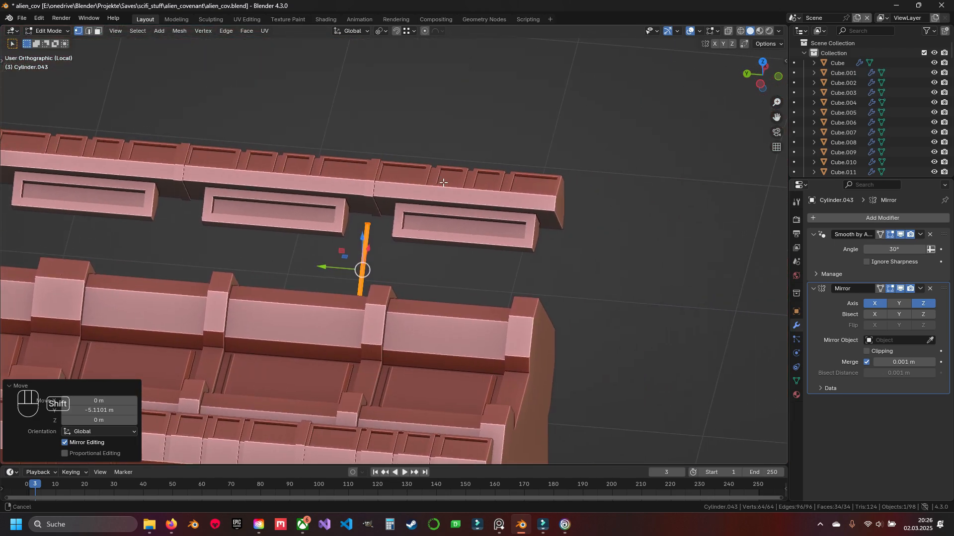
# - Move the strut's upper end about 0.084 m in X and 0.077 m in Z so it reaches into the outer beam
pyautogui.press('KP_1')
pyautogui.hotkey('shift', 'z')
pyautogui.keyDown('shift'); pyautogui.moveTo(327, 185); pyautogui.dragTo(534, 315, button='middle'); pyautogui.keyUp('shift')
pyautogui.scroll(5, 532, 312)
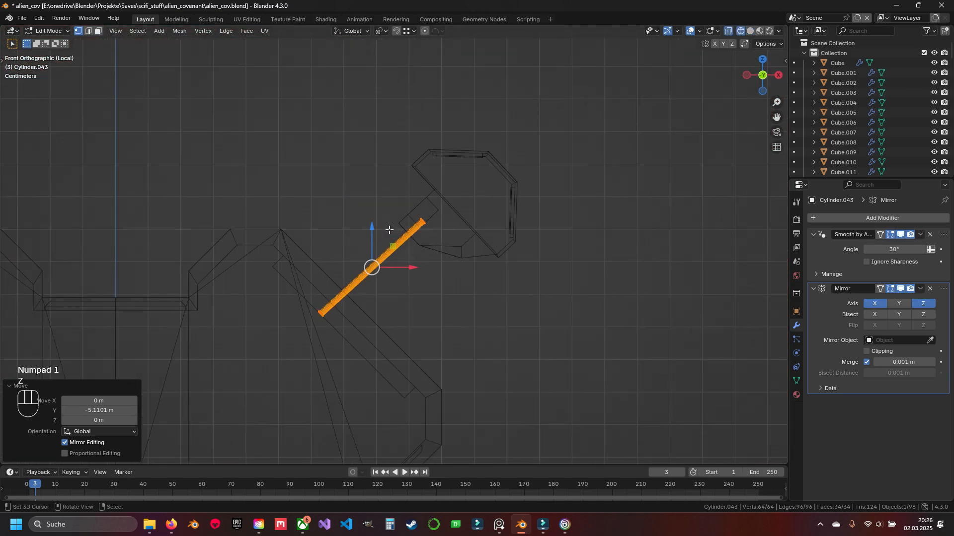
pyautogui.press('Tab')
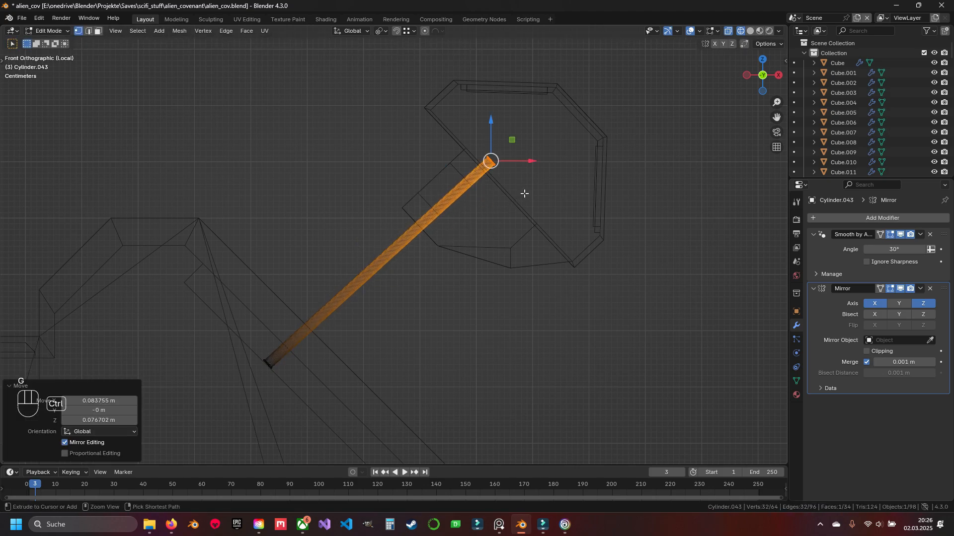
pyautogui.hotkey('shift', 'z')
pyautogui.moveTo(525, 194)
pyautogui.mouseDown(button='middle')
pyautogui.moveTo(460, 353)
pyautogui.moveTo(421, 362)
pyautogui.moveTo(234, 364)
pyautogui.moveTo(266, 352)
pyautogui.moveTo(410, 358)
pyautogui.moveTo(496, 336)
pyautogui.moveTo(532, 356)
pyautogui.moveTo(389, 315)
pyautogui.moveTo(244, 244)
pyautogui.moveTo(258, 263)
pyautogui.moveTo(356, 289)
pyautogui.moveTo(440, 285)
pyautogui.mouseUp(button='middle')
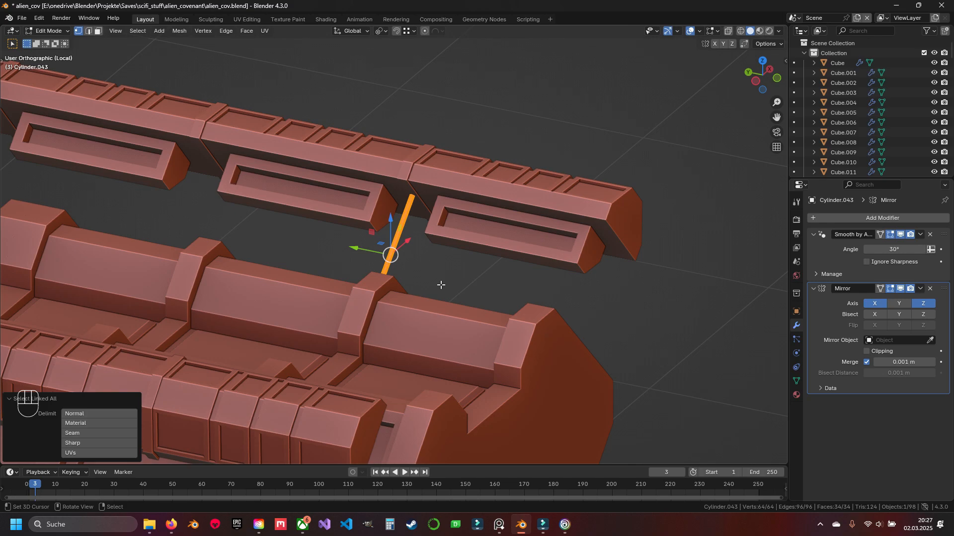
# - Rotate the strut about -11° in front view and reposition it with its lower end inside the spine
pyautogui.press('KP_1')
pyautogui.press('z')
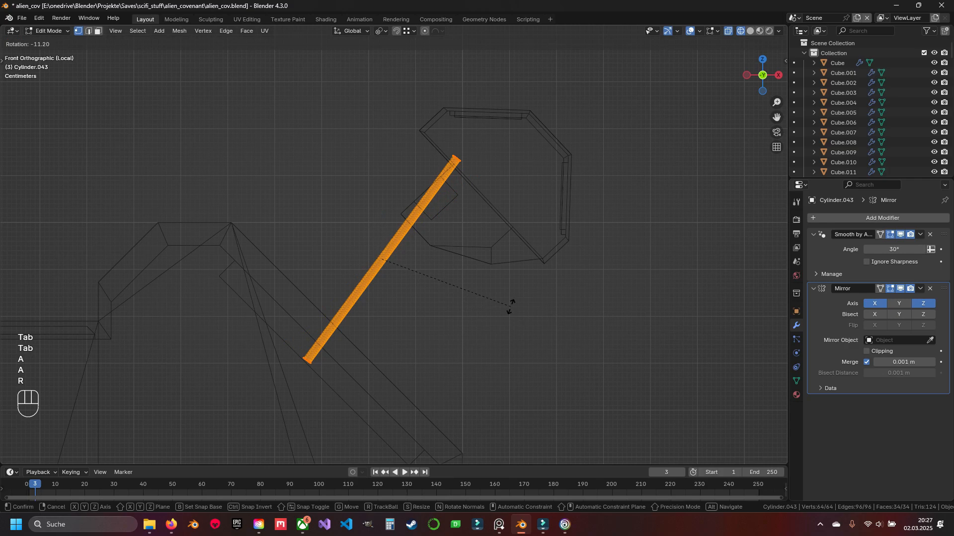
pyautogui.click(473, 307)
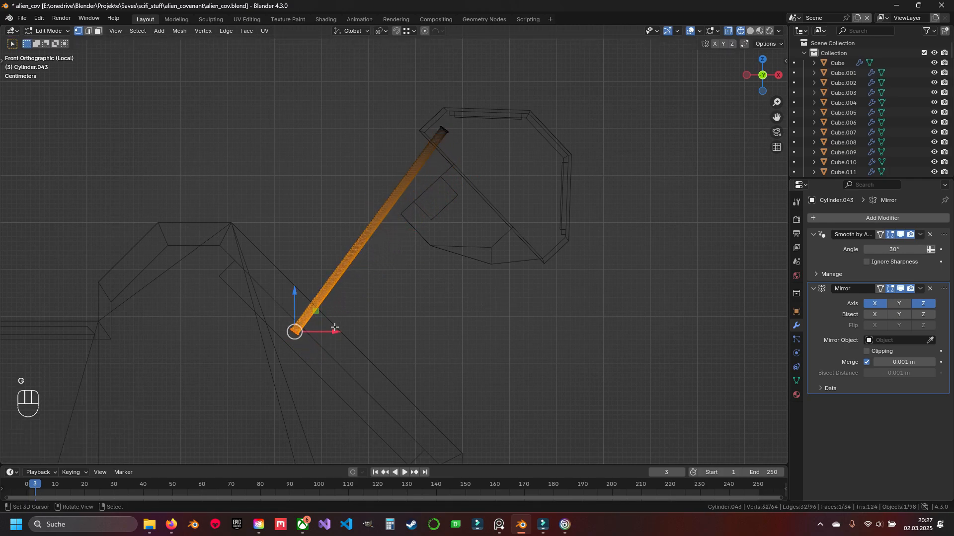
# - Duplicate the strut, rotate the copy 27.9°, place it against the outer beam's lower edge and save the file
pyautogui.hotkey('ctrl', 'l')
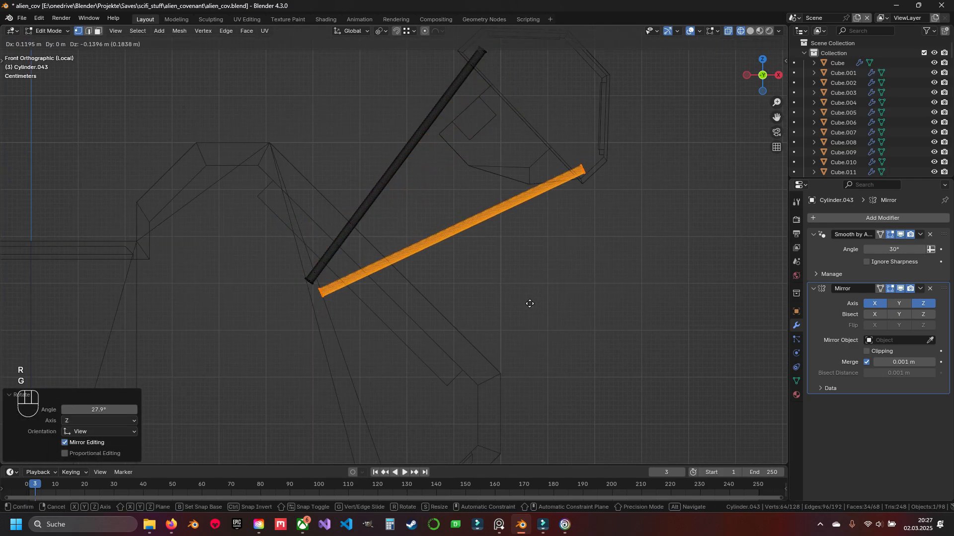
pyautogui.keyDown('shift'); pyautogui.moveTo(455, 164); pyautogui.dragTo(472, 264, button='middle'); pyautogui.keyUp('shift')
pyautogui.press('Tab')
pyautogui.press('z')
pyautogui.hotkey('ctrl', 's')
# - Select all geometry of the two struts and recalculate their normals
pyautogui.scroll(-6, 418, 278)
pyautogui.moveTo(363, 258); pyautogui.dragTo(415, 302, button='middle')
pyautogui.press('Tab')
pyautogui.press('a')
pyautogui.press('a')
pyautogui.press('space')
pyautogui.write('rec')
pyautogui.press('Return')
pyautogui.scroll(4, 423, 248)
pyautogui.moveTo(424, 248); pyautogui.dragTo(472, 229, button='middle')
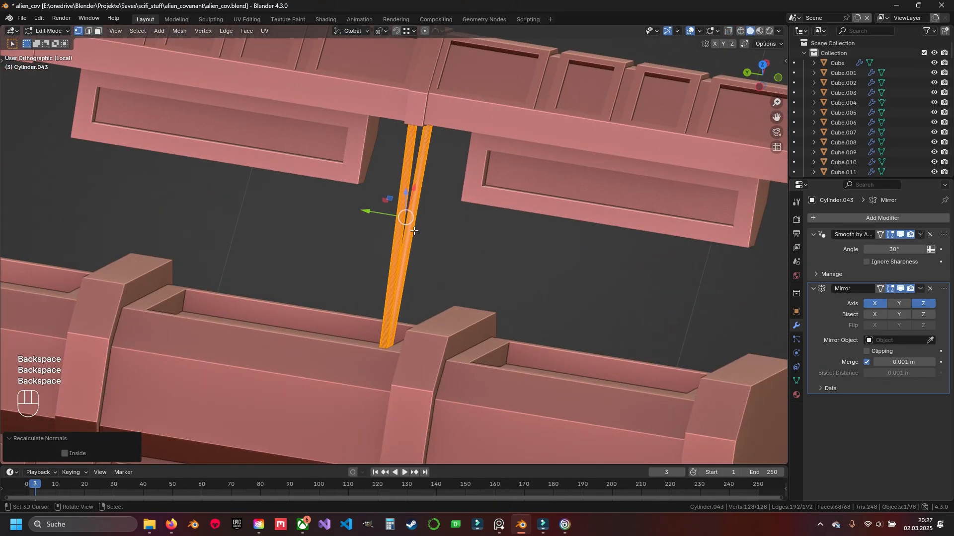
# - Duplicate the strut pair and shift the copy along Y to the other side of the beam joint
pyautogui.hotkey('shift', 'd')
pyautogui.press('Escape')
pyautogui.moveTo(334, 211); pyautogui.dragTo(379, 212)
pyautogui.moveTo(380, 212); pyautogui.dragTo(428, 272, button='middle')
# - Edit the spine segment and edge-slide the recessed panel face beneath the struts to the end of its edges
pyautogui.press('Tab')
pyautogui.click(444, 357)
pyautogui.press('Tab')
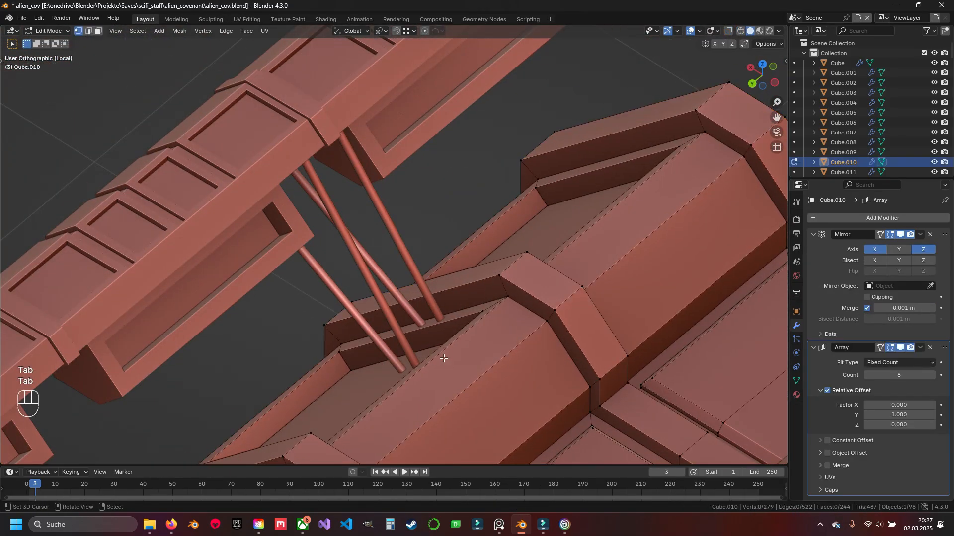
pyautogui.scroll(-6, 443, 356)
pyautogui.press('3')
pyautogui.click(422, 325)
pyautogui.moveTo(422, 325); pyautogui.dragTo(544, 308, button='middle')
pyautogui.press('g')
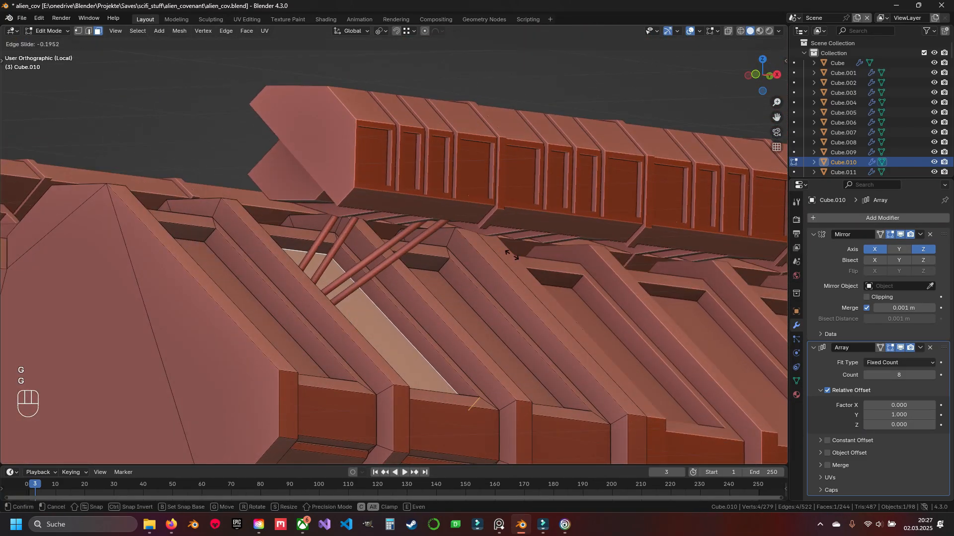
pyautogui.click(469, 337)
# - Merge all vertices of the spine segment by distance
pyautogui.press('a')
pyautogui.press('a')
pyautogui.press('m')
pyautogui.press('b')
pyautogui.press('a')
# - Save the file and edge-slide the recessed panel face at the spine's end with a factor of 1.000
pyautogui.press('Tab')
pyautogui.moveTo(467, 342); pyautogui.dragTo(550, 351, button='middle')
pyautogui.press('a')
pyautogui.hotkey('ctrl', 's')
pyautogui.scroll(-5, 447, 334)
pyautogui.press('g')
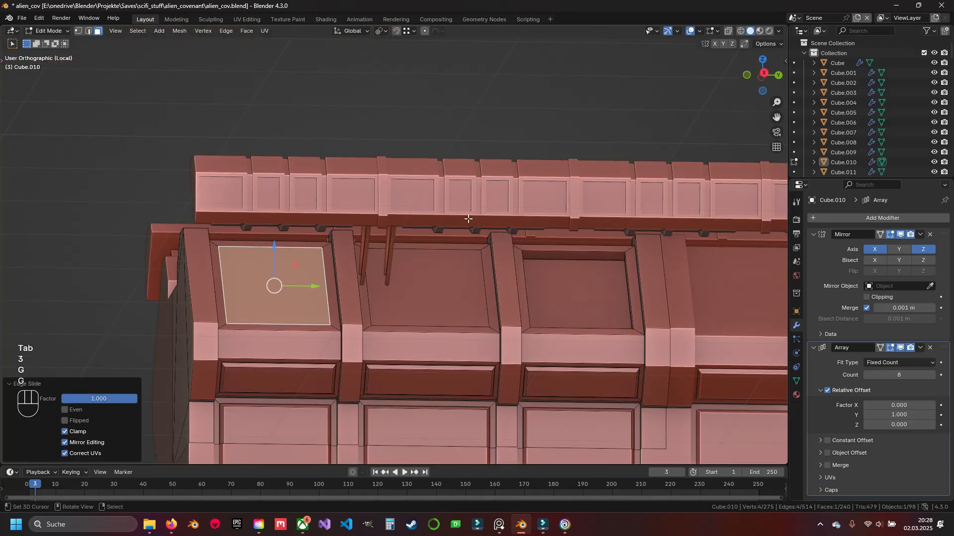
pyautogui.click(585, 303)
pyautogui.press('Tab')
# - Select all geometry of the four-strut group in edit mode and save the file
pyautogui.moveTo(454, 303); pyautogui.dragTo(442, 204, button='middle')
pyautogui.rightClick(421, 266)
pyautogui.press('Tab')
pyautogui.press('a')
pyautogui.press('a')
pyautogui.hotkey('ctrl', 's')
pyautogui.hotkey('ctrl', 's')
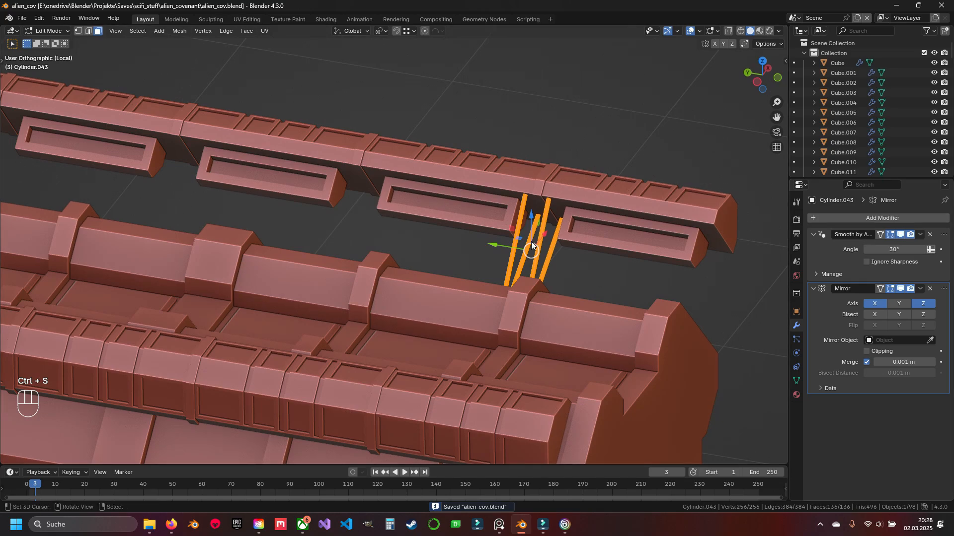
# - Add an Array modifier to the strut group with a relative offset of 0 in X and 6.510 in Y
pyautogui.click(859, 219)
pyautogui.moveTo(860, 222)
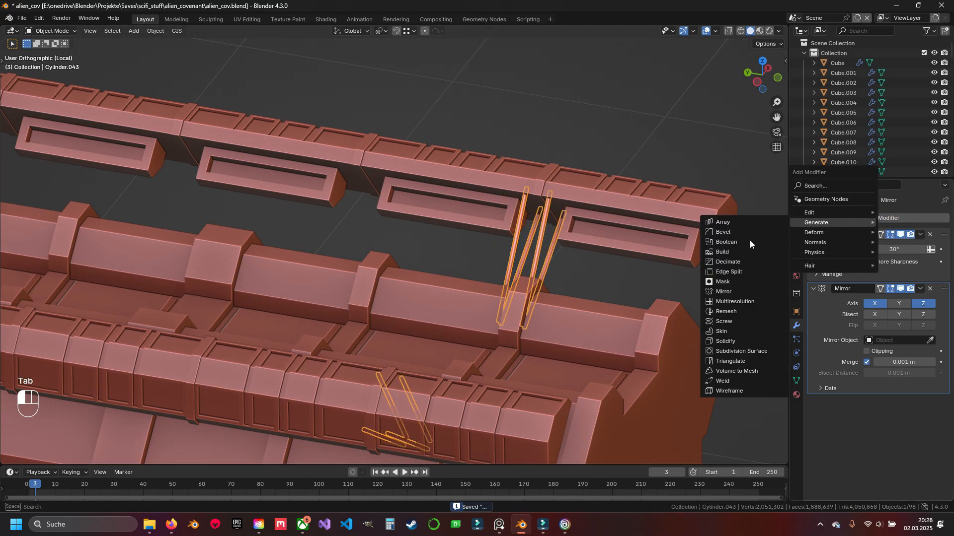
pyautogui.click(725, 220)
pyautogui.moveTo(698, 231); pyautogui.dragTo(608, 252, button='middle')
pyautogui.scroll(-3, 874, 388)
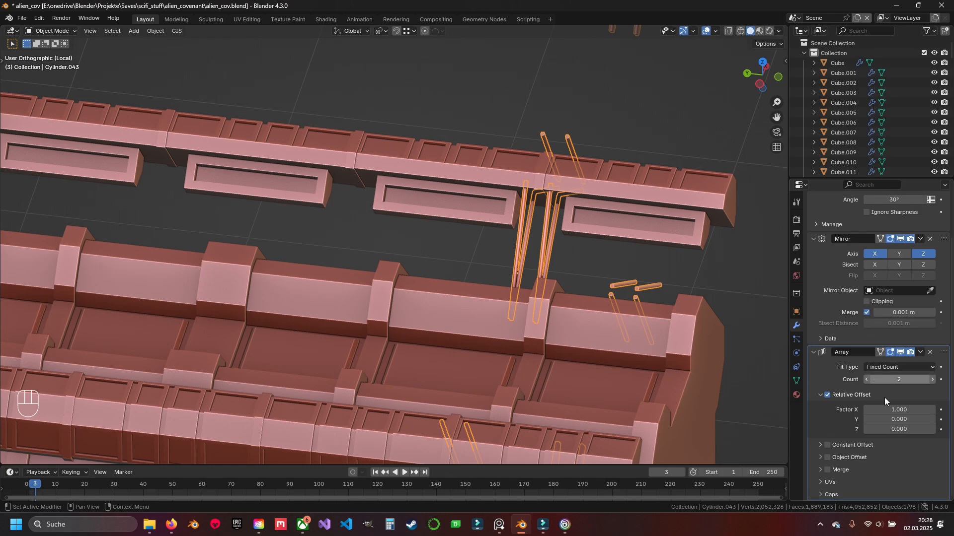
pyautogui.press('KP_7')
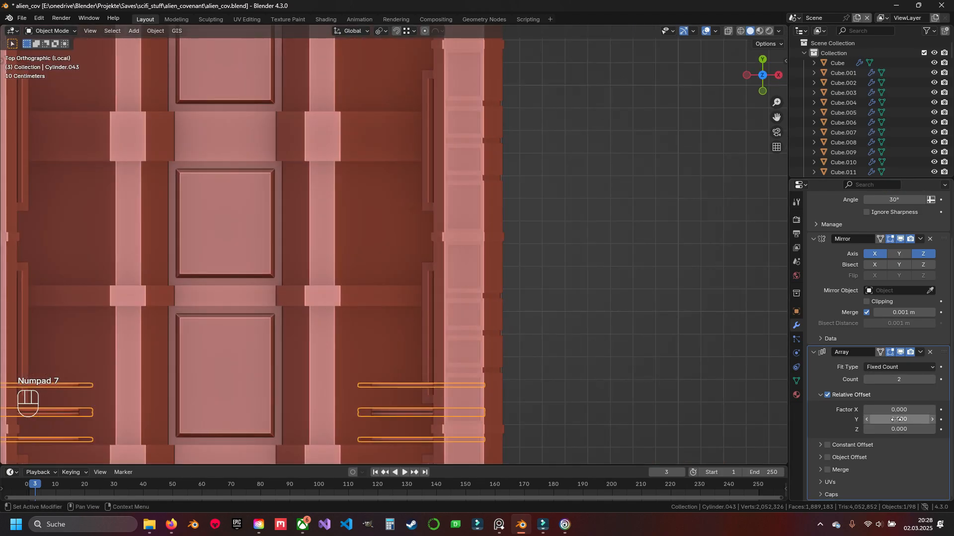
pyautogui.keyDown('shift'); pyautogui.moveTo(899, 420); pyautogui.dragTo(909, 419); pyautogui.keyUp('shift')
# - Raise the strut array's count to 19 so the copies run along the spine
pyautogui.click(934, 381)
pyautogui.keyDown('shift'); pyautogui.moveTo(522, 99); pyautogui.dragTo(568, 368, button='middle'); pyautogui.keyUp('shift')
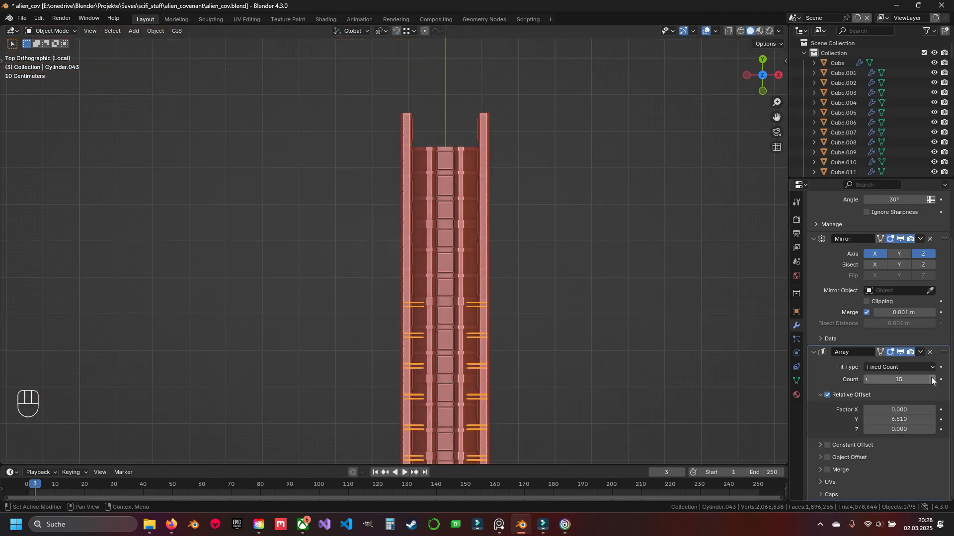
pyautogui.click(932, 380)
pyautogui.click(932, 380)
pyautogui.moveTo(526, 249); pyautogui.dragTo(447, 215, button='middle')
pyautogui.scroll(8, 431, 212)
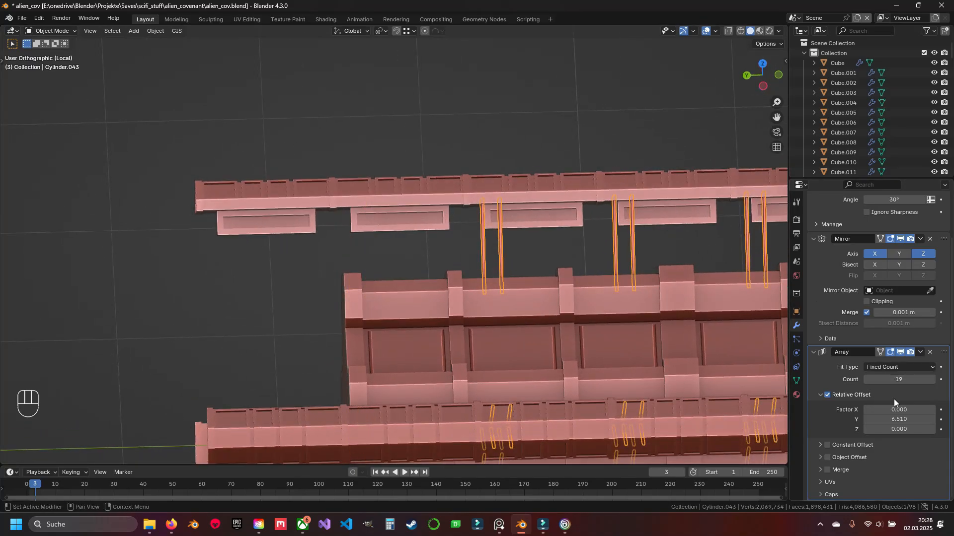
# - Adjust the strut array's relative Y offset to 6.570 to line up with the beam joints, deselect everything and save
pyautogui.keyDown('shift'); pyautogui.moveTo(621, 240); pyautogui.dragTo(437, 304, button='middle'); pyautogui.keyUp('shift')
pyautogui.scroll(2, 487, 258)
pyautogui.scroll(-5, 447, 303)
pyautogui.scroll(6, 437, 273)
pyautogui.keyDown('shift'); pyautogui.moveTo(544, 297); pyautogui.dragTo(429, 264, button='middle'); pyautogui.keyUp('shift')
pyautogui.scroll(5, 423, 278)
pyautogui.press('a')
pyautogui.hotkey('ctrl', 's')
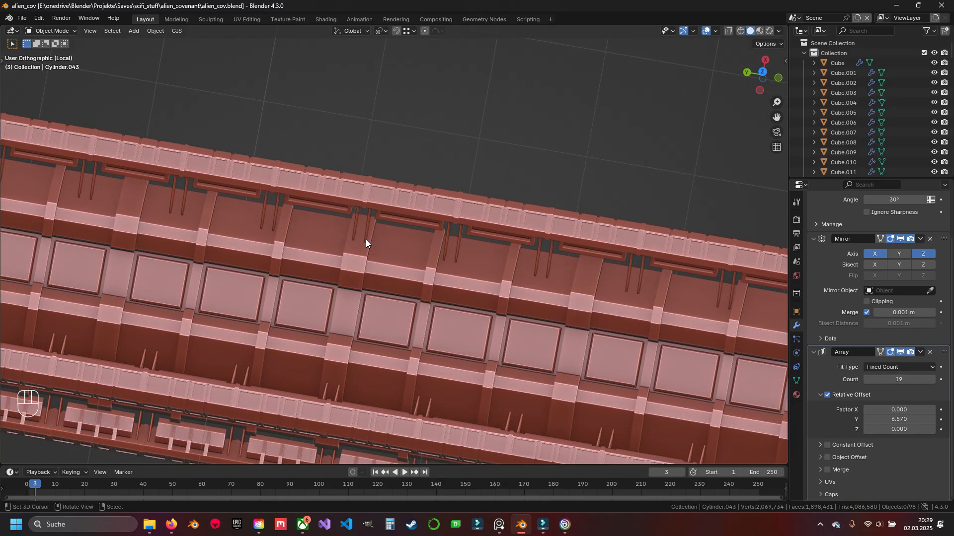
# - Exit local view to bring back the rest of the ship and save the file
pyautogui.moveTo(366, 241); pyautogui.dragTo(542, 243, button='middle')
pyautogui.scroll(-5, 607, 213)
pyautogui.keyDown('shift'); pyautogui.moveTo(340, 254); pyautogui.dragTo(300, 120, button='middle'); pyautogui.keyUp('shift')
pyautogui.press('KP_Divide')
pyautogui.moveTo(407, 257); pyautogui.dragTo(482, 284, button='middle')
pyautogui.hotkey('ctrl', 's')
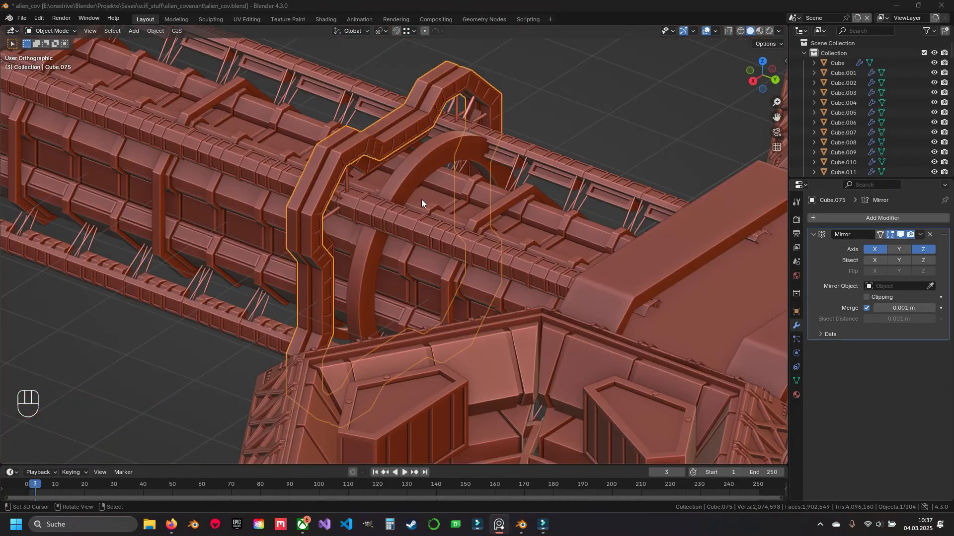
# - Edit the round ring next to the spine's double frame, duplicate all its geometry and move the copy about 0.53 m along Y
pyautogui.keyDown('shift'); pyautogui.moveTo(421, 199); pyautogui.dragTo(401, 186, button='middle'); pyautogui.keyUp('shift')
pyautogui.click(386, 172)
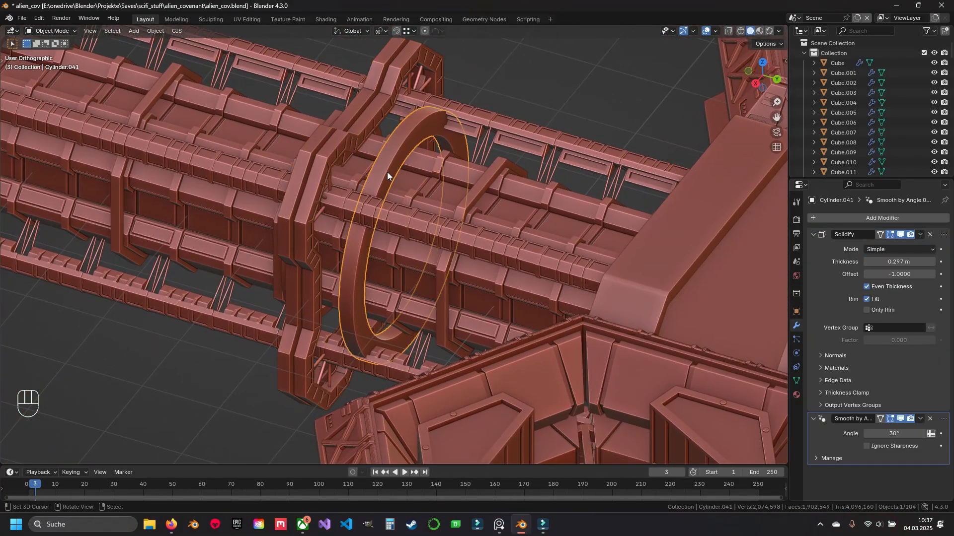
pyautogui.moveTo(390, 154); pyautogui.dragTo(410, 168, button='middle')
pyautogui.press('Tab')
pyautogui.scroll(2, 436, 185)
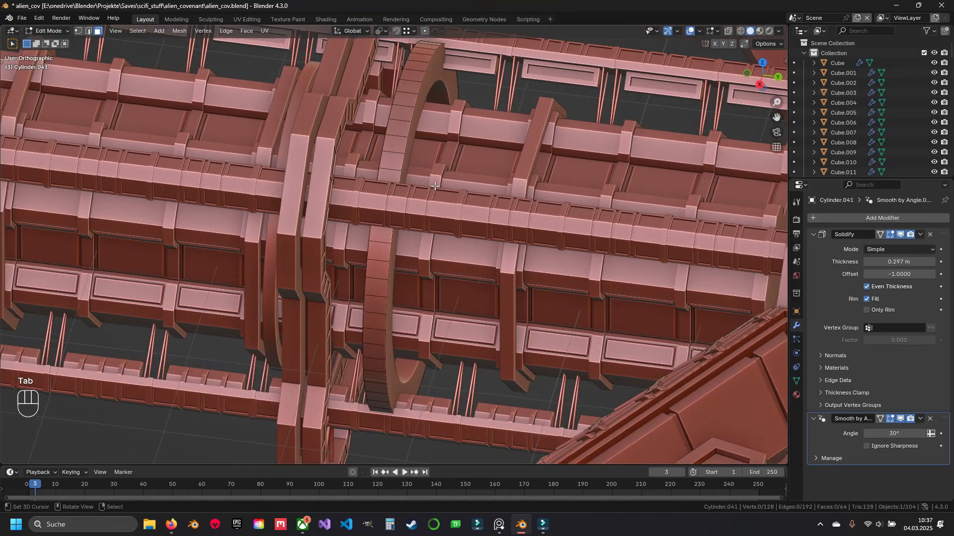
pyautogui.press('a')
pyautogui.press('KP_7')
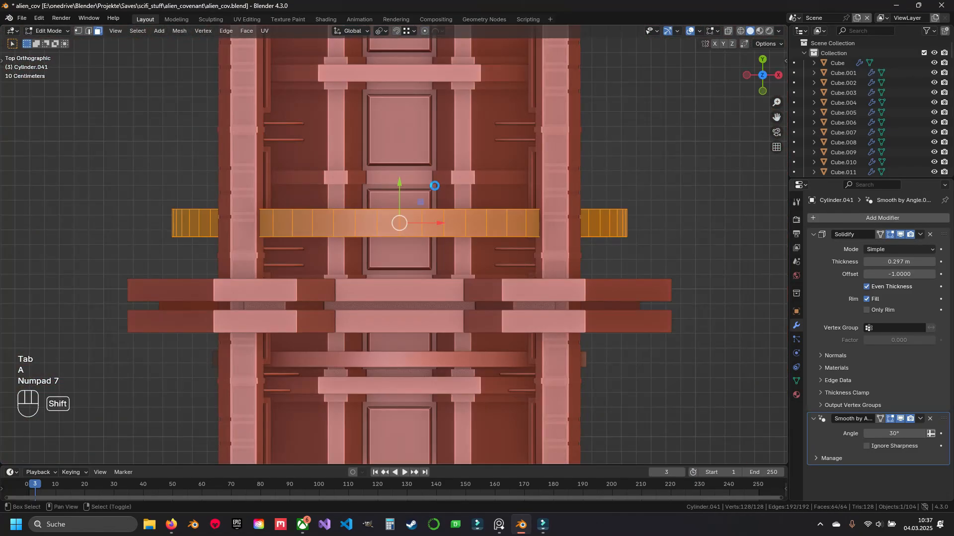
pyautogui.press('Escape')
pyautogui.keyDown('shift'); pyautogui.moveTo(406, 186); pyautogui.dragTo(410, 237, button='middle'); pyautogui.keyUp('shift')
pyautogui.moveTo(405, 248); pyautogui.dragTo(409, 171)
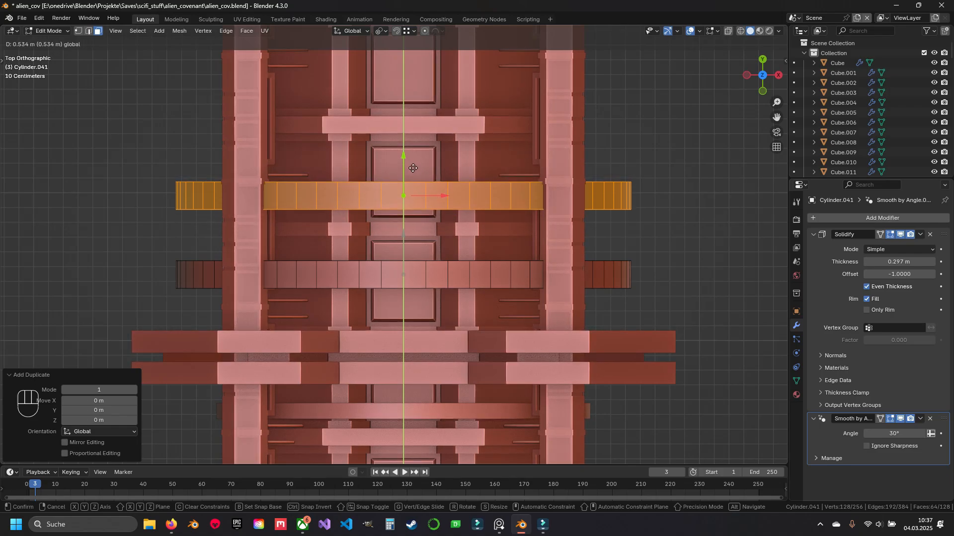
# - Select the linked geometry of the ring nearer the double frame and move it about -0.048 m along Y
pyautogui.moveTo(429, 174); pyautogui.dragTo(404, 184, button='middle')
pyautogui.click(406, 192)
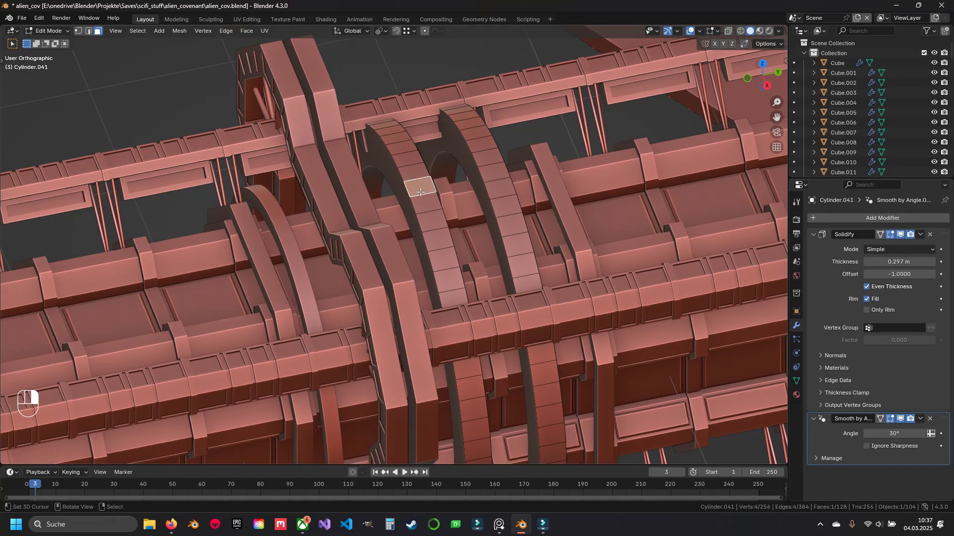
pyautogui.hotkey('ctrl', 'l')
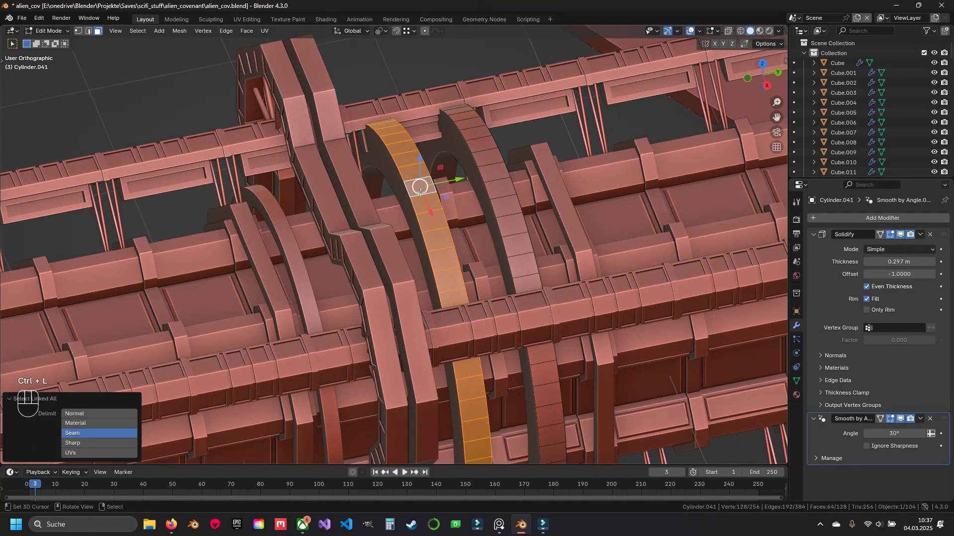
pyautogui.click(450, 181)
pyautogui.moveTo(450, 181); pyautogui.dragTo(469, 123, button='middle')
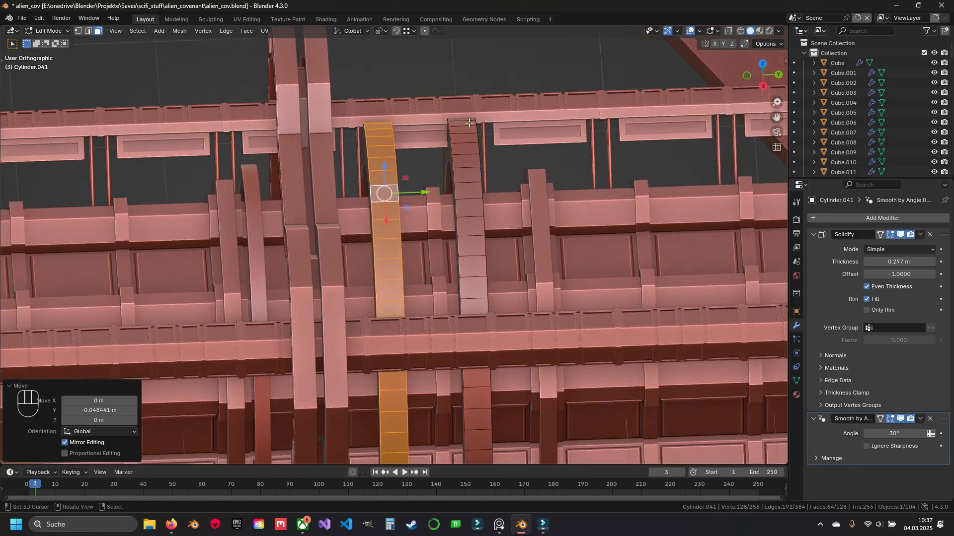
# - Deselect the moved ring's geometry and save the file
pyautogui.moveTo(438, 168); pyautogui.dragTo(403, 272, button='middle')
pyautogui.scroll(2, 417, 200)
pyautogui.press('a')
pyautogui.hotkey('ctrl', 's')
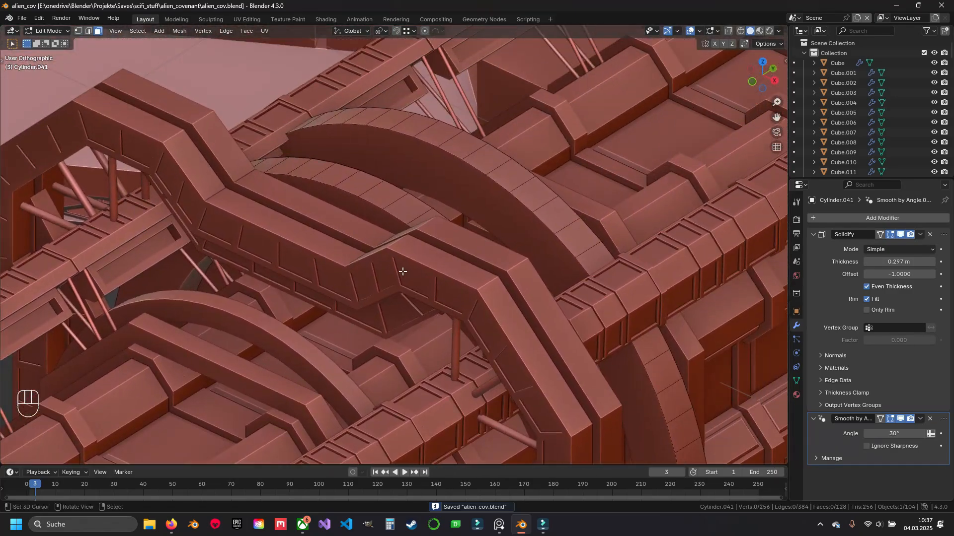
# - Temporarily hide the double frame to inspect both rings on the spine, restore all hidden parts, deselect and save
pyautogui.press('Tab')
pyautogui.press('h')
pyautogui.click(400, 295)
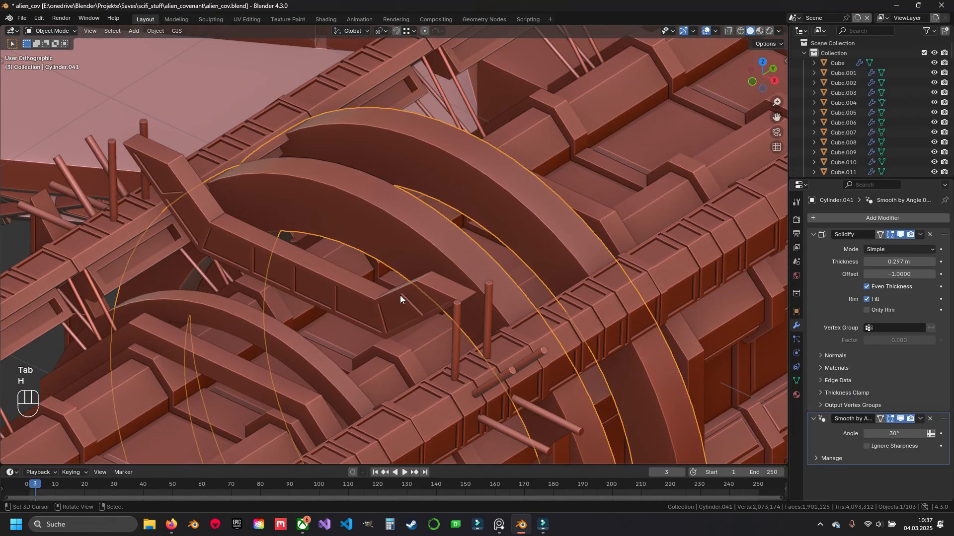
pyautogui.click(400, 296)
pyautogui.press('h')
pyautogui.rightClick(416, 232)
pyautogui.moveTo(416, 233); pyautogui.dragTo(376, 202, button='middle')
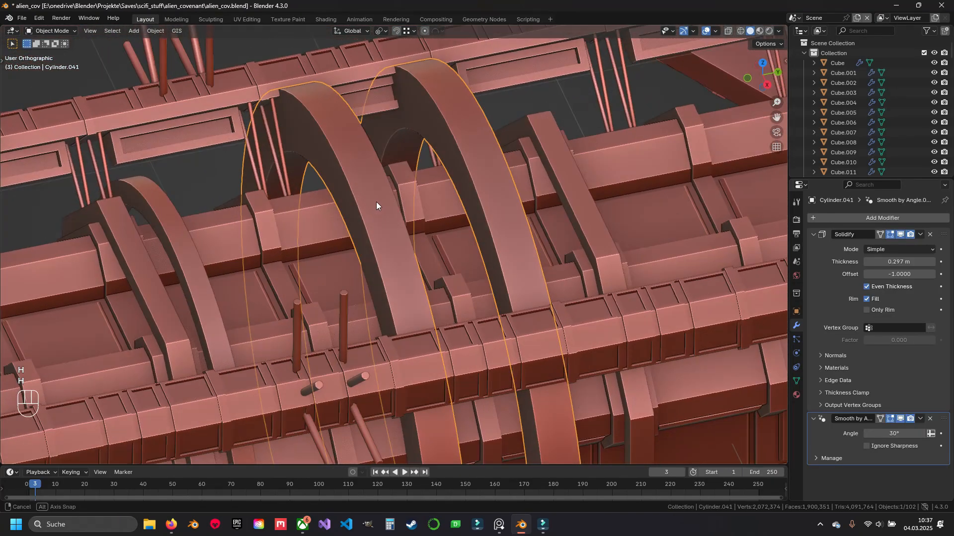
pyautogui.hotkey('alt', 'h')
pyautogui.press('a')
pyautogui.hotkey('ctrl', 's')
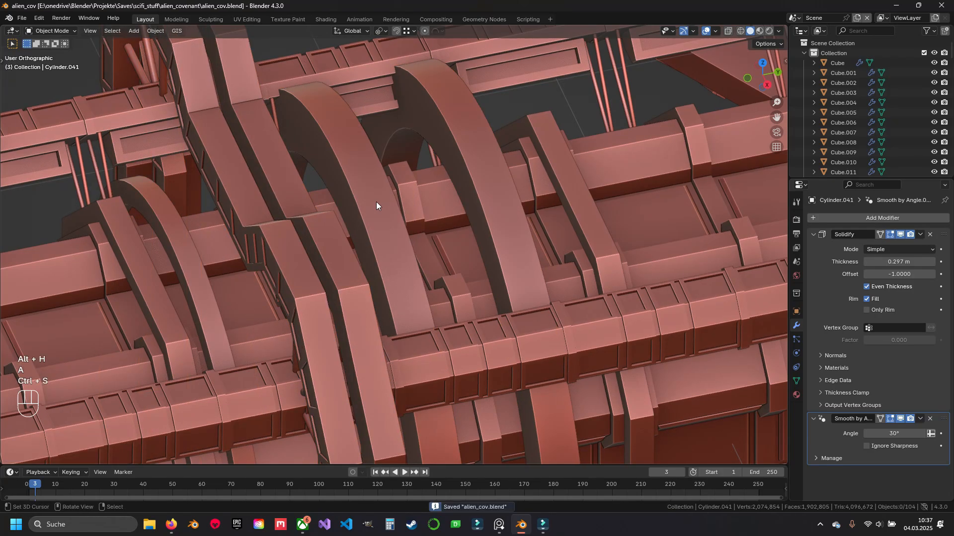
# - Isolate the ring pair in local view, apply its Solidify modifier, open its mesh with nothing selected and save
pyautogui.press('KP_Divide')
pyautogui.moveTo(373, 193); pyautogui.dragTo(373, 228, button='middle')
pyautogui.scroll(4, 383, 243)
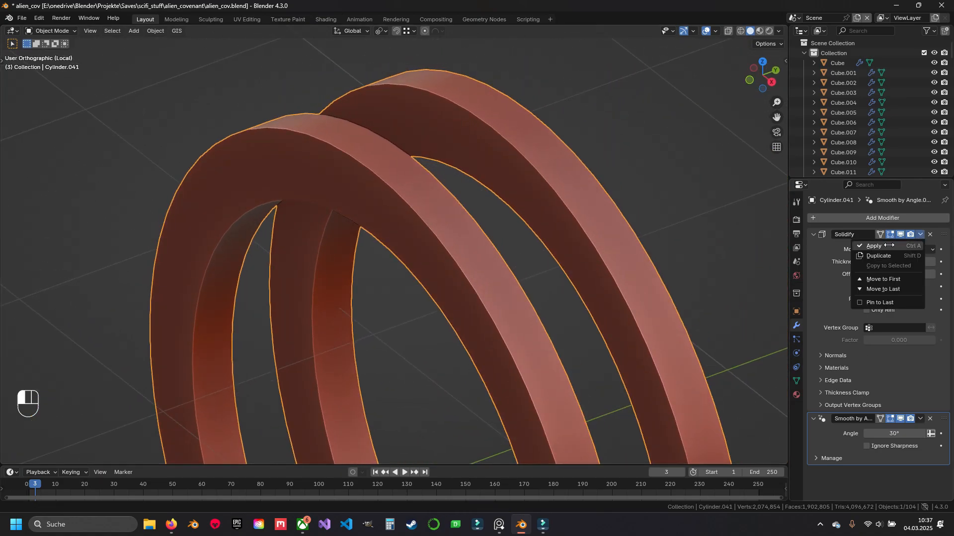
pyautogui.click(874, 246)
pyautogui.moveTo(621, 171); pyautogui.dragTo(438, 184, button='middle')
pyautogui.press('Tab')
pyautogui.press('a')
pyautogui.hotkey('alt', 'a')
pyautogui.hotkey('ctrl', 's')
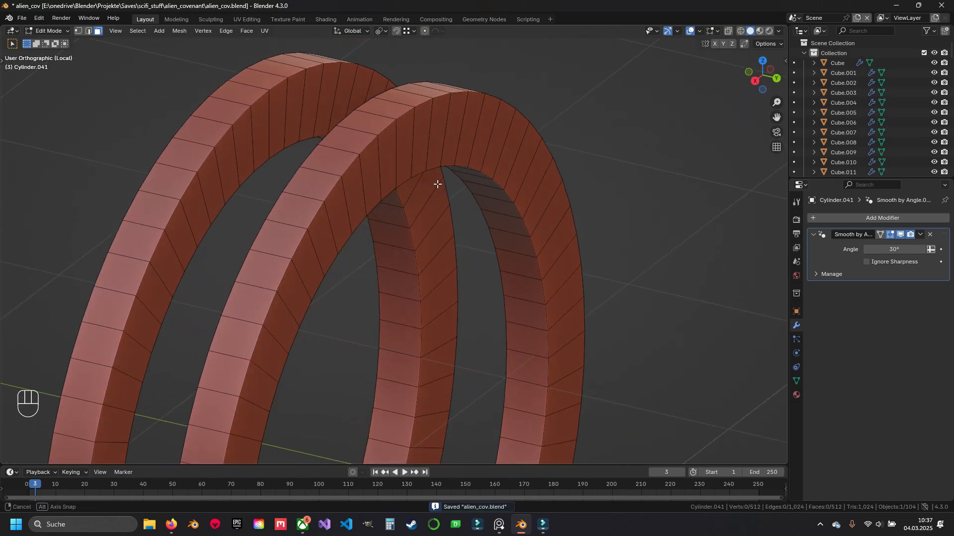
# - Add a centred loop cut around the facing side of each of the two rings
pyautogui.click(302, 132)
pyautogui.rightClick(302, 133)
pyautogui.moveTo(302, 133); pyautogui.dragTo(393, 136, button='middle')
pyautogui.hotkey('ctrl', 'r')
pyautogui.click(482, 130)
pyautogui.rightClick(482, 130)
pyautogui.moveTo(489, 132); pyautogui.dragTo(433, 144, button='middle')
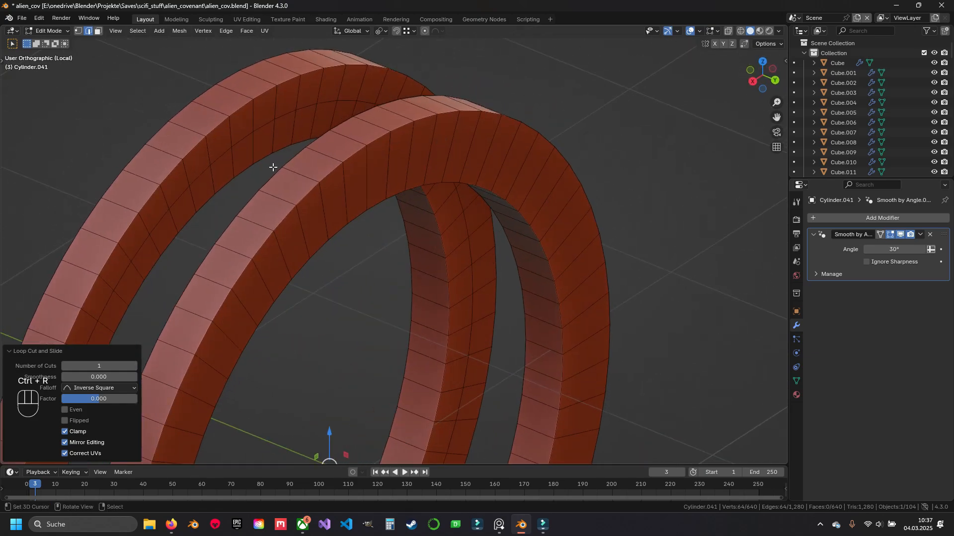
# - Select the inner face loops on the facing sides of both rings and delete the faces
pyautogui.press('3')
pyautogui.keyDown('alt'); pyautogui.click(255, 152); pyautogui.keyUp('alt')
pyautogui.moveTo(256, 151); pyautogui.dragTo(495, 121, button='middle')
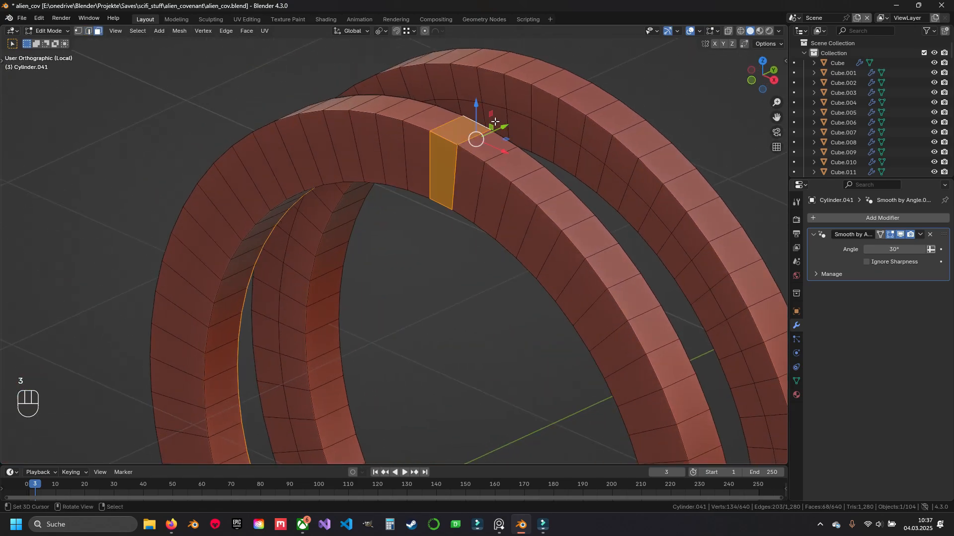
pyautogui.keyDown('alt'); pyautogui.keyDown('shift'); pyautogui.click(534, 132); pyautogui.keyUp('shift'); pyautogui.keyUp('alt')
pyautogui.press('x')
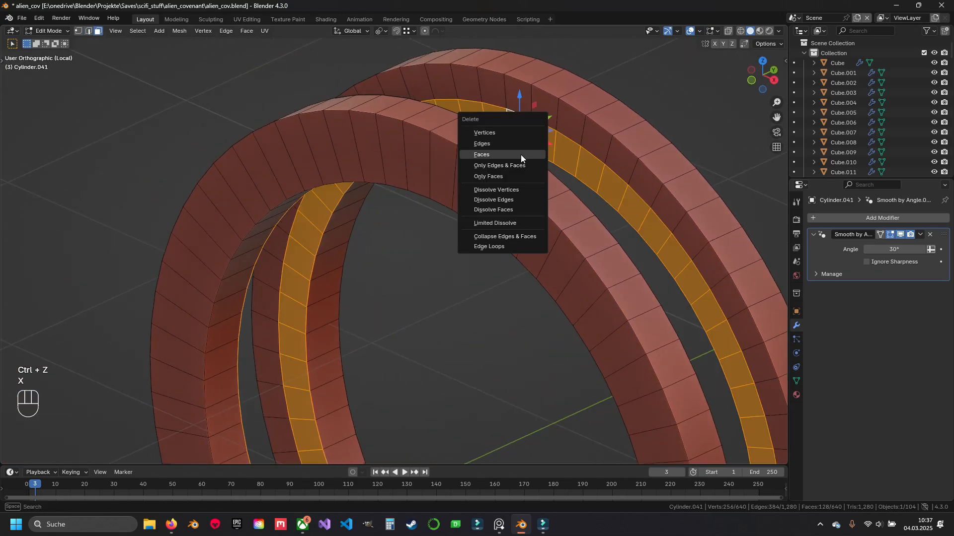
pyautogui.click(521, 154)
# - Bridge the innermost open edge loops of the two rings to form a continuous inner wall
pyautogui.press('2')
pyautogui.moveTo(565, 169); pyautogui.dragTo(356, 198, button='middle')
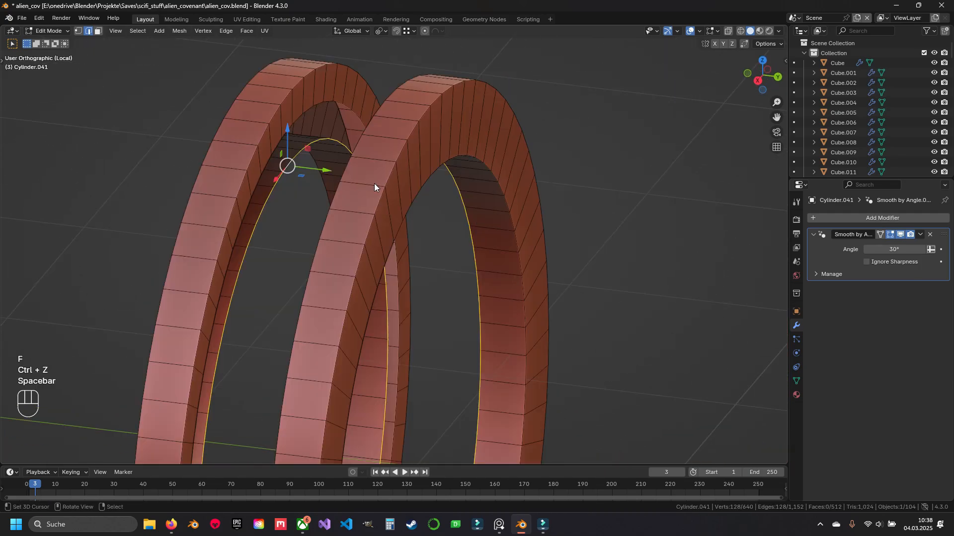
pyautogui.press('space')
pyautogui.write('bri')
pyautogui.press('Return')
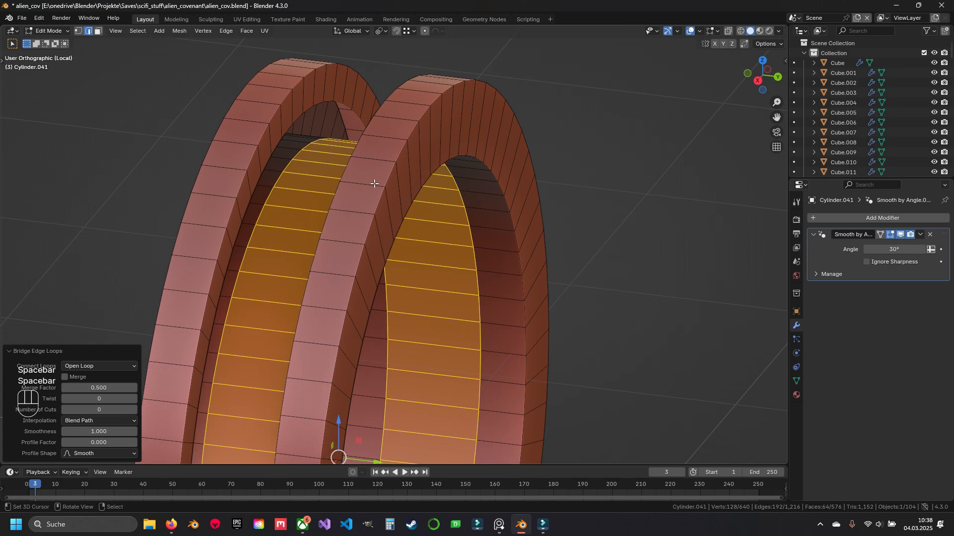
# - Bridge the remaining open edge loops halfway up the facing sides to form the floor of a groove
pyautogui.press('a')
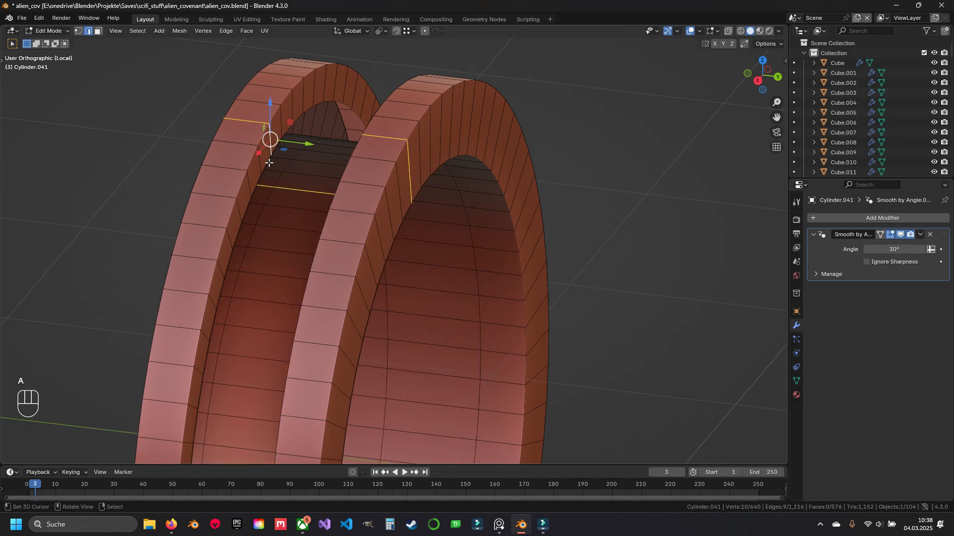
pyautogui.moveTo(268, 164); pyautogui.dragTo(406, 166, button='middle')
pyautogui.keyDown('alt'); pyautogui.keyDown('shift'); pyautogui.click(525, 126); pyautogui.keyUp('shift'); pyautogui.keyUp('alt')
pyautogui.press('space')
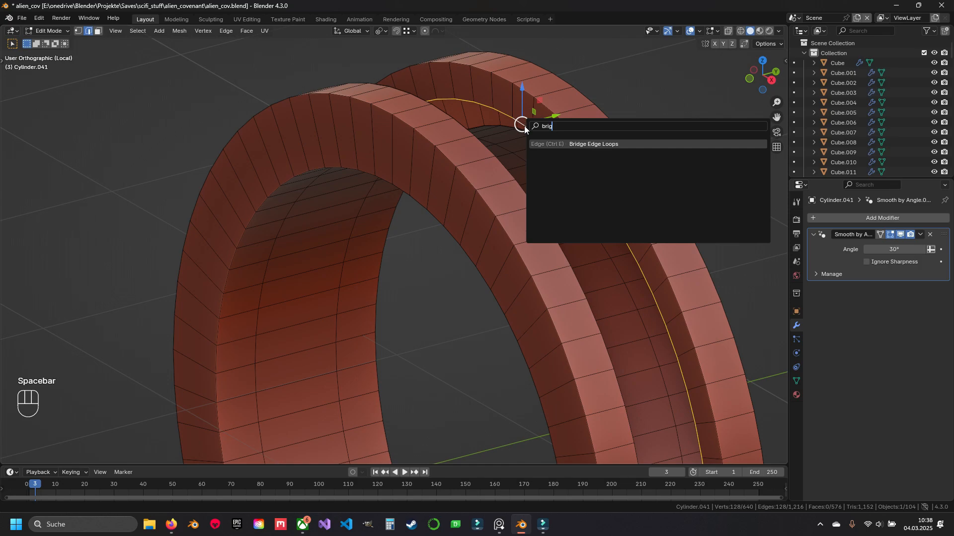
pyautogui.press('Return')
pyautogui.press('a')
# - Bevel the outward-facing outer rim loops of both rings with one segment at 0.131 m width, then deselect and save
pyautogui.moveTo(524, 126); pyautogui.dragTo(413, 134, button='middle')
pyautogui.press('2')
pyautogui.scroll(3, 377, 146)
pyautogui.keyDown('alt'); pyautogui.keyDown('shift'); pyautogui.click(423, 113); pyautogui.keyUp('shift'); pyautogui.keyUp('alt')
pyautogui.scroll(-4, 502, 145)
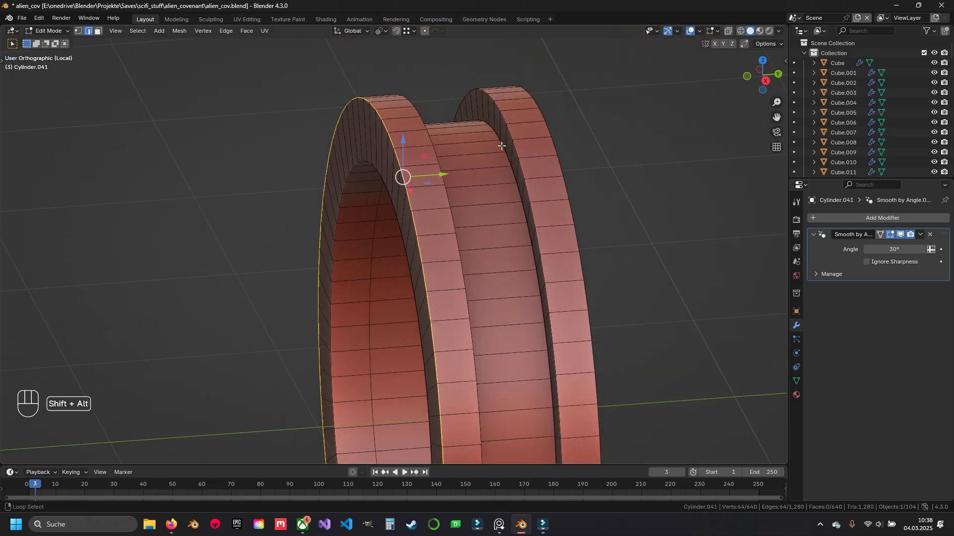
pyautogui.keyDown('alt'); pyautogui.keyDown('shift'); pyautogui.click(558, 167); pyautogui.keyUp('shift'); pyautogui.keyUp('alt')
pyautogui.moveTo(559, 168); pyautogui.dragTo(588, 145, button='middle')
pyautogui.hotkey('ctrl', 'b')
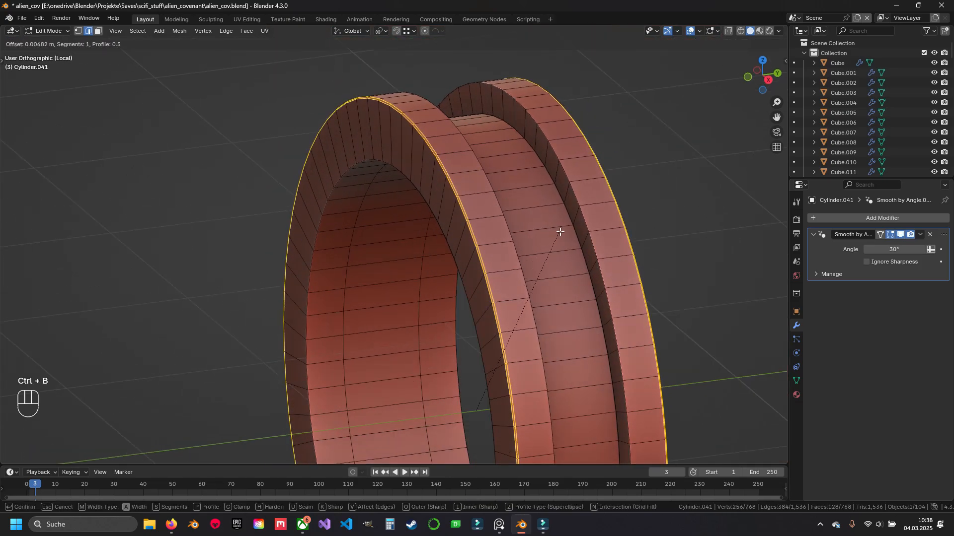
pyautogui.click(581, 211)
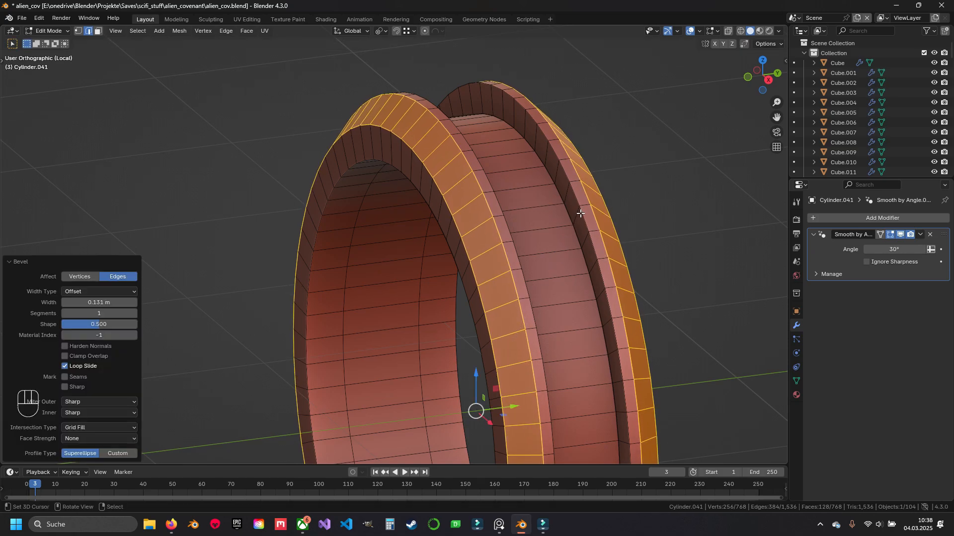
pyautogui.moveTo(582, 211); pyautogui.dragTo(500, 213, button='middle')
pyautogui.press('a')
pyautogui.press('a')
pyautogui.hotkey('ctrl', 's')
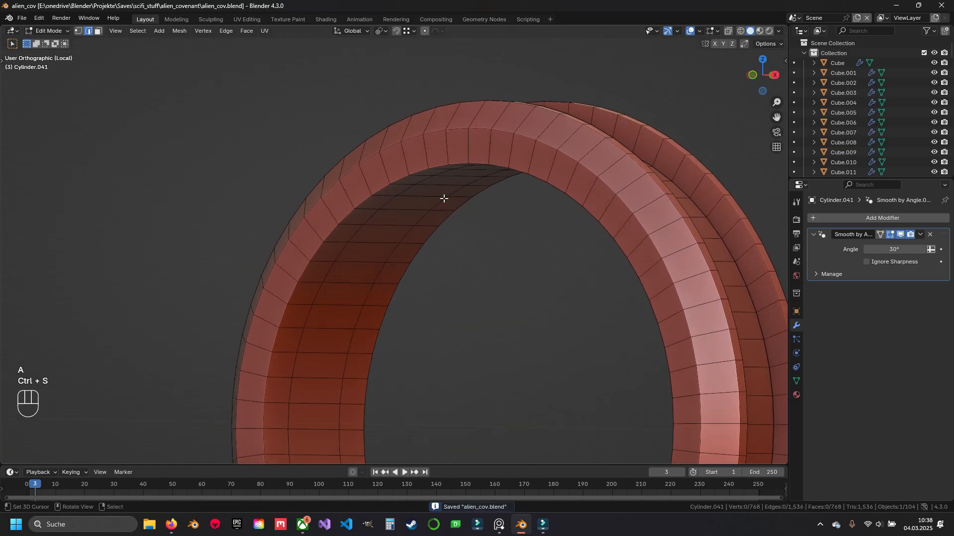
# - Bevel the edge loops around the inner opening on both ends of the joined ring
pyautogui.keyDown('alt'); pyautogui.click(398, 179); pyautogui.keyUp('alt')
pyautogui.moveTo(398, 180)
pyautogui.mouseDown(button='middle')
pyautogui.moveTo(571, 219)
pyautogui.moveTo(422, 166)
pyautogui.moveTo(520, 251)
pyautogui.moveTo(563, 257)
pyautogui.moveTo(549, 243)
pyautogui.moveTo(484, 269)
pyautogui.moveTo(490, 259)
pyautogui.moveTo(432, 269)
pyautogui.mouseUp(button='middle')
pyautogui.keyDown('alt'); pyautogui.keyDown('shift'); pyautogui.click(435, 158); pyautogui.keyUp('shift'); pyautogui.keyUp('alt')
pyautogui.hotkey('ctrl', 'b')
pyautogui.click(594, 249)
pyautogui.press('Tab')
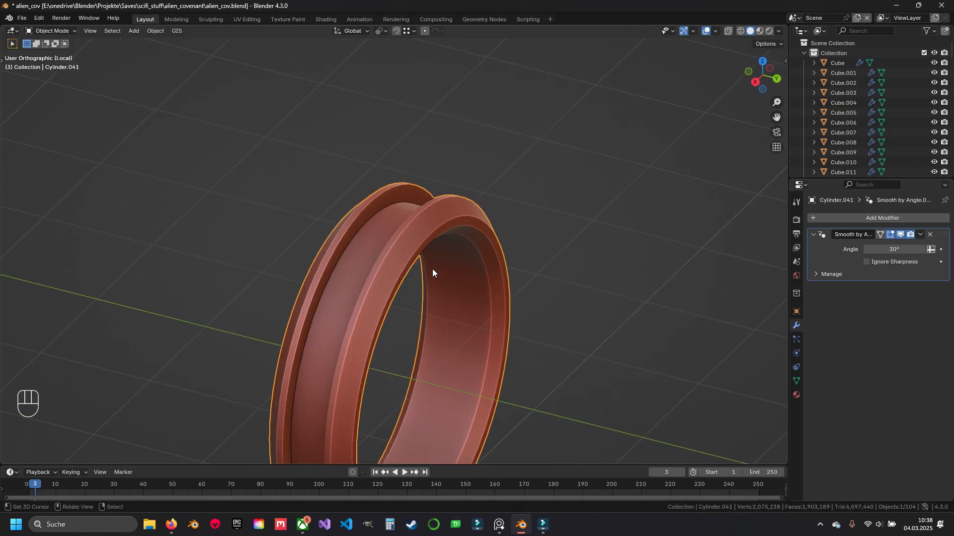
# - Bevel both corner edge loops of the groove floor with 6 segments and a width of about 0.072 m
pyautogui.scroll(4, 430, 248)
pyautogui.press('Tab')
pyautogui.press('a')
pyautogui.keyDown('alt'); pyautogui.click(366, 171); pyautogui.keyUp('alt')
pyautogui.moveTo(367, 170); pyautogui.dragTo(489, 154, button='middle')
pyautogui.keyDown('alt'); pyautogui.keyDown('shift'); pyautogui.click(622, 126); pyautogui.keyUp('shift'); pyautogui.keyUp('alt')
pyautogui.keyDown('shift'); pyautogui.moveTo(622, 126); pyautogui.dragTo(496, 194, button='middle'); pyautogui.keyUp('shift')
pyautogui.hotkey('ctrl', 'b')
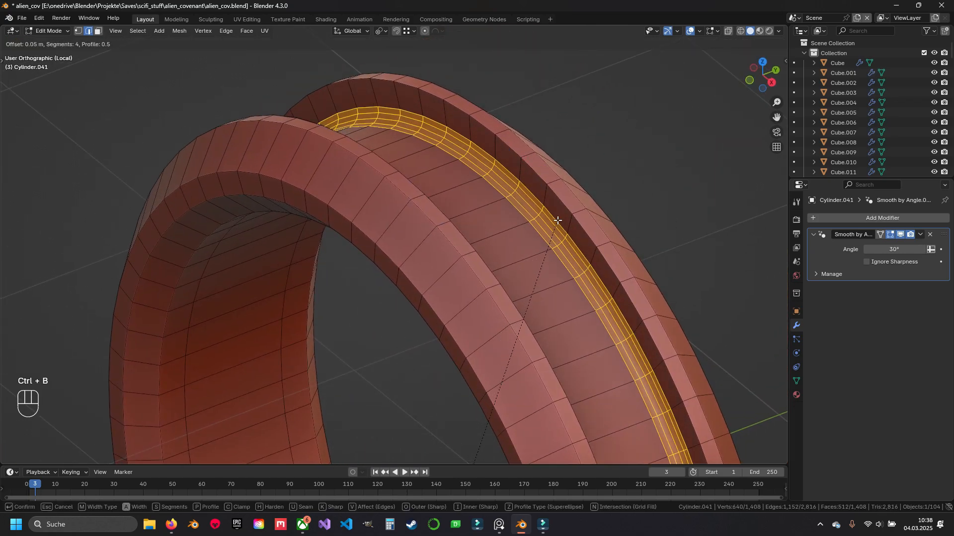
pyautogui.scroll(1, 558, 220)
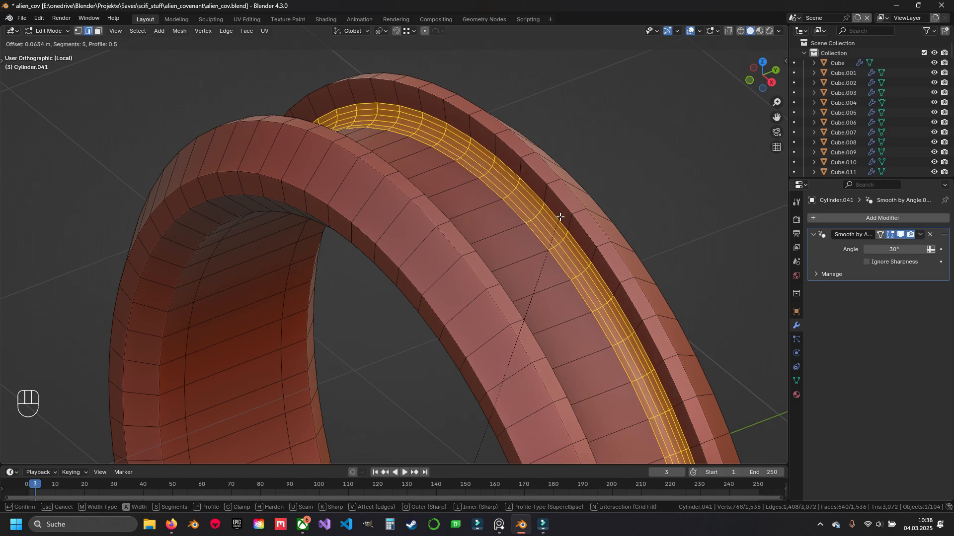
pyautogui.scroll(1, 561, 217)
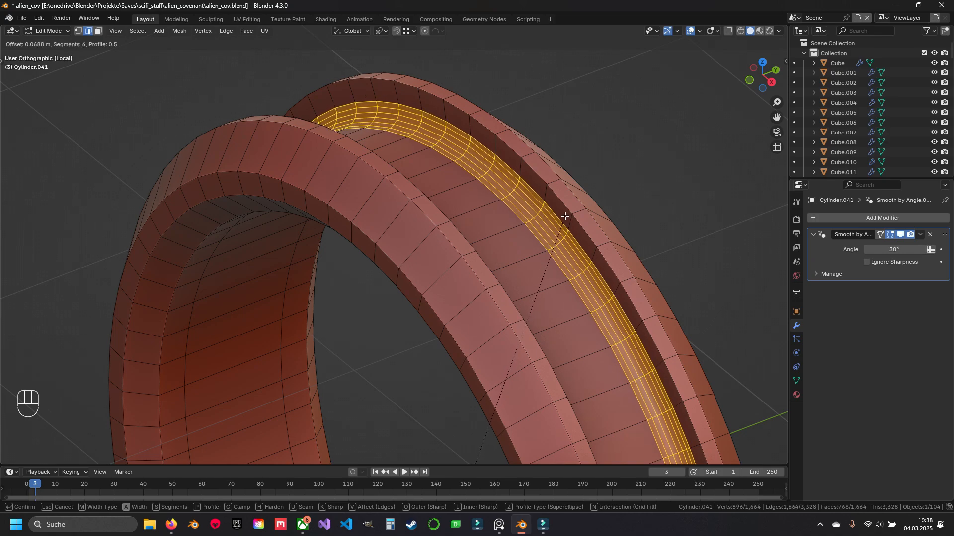
pyautogui.click(565, 216)
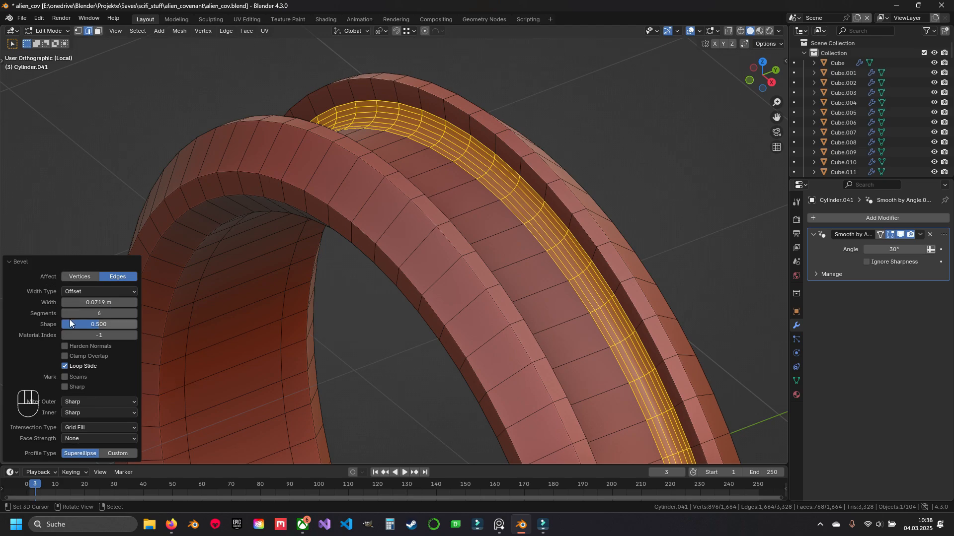
# - Lower the groove bevel's profile shape so the strips bulge outward like tubes, then save the file
pyautogui.moveTo(100, 325); pyautogui.dragTo(77, 324)
pyautogui.press('Tab')
pyautogui.moveTo(568, 314); pyautogui.dragTo(302, 229, button='middle')
pyautogui.keyDown('shift'); pyautogui.moveTo(345, 205); pyautogui.dragTo(397, 254, button='middle'); pyautogui.keyUp('shift')
pyautogui.scroll(2, 377, 210)
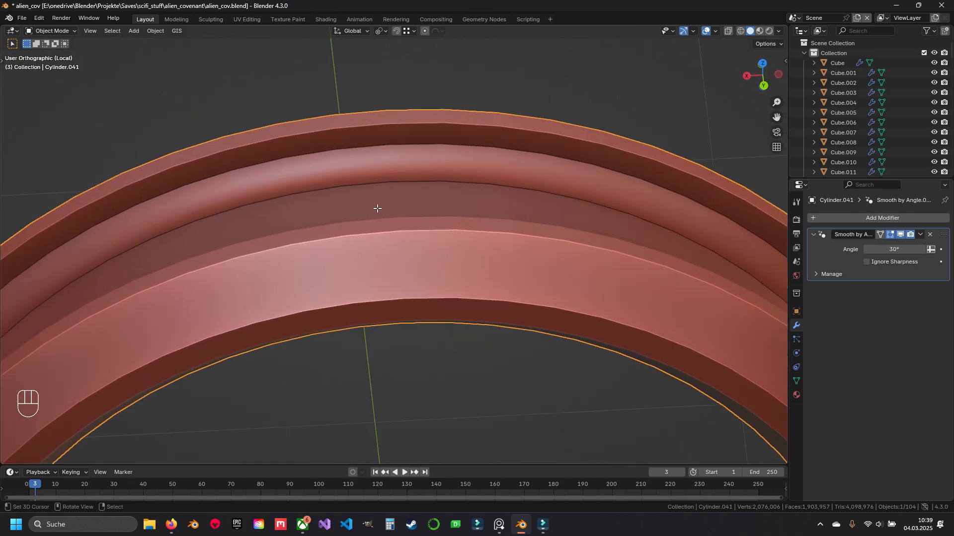
pyautogui.press('Tab')
pyautogui.press('a')
pyautogui.moveTo(375, 210); pyautogui.dragTo(564, 106, button='middle')
pyautogui.hotkey('ctrl', 's')
# - Select the ring's inner wall face loop, snap the 3D cursor to the selection and save
pyautogui.press('a')
pyautogui.scroll(-6, 348, 208)
pyautogui.press('3')
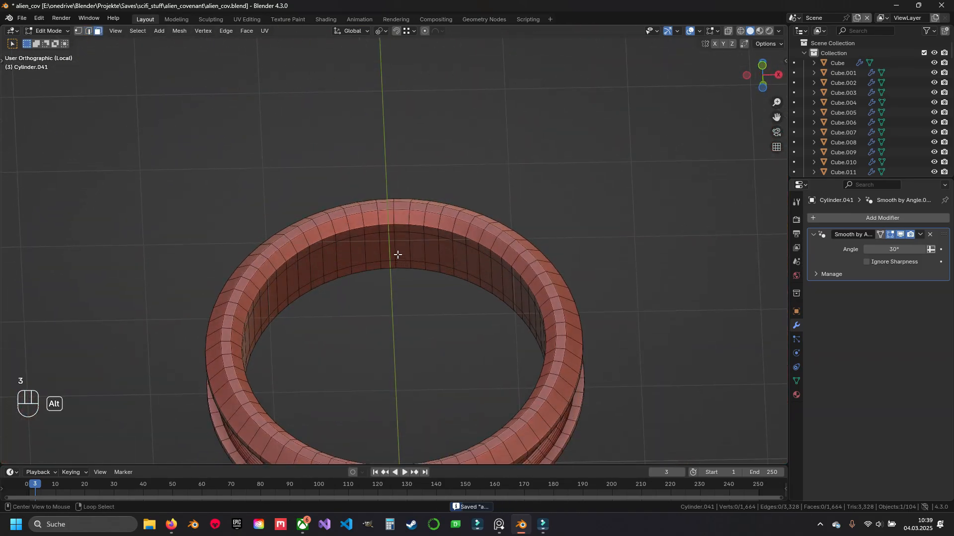
pyautogui.keyDown('alt'); pyautogui.rightClick(399, 253); pyautogui.keyUp('alt')
pyautogui.moveTo(469, 166); pyautogui.dragTo(448, 107, button='middle')
pyautogui.hotkey('shift', 's')
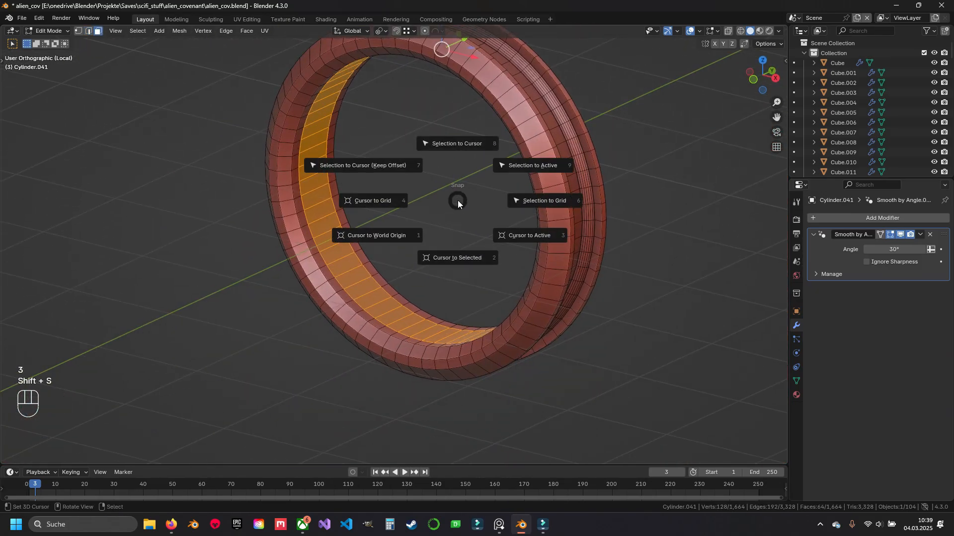
pyautogui.click(445, 257)
pyautogui.moveTo(446, 257); pyautogui.dragTo(467, 226, button='middle')
pyautogui.hotkey('ctrl', 's')
# - Add a cube at the ring's centre inside the same mesh and scale it to 0.113
pyautogui.press('KP_1')
pyautogui.press('Tab')
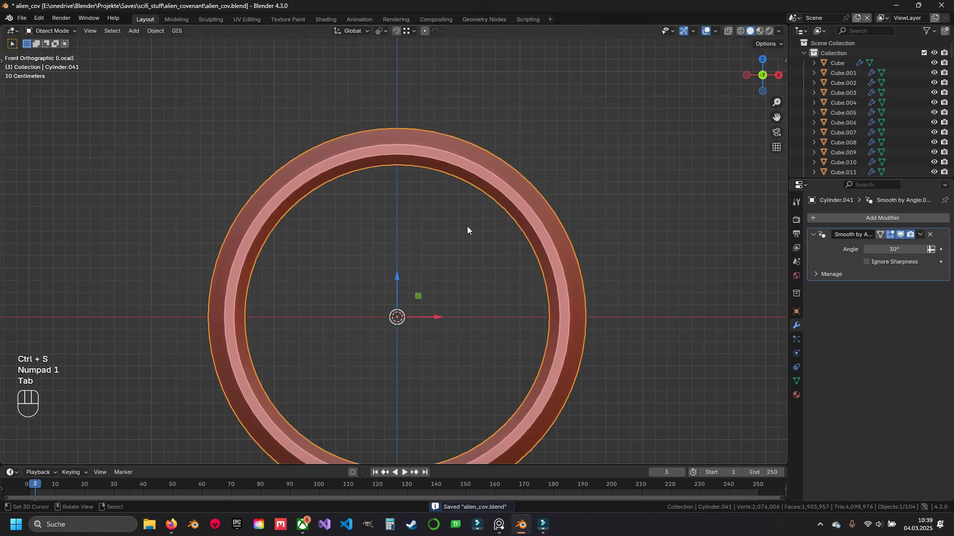
pyautogui.press('Tab')
pyautogui.hotkey('shift', 'a')
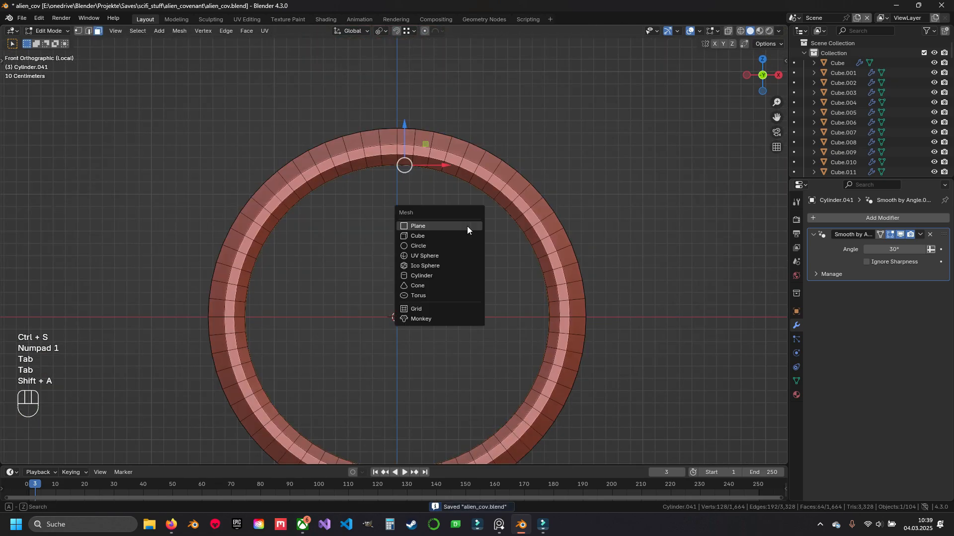
pyautogui.click(436, 237)
pyautogui.press('s')
pyautogui.click(400, 301)
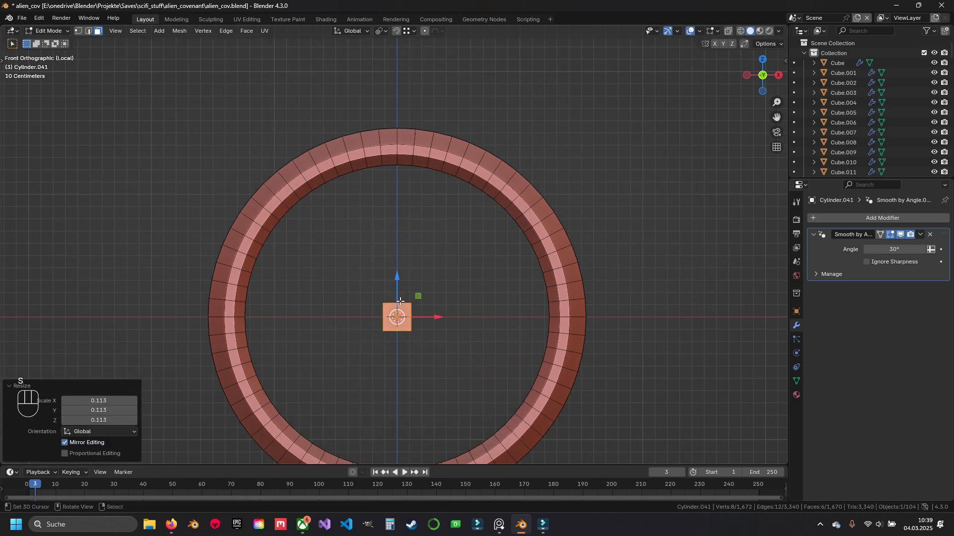
# - Move the cube up about 1.78 m along Z above the ring and scale it to 0.230 along X
pyautogui.moveTo(399, 294); pyautogui.dragTo(407, 77)
pyautogui.keyDown('shift'); pyautogui.moveTo(409, 81); pyautogui.dragTo(384, 203, button='middle'); pyautogui.keyUp('shift')
pyautogui.scroll(3, 386, 214)
pyautogui.press('s')
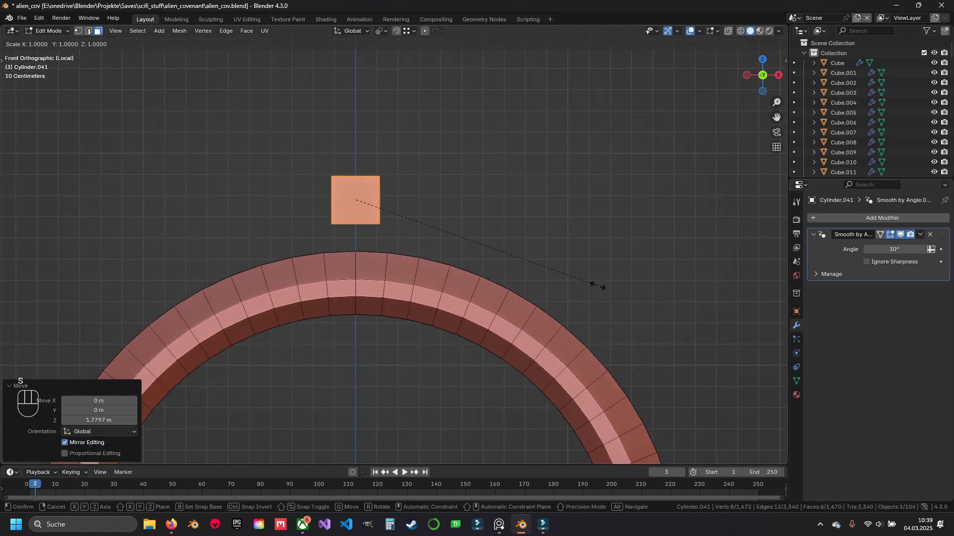
pyautogui.press('x')
pyautogui.click(408, 227)
# - Lower the thin block into the top of the groove and fit it against the tube-like strip along one flange
pyautogui.moveTo(439, 223); pyautogui.dragTo(506, 151, button='middle')
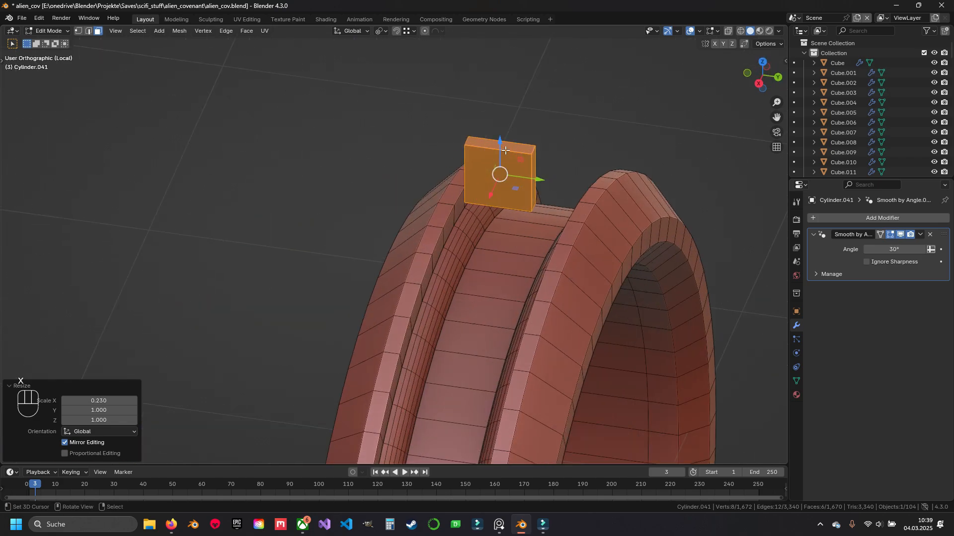
pyautogui.moveTo(505, 150); pyautogui.dragTo(516, 281)
pyautogui.scroll(5, 516, 279)
pyautogui.keyDown('shift'); pyautogui.moveTo(515, 278); pyautogui.dragTo(417, 236, button='middle'); pyautogui.keyUp('shift')
pyautogui.moveTo(546, 288); pyautogui.dragTo(542, 287)
pyautogui.moveTo(502, 250); pyautogui.dragTo(502, 263)
# - Lower the block's upper edge facing the groove's middle about 0.067 m along Z to form a wedge, then save
pyautogui.press('2')
pyautogui.rightClick(585, 234)
pyautogui.moveTo(584, 212); pyautogui.dragTo(580, 258)
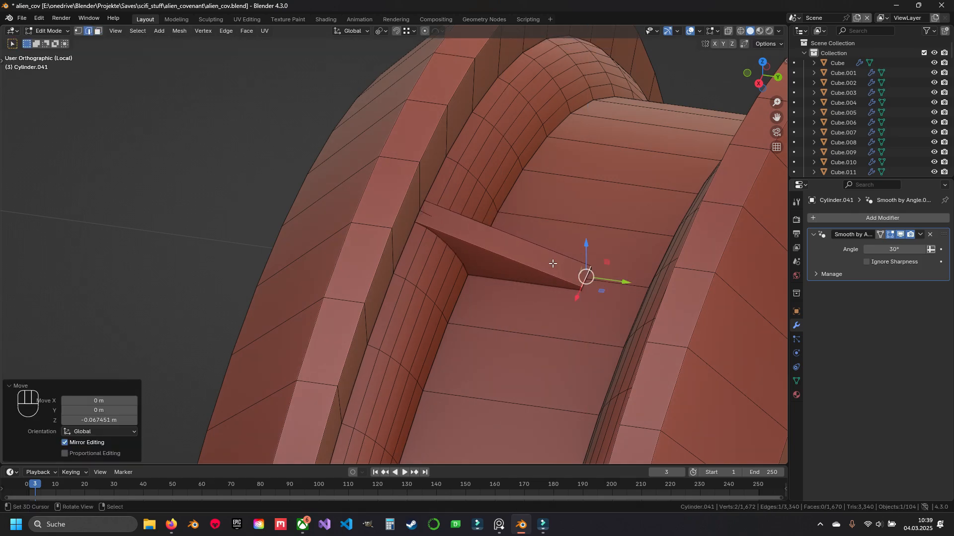
pyautogui.press('a')
pyautogui.press('Tab')
pyautogui.hotkey('ctrl', 's')
# - In front wireframe view, select the wedge's bottom vertices and raise them from the ring's inner wall to above the groove floor
pyautogui.press('Tab')
pyautogui.hotkey('ctrl', 'l')
pyautogui.press('Tab')
pyautogui.moveTo(516, 258); pyautogui.dragTo(459, 281, button='middle')
pyautogui.scroll(-6, 459, 281)
pyautogui.press('Tab')
pyautogui.hotkey('ctrl', 'l')
pyautogui.press('KP_1')
pyautogui.press('z')
pyautogui.press('1')
pyautogui.scroll(10, 431, 278)
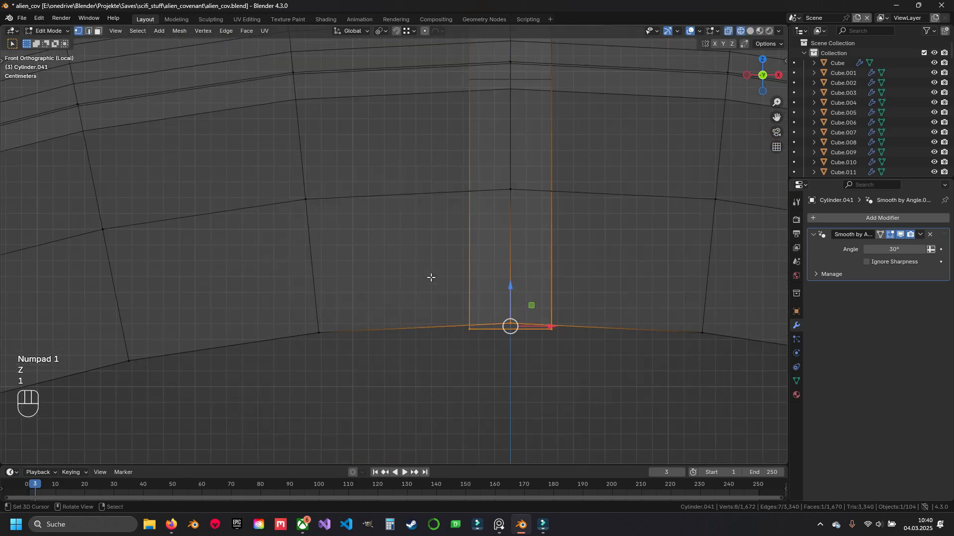
pyautogui.moveTo(512, 297); pyautogui.dragTo(519, 119)
# - Select the wedge's entire linked geometry and save the file
pyautogui.scroll(-8, 519, 120)
pyautogui.hotkey('ctrl', 'l')
pyautogui.hotkey('ctrl', 's')
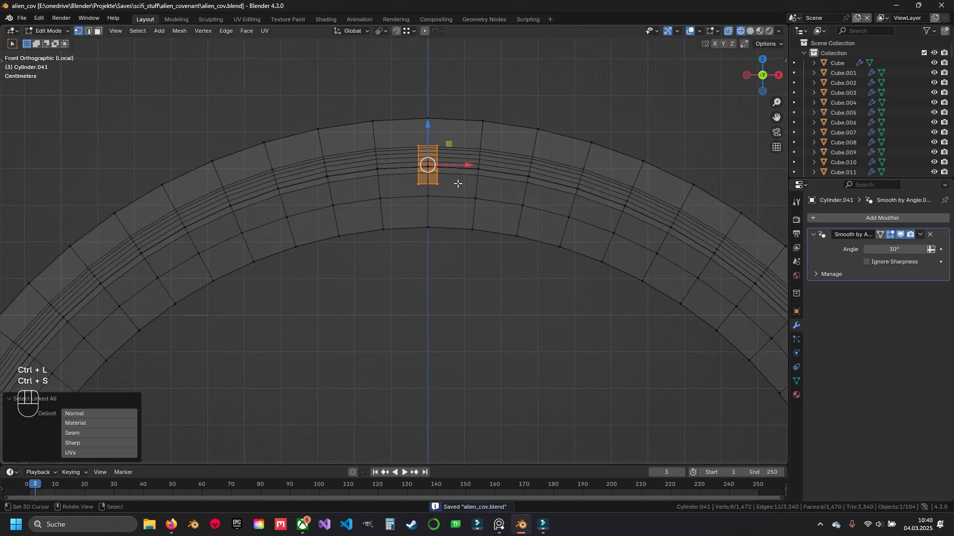
pyautogui.scroll(2, 438, 177)
pyautogui.keyDown('shift'); pyautogui.moveTo(450, 158); pyautogui.dragTo(432, 239, button='middle'); pyautogui.keyUp('shift')
pyautogui.scroll(-7, 430, 252)
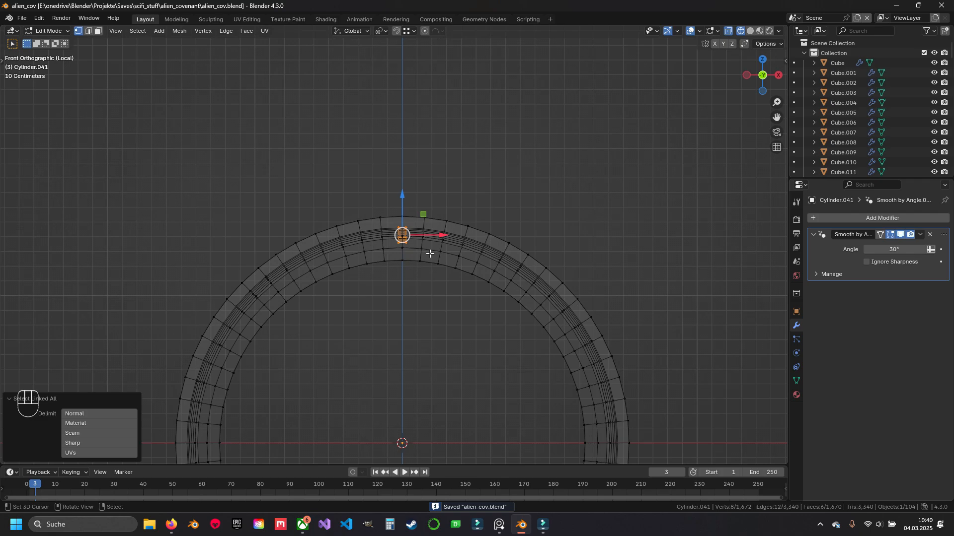
pyautogui.keyDown('shift'); pyautogui.moveTo(422, 326); pyautogui.dragTo(434, 213, button='middle'); pyautogui.keyUp('shift')
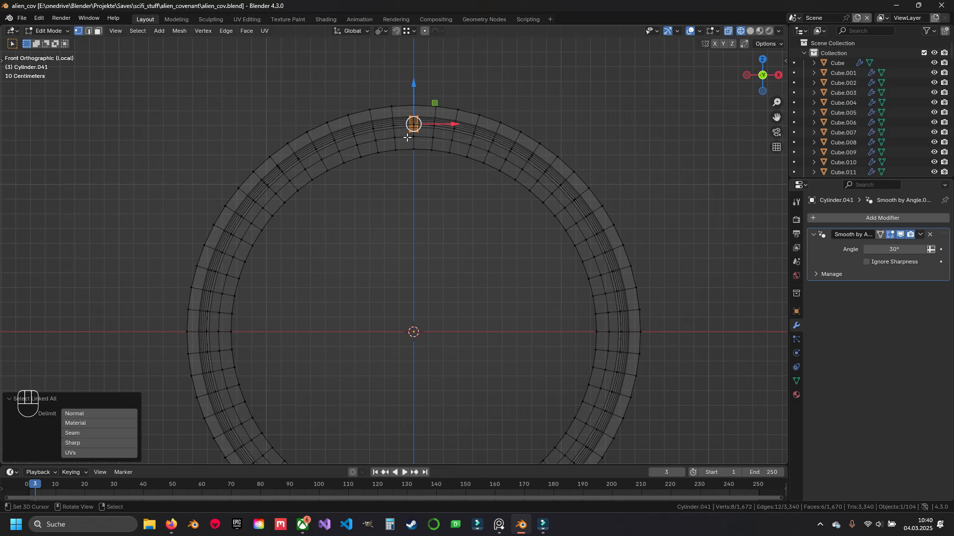
# - Set the pivot point to the 3D Cursor, rotate the wedge 1.71° around the ring's centre in front view, and save
pyautogui.click(380, 31)
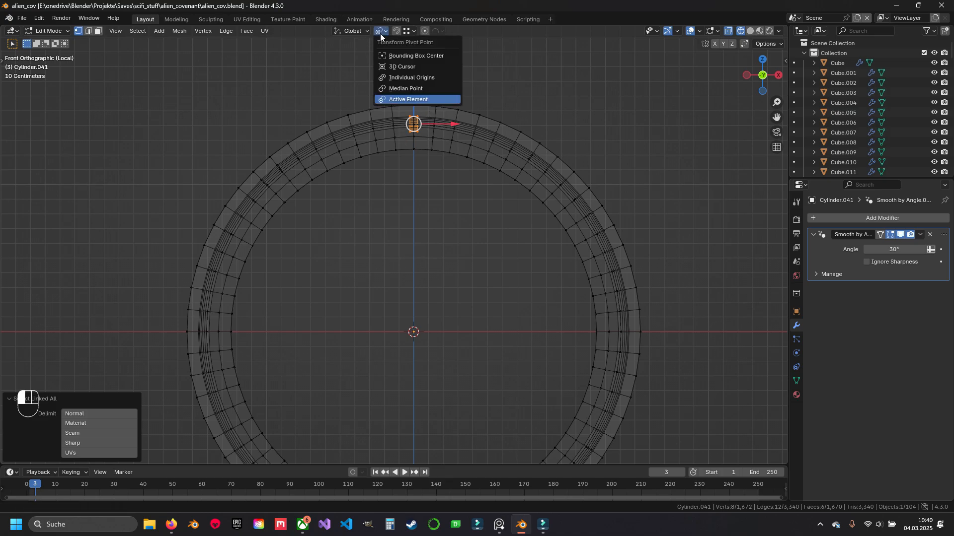
pyautogui.click(399, 65)
pyautogui.scroll(5, 399, 65)
pyautogui.press('r')
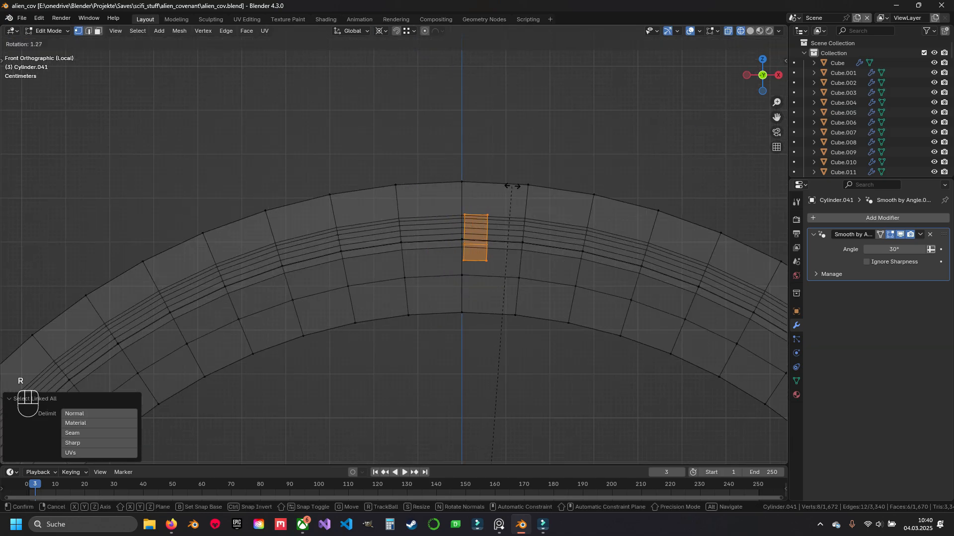
pyautogui.click(516, 189)
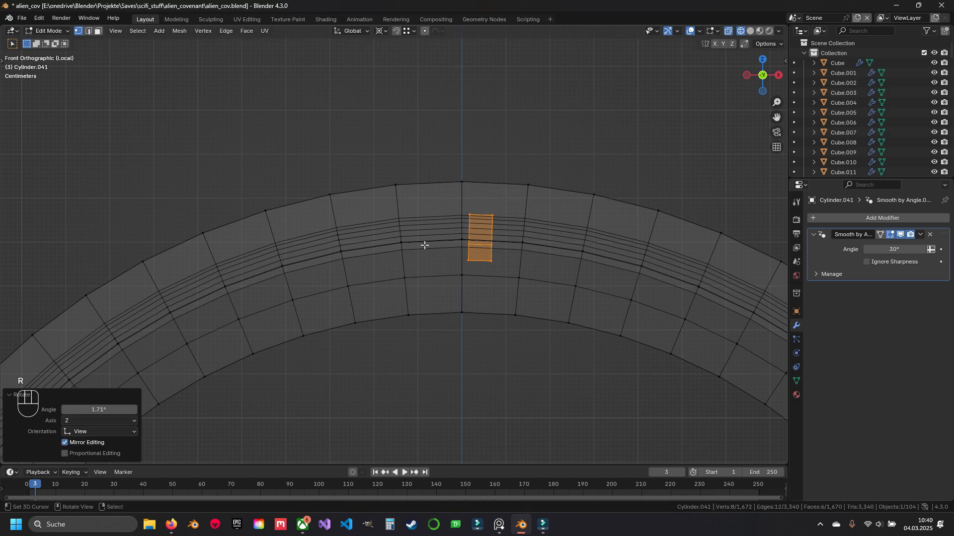
pyautogui.keyDown('shift'); pyautogui.moveTo(449, 228); pyautogui.dragTo(437, 213, button='middle'); pyautogui.keyUp('shift')
pyautogui.hotkey('ctrl', 's')
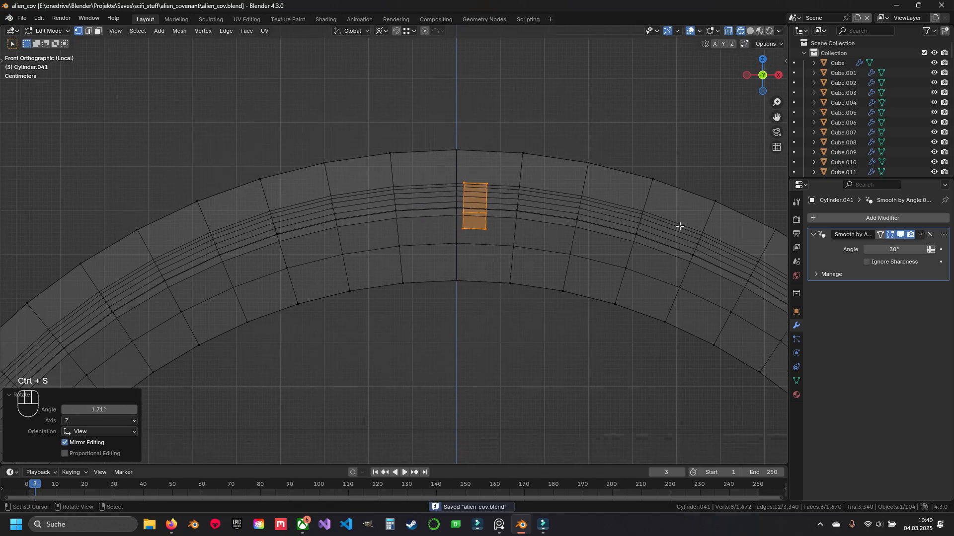
# - Add a Mirror modifier on the X axis so the wedge gets a counterpart across the ring's centre line, and save
pyautogui.click(822, 217)
pyautogui.moveTo(781, 255)
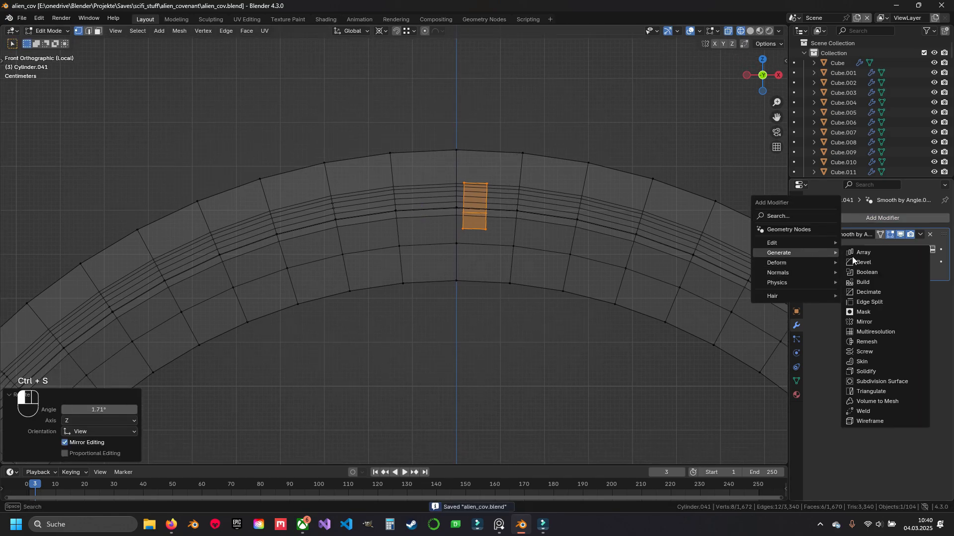
pyautogui.click(869, 323)
pyautogui.scroll(-3, 450, 193)
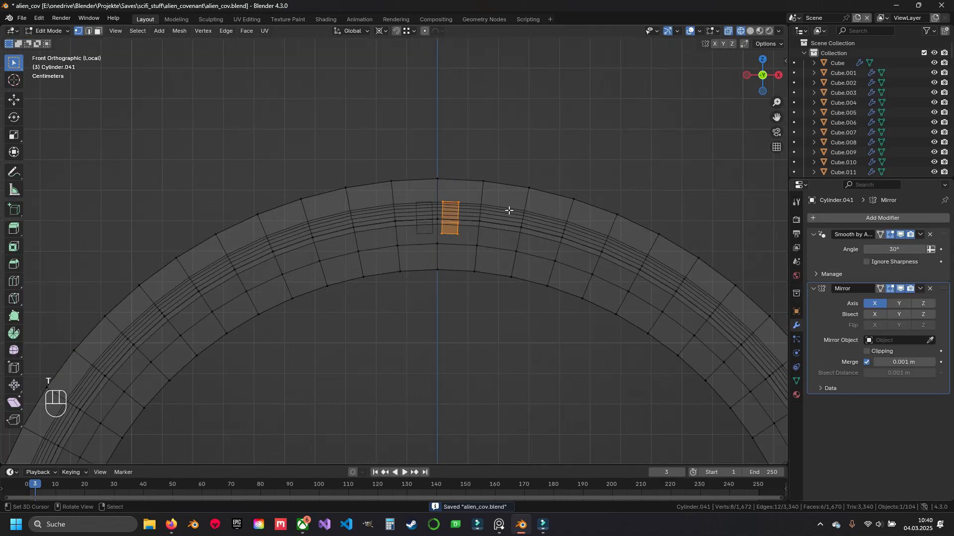
pyautogui.hotkey('shift', 'z')
pyautogui.moveTo(500, 203)
pyautogui.mouseDown(button='middle')
pyautogui.moveTo(230, 271)
pyautogui.moveTo(322, 231)
pyautogui.moveTo(341, 230)
pyautogui.moveTo(362, 249)
pyautogui.mouseUp(button='middle')
pyautogui.press('Tab')
pyautogui.press('a')
pyautogui.hotkey('ctrl', 's')
# - Separate the selected wedge into its own object and remove the Mirror modifier from the ring
pyautogui.press('Tab')
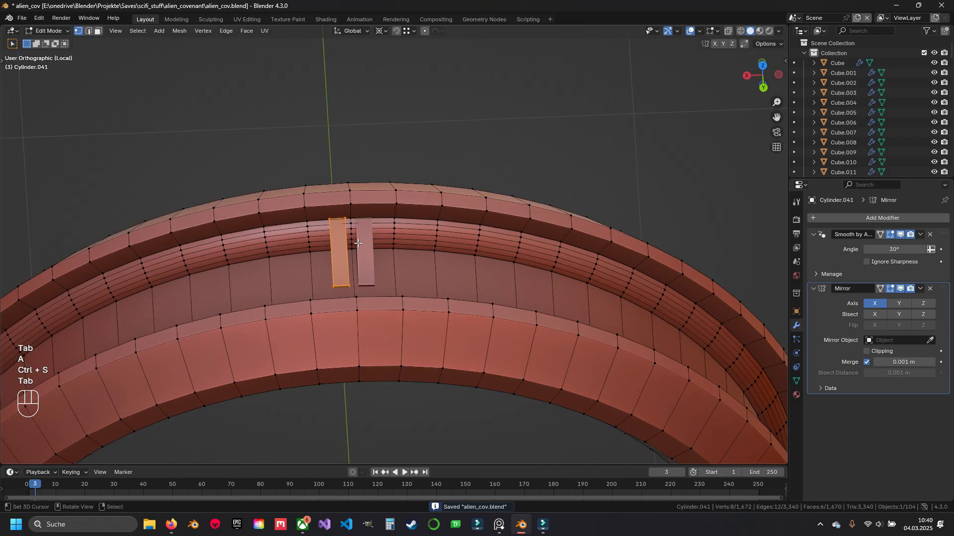
pyautogui.press('p')
pyautogui.click(329, 248)
pyautogui.press('Tab')
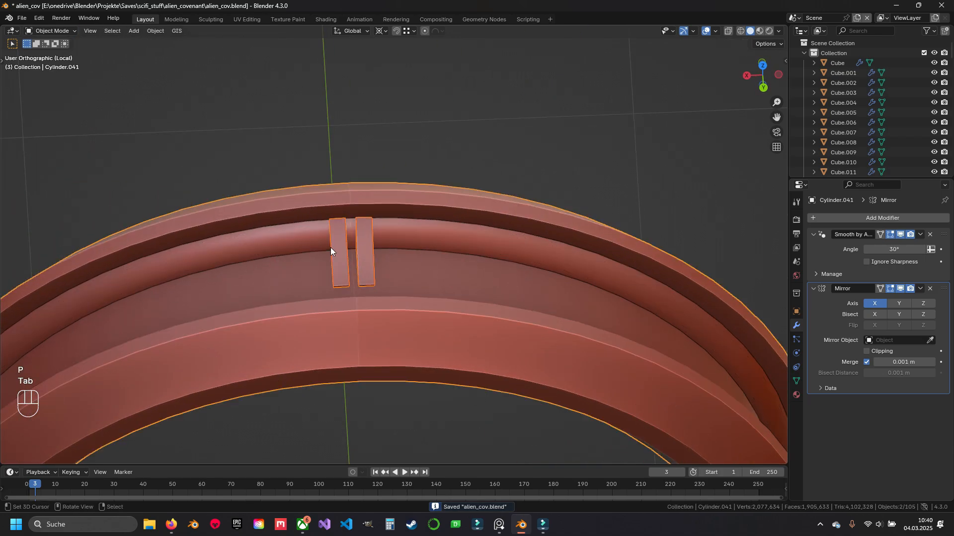
pyautogui.click(930, 288)
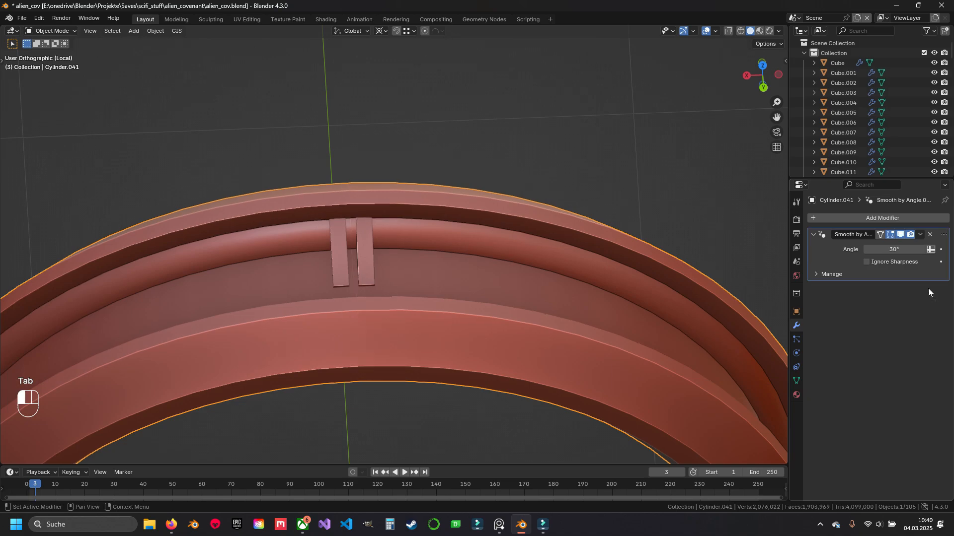
# - Select the separated wedge object, save the file, and apply its Mirror modifier
pyautogui.click(345, 243)
pyautogui.press('Tab')
pyautogui.moveTo(345, 240); pyautogui.dragTo(313, 256, button='middle')
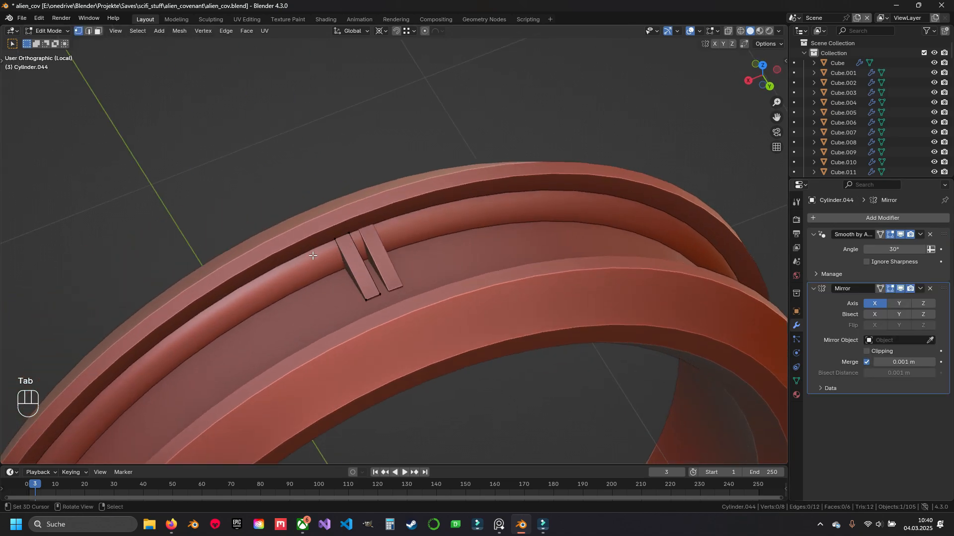
pyautogui.press('Tab')
pyautogui.hotkey('ctrl', 's')
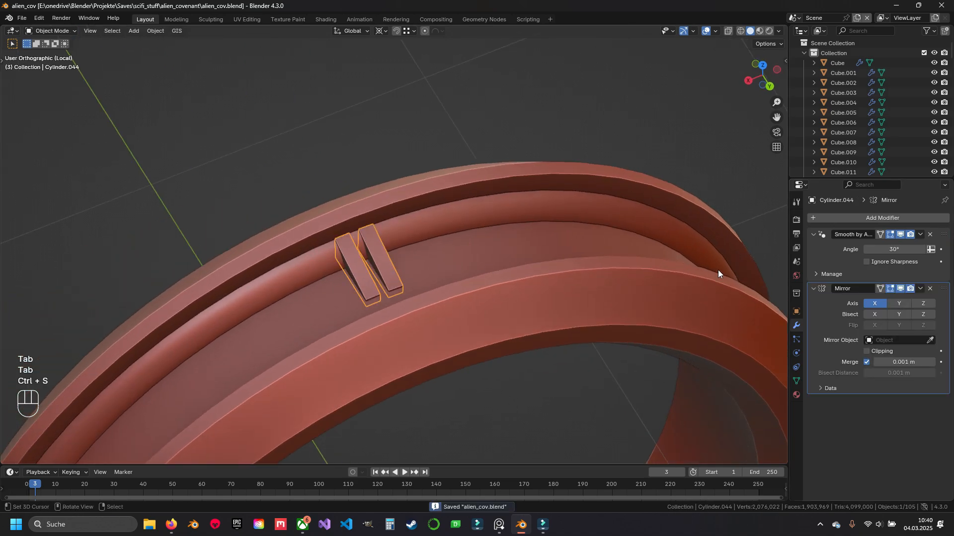
pyautogui.click(920, 289)
pyautogui.click(879, 300)
# - Select all geometry of both wedges in Edit Mode, show it in front wireframe view, and save
pyautogui.press('Tab')
pyautogui.press('a')
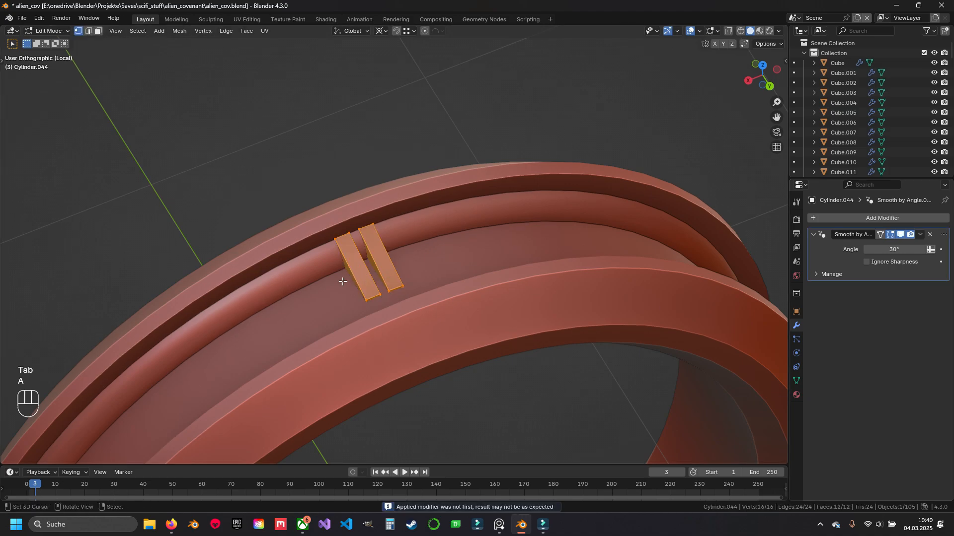
pyautogui.press('KP_1')
pyautogui.hotkey('shift', 'z')
pyautogui.keyDown('shift'); pyautogui.moveTo(402, 274); pyautogui.dragTo(415, 184, button='middle'); pyautogui.keyUp('shift')
pyautogui.scroll(2, 414, 210)
pyautogui.hotkey('ctrl', 's')
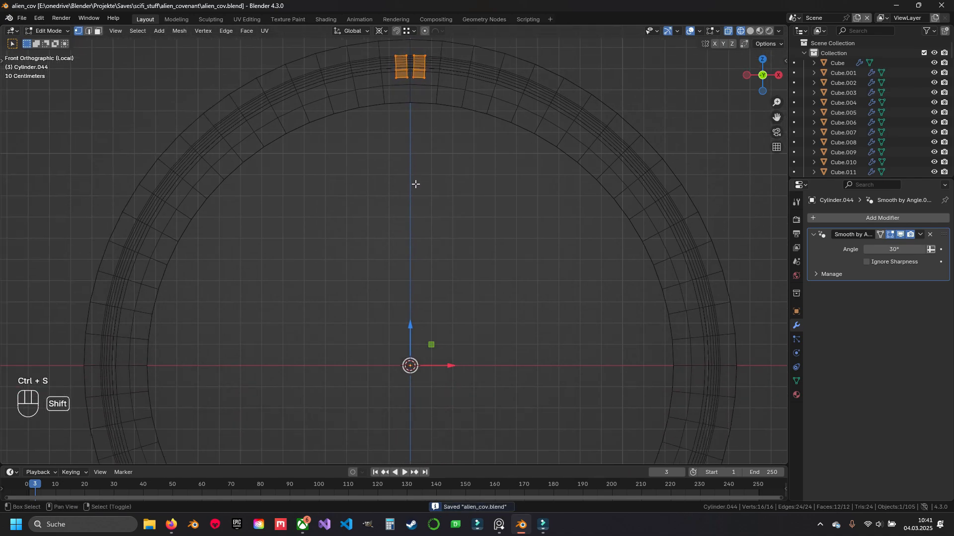
# - Add an Array modifier to the wedge pair
pyautogui.click(853, 221)
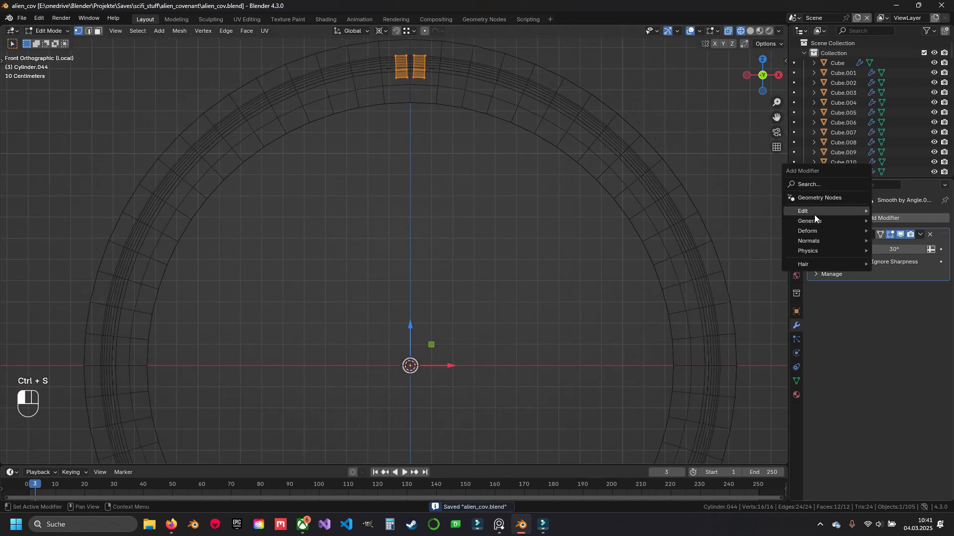
pyautogui.moveTo(827, 220)
pyautogui.click(716, 220)
pyautogui.keyDown('shift'); pyautogui.moveTo(420, 155); pyautogui.dragTo(418, 247, button='middle'); pyautogui.keyUp('shift')
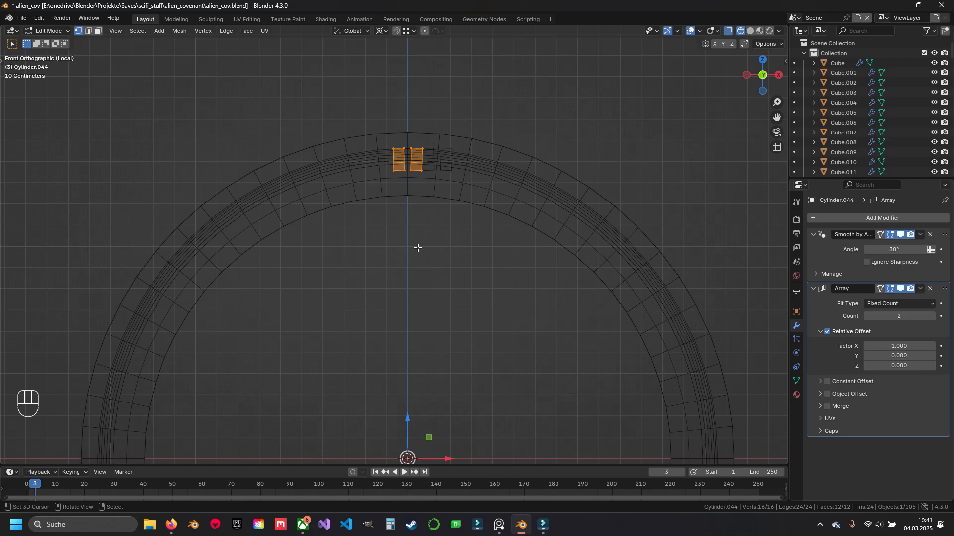
pyautogui.keyDown('shift'); pyautogui.moveTo(407, 161); pyautogui.dragTo(417, 135, button='middle'); pyautogui.keyUp('shift')
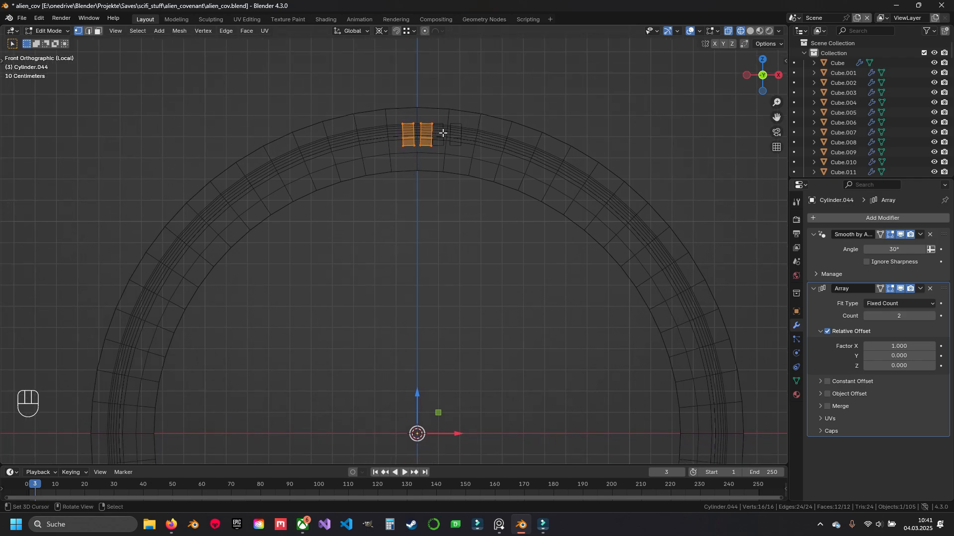
pyautogui.keyDown('shift'); pyautogui.moveTo(514, 296); pyautogui.dragTo(515, 254, button='middle'); pyautogui.keyUp('shift')
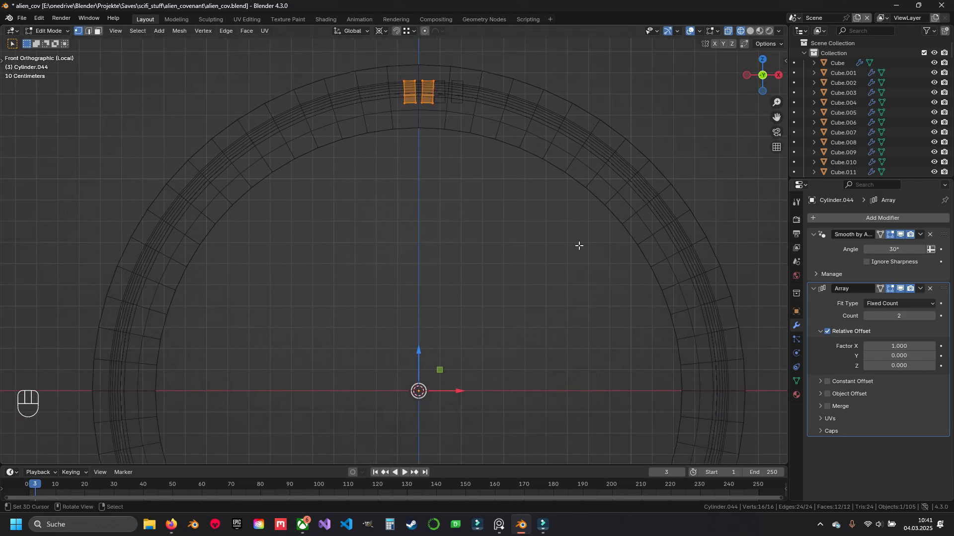
# - Switch the array from Relative Offset to Object Offset with Cylinder.041 as the object, set the count to 6, and save
pyautogui.click(827, 331)
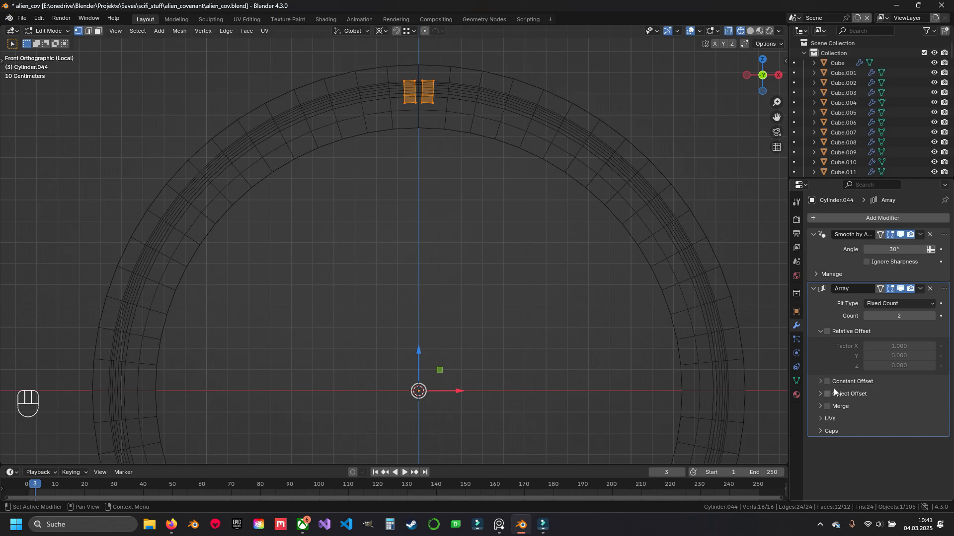
pyautogui.click(820, 394)
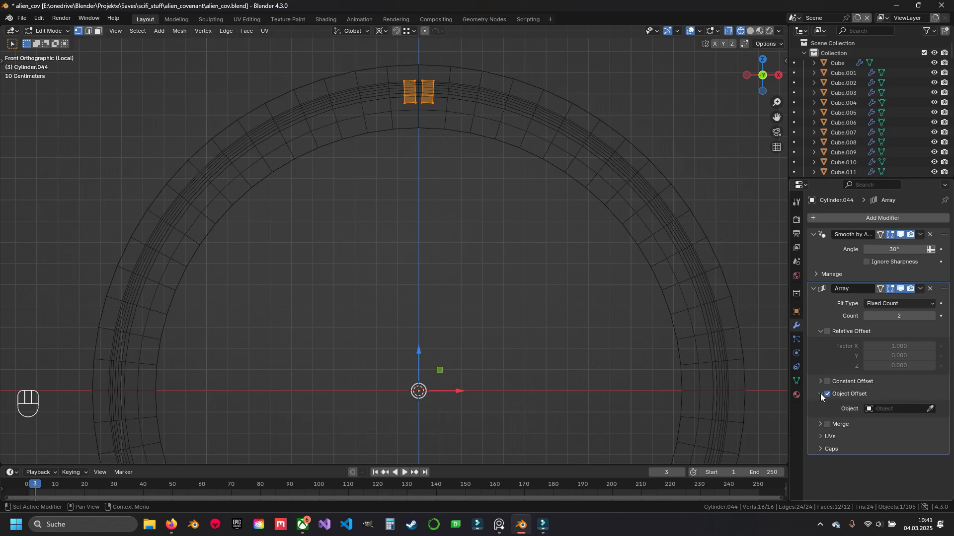
pyautogui.hotkey('ctrl', 's')
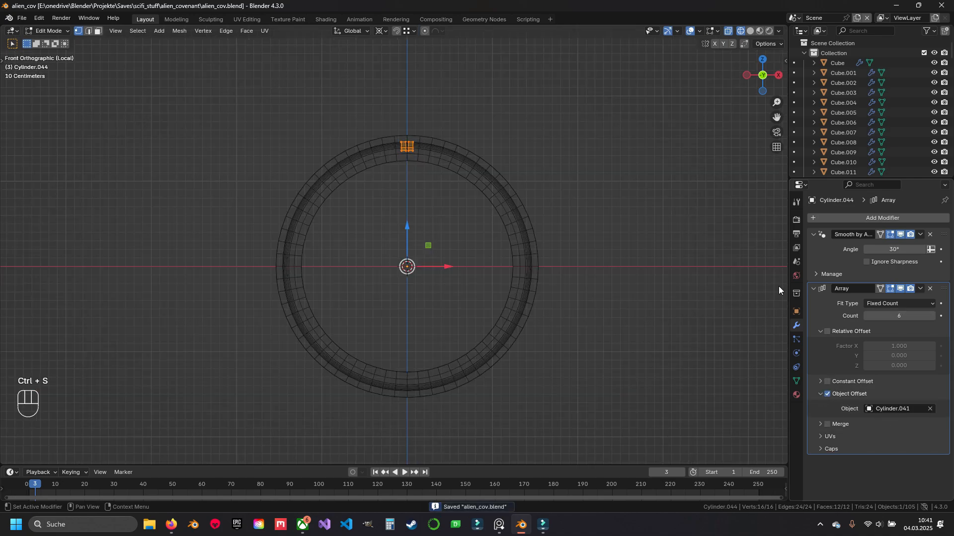
# - Set the array count to 8 and examine the wedge pair's copies along the ring in wireframe
pyautogui.keyDown('shift'); pyautogui.moveTo(488, 181); pyautogui.dragTo(490, 228, button='middle'); pyautogui.keyUp('shift')
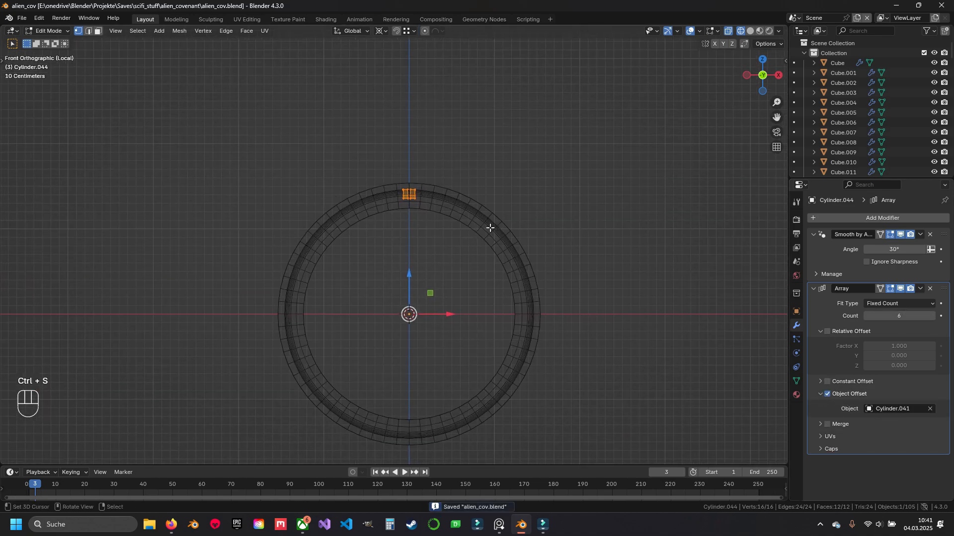
pyautogui.scroll(6, 489, 223)
pyautogui.moveTo(477, 180)
pyautogui.keyDown('shift'); pyautogui.mouseDown(button='middle')
pyautogui.moveTo(469, 245)
pyautogui.moveTo(509, 253)
pyautogui.moveTo(395, 255)
pyautogui.moveTo(477, 246)
pyautogui.moveTo(490, 206)
pyautogui.mouseUp(button='middle'); pyautogui.keyUp('shift')
pyautogui.scroll(-12, 443, 249)
pyautogui.scroll(8, 441, 234)
pyautogui.press('z')
pyautogui.press('z')
pyautogui.scroll(4, 438, 229)
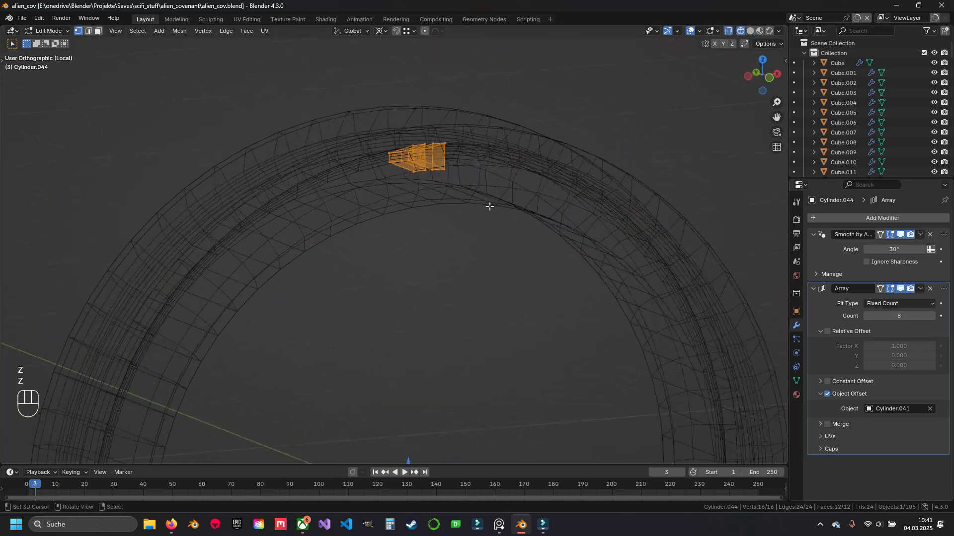
pyautogui.press('KP_1')
pyautogui.keyDown('shift'); pyautogui.moveTo(430, 228); pyautogui.dragTo(430, 125, button='middle'); pyautogui.keyUp('shift')
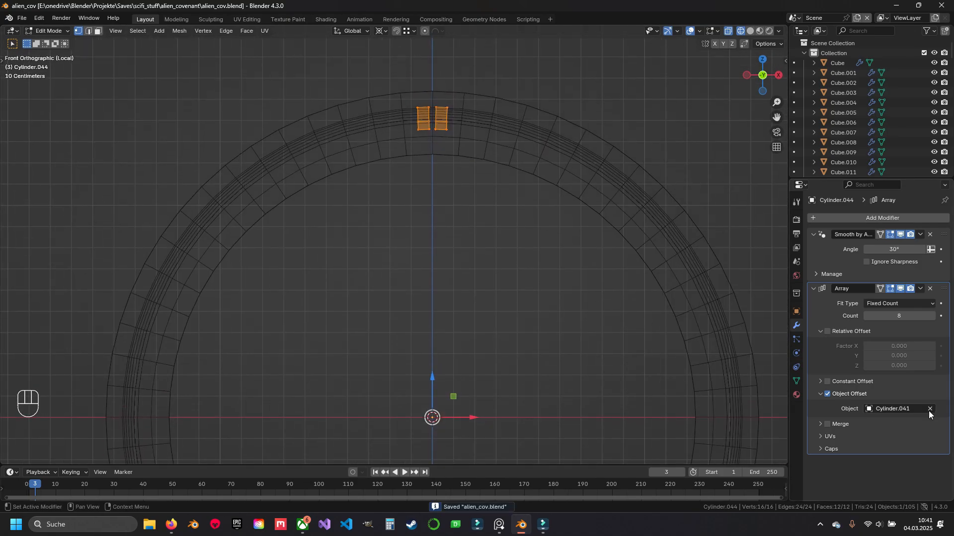
# - Clear Cylinder.041 from the array's Object Offset and save the file
pyautogui.click(930, 410)
pyautogui.keyDown('shift'); pyautogui.moveTo(553, 223); pyautogui.dragTo(553, 269, button='middle'); pyautogui.keyUp('shift')
pyautogui.hotkey('ctrl', 's')
pyautogui.keyDown('shift'); pyautogui.moveTo(478, 311); pyautogui.dragTo(486, 218, button='middle'); pyautogui.keyUp('shift')
# - In Object Mode, add a Plain Axes empty at the ring's centre
pyautogui.hotkey('shift', 'a')
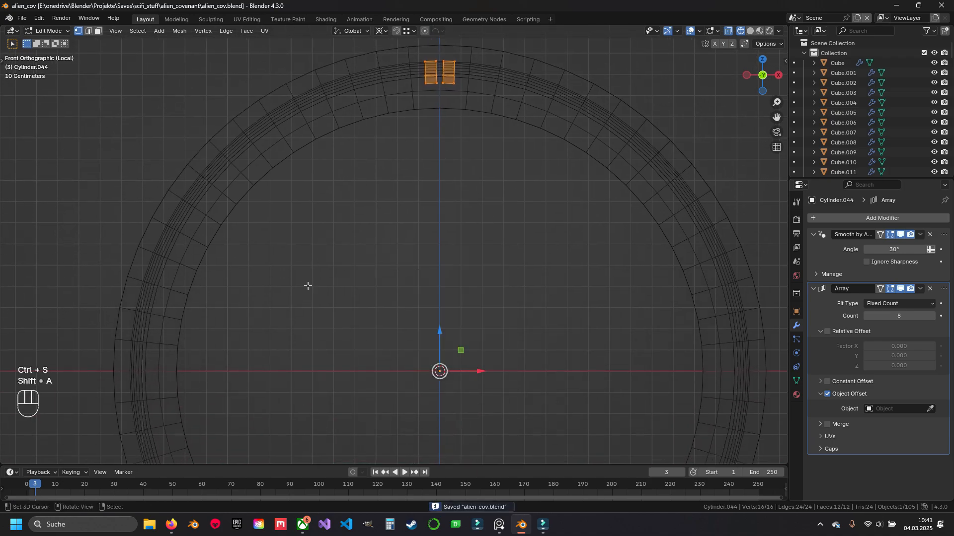
pyautogui.press('Tab')
pyautogui.hotkey('shift', 'a')
pyautogui.moveTo(475, 314)
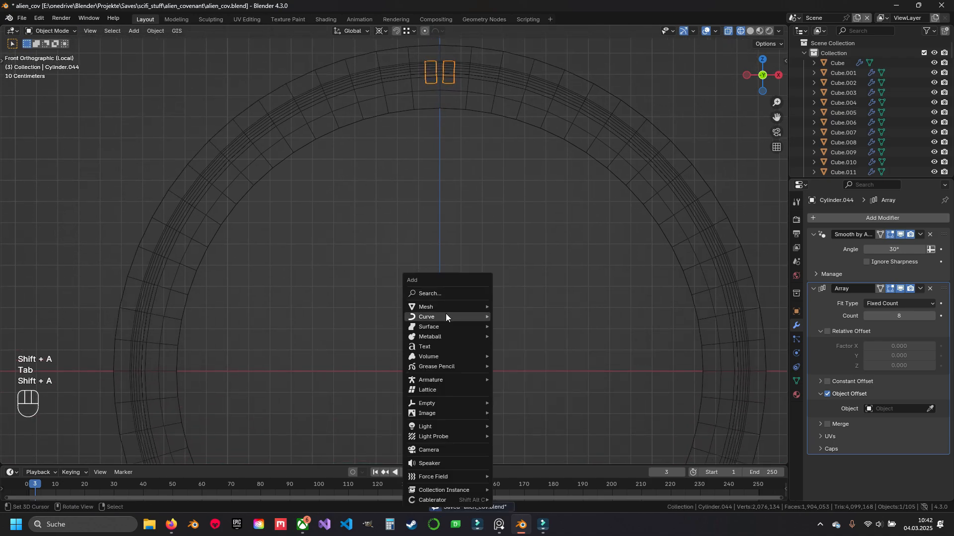
pyautogui.moveTo(440, 401)
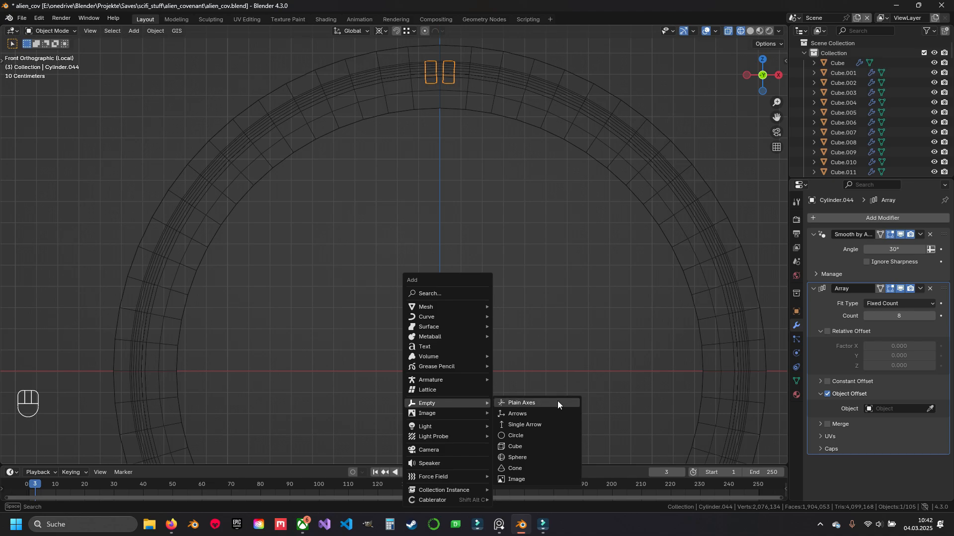
pyautogui.click(541, 402)
pyautogui.scroll(-3, 521, 332)
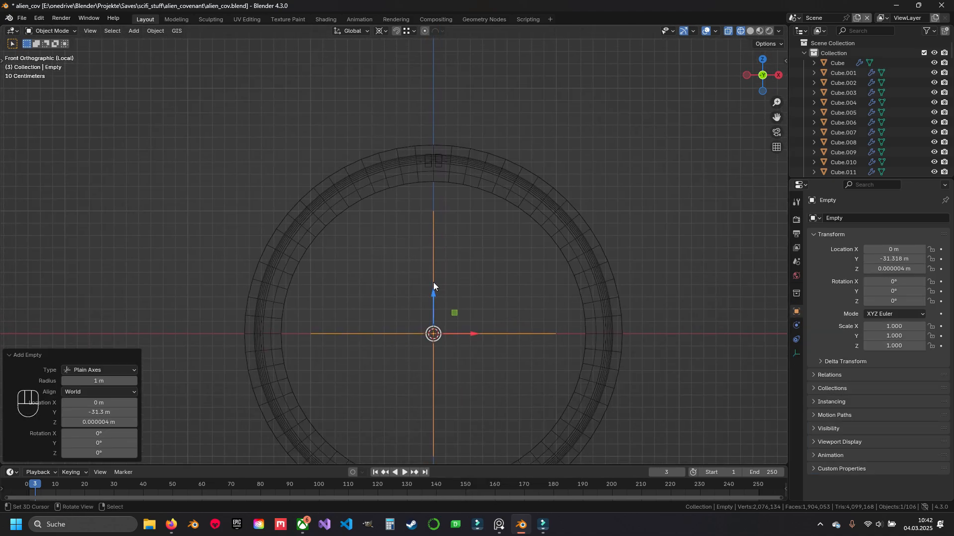
pyautogui.scroll(4, 443, 190)
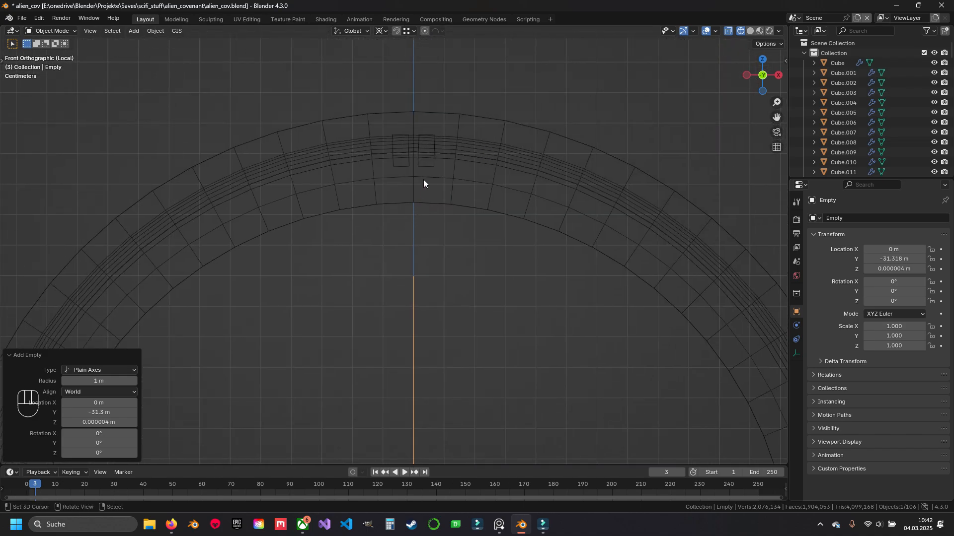
# - Select the wedge pair and assign the empty as its array's Object Offset target
pyautogui.rightClick(427, 164)
pyautogui.keyDown('shift'); pyautogui.moveTo(440, 241); pyautogui.dragTo(448, 163, button='middle'); pyautogui.keyUp('shift')
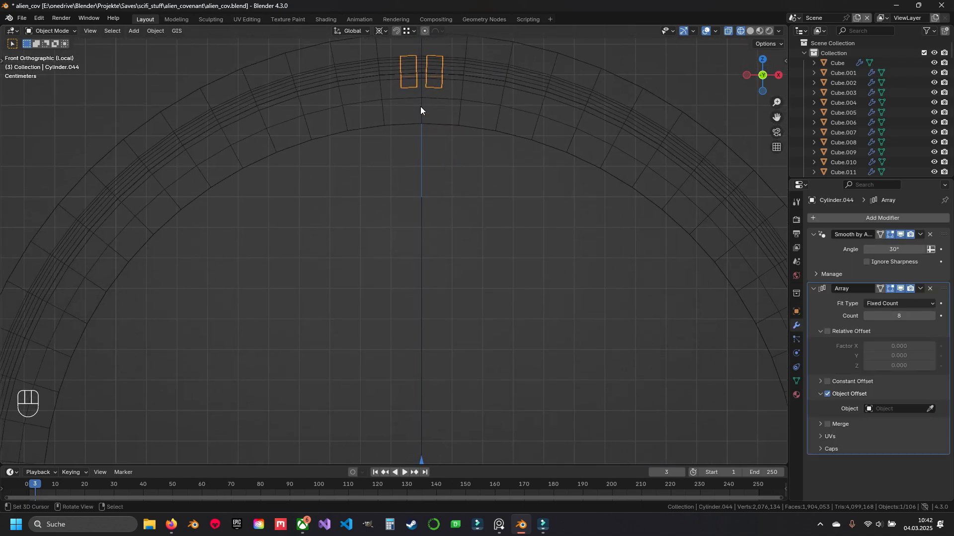
pyautogui.keyDown('shift'); pyautogui.moveTo(496, 210); pyautogui.dragTo(498, 125, button='middle'); pyautogui.keyUp('shift')
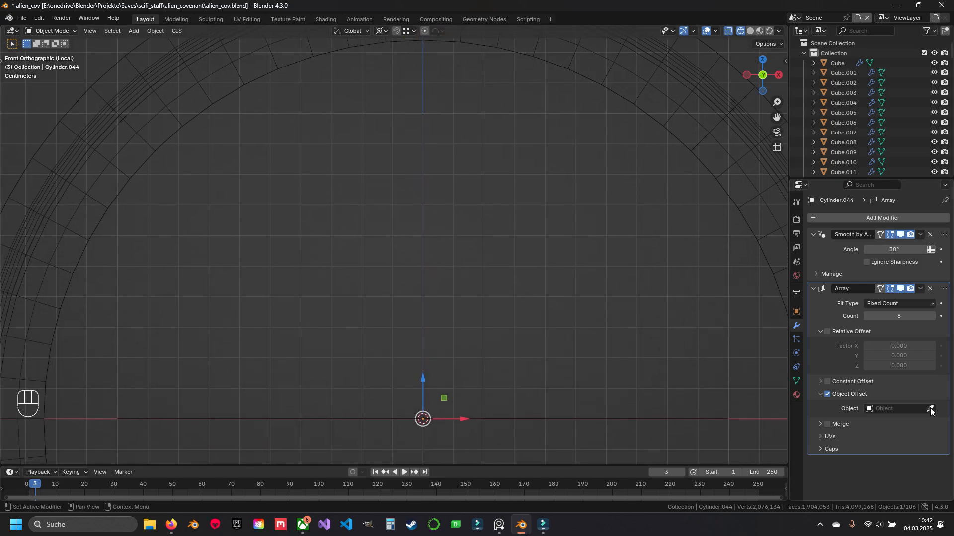
# - Select the empty and rotate it clockwise in front view to spread the wedge pairs around the ring
pyautogui.rightClick(423, 193)
pyautogui.scroll(-3, 430, 171)
pyautogui.press('r')
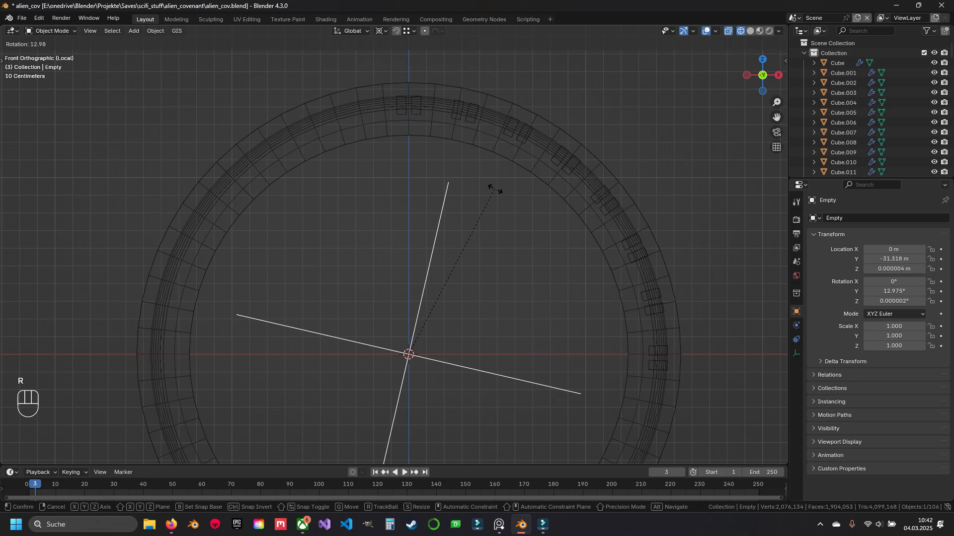
pyautogui.click(479, 162)
# - Reselect the wedge pair, save the file, and raise its array count to 20
pyautogui.click(419, 106)
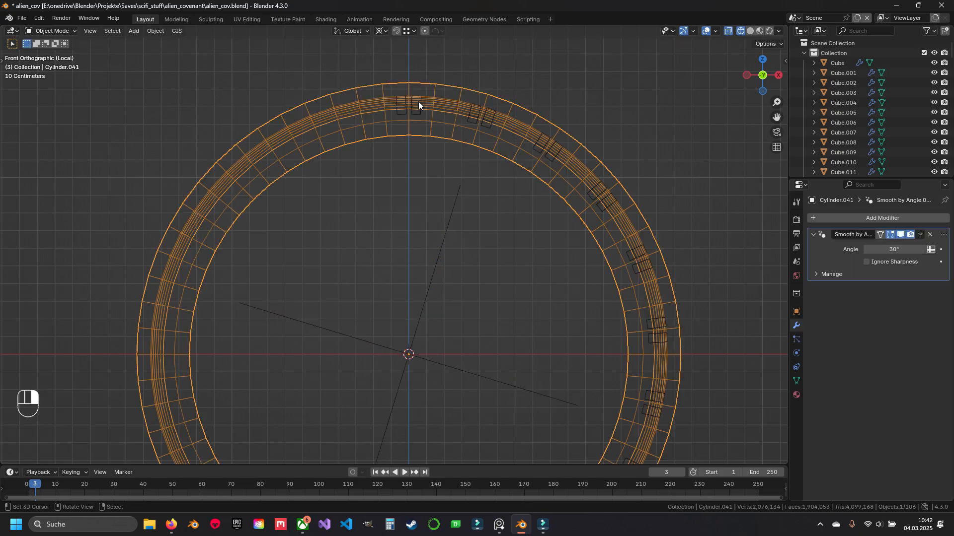
pyautogui.keyDown('ctrl'); pyautogui.click(415, 113); pyautogui.keyUp('ctrl')
pyautogui.hotkey('ctrl', 's')
pyautogui.keyDown('shift'); pyautogui.scroll(-5, 496, 142); pyautogui.keyUp('shift')
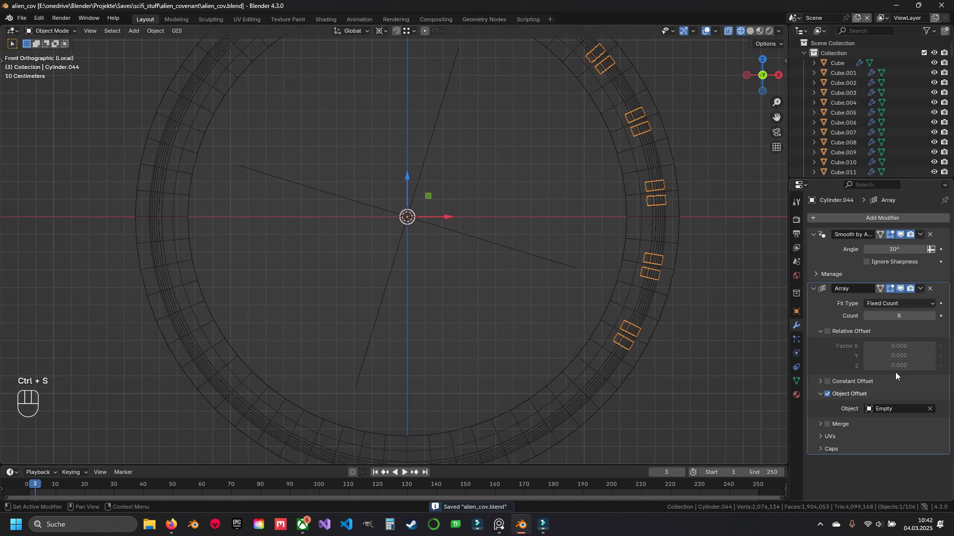
pyautogui.click(932, 316)
pyautogui.click(932, 316)
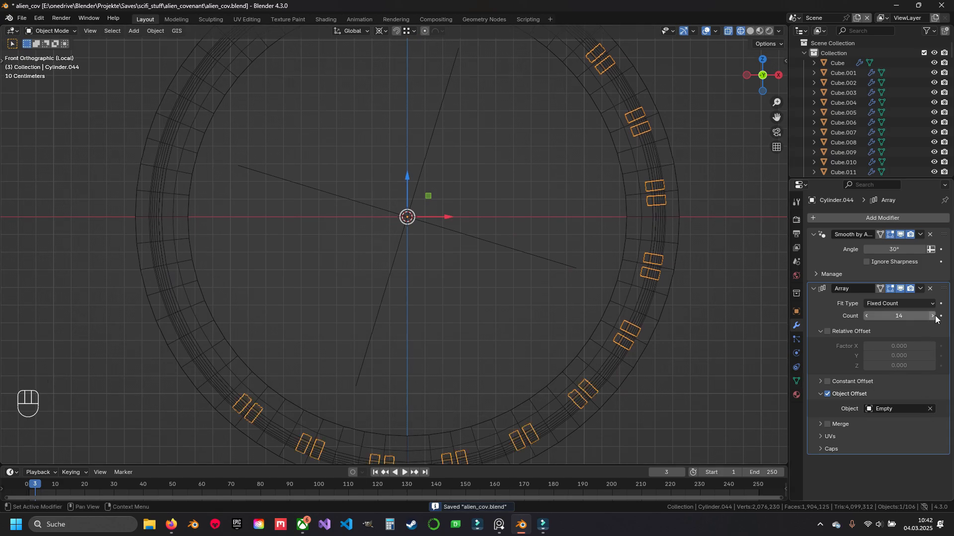
pyautogui.click(932, 316)
pyautogui.click(932, 317)
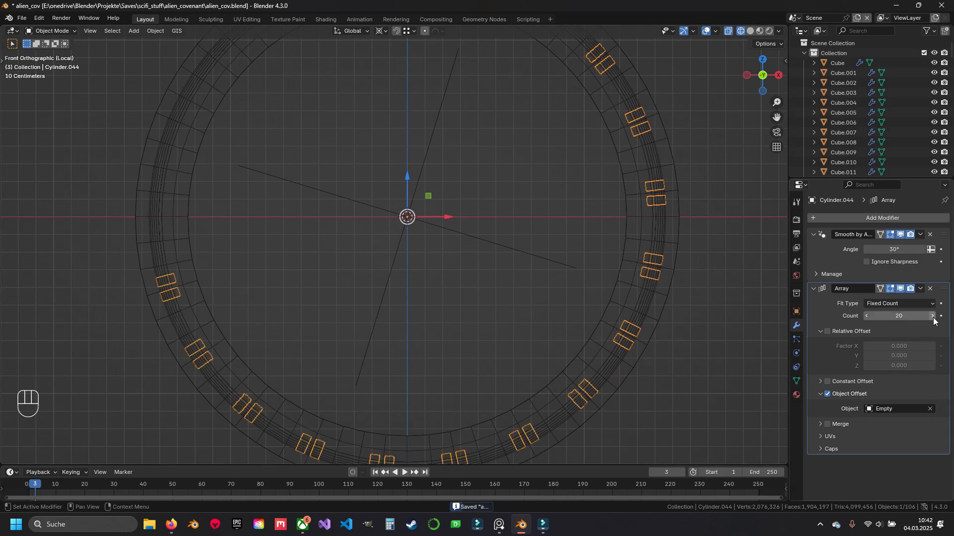
# - Raise the wedge array's count to 21 and select the empty at the ring's centre
pyautogui.click(932, 317)
pyautogui.scroll(-4, 580, 302)
pyautogui.moveTo(581, 302); pyautogui.dragTo(401, 261, button='middle')
pyautogui.click(399, 240)
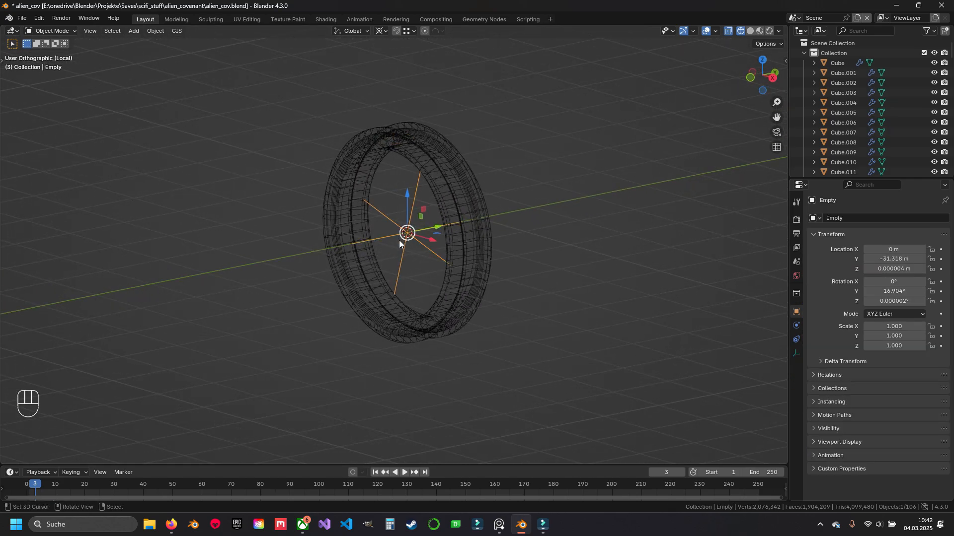
pyautogui.press('s')
pyautogui.press('Escape')
pyautogui.scroll(-5, 481, 278)
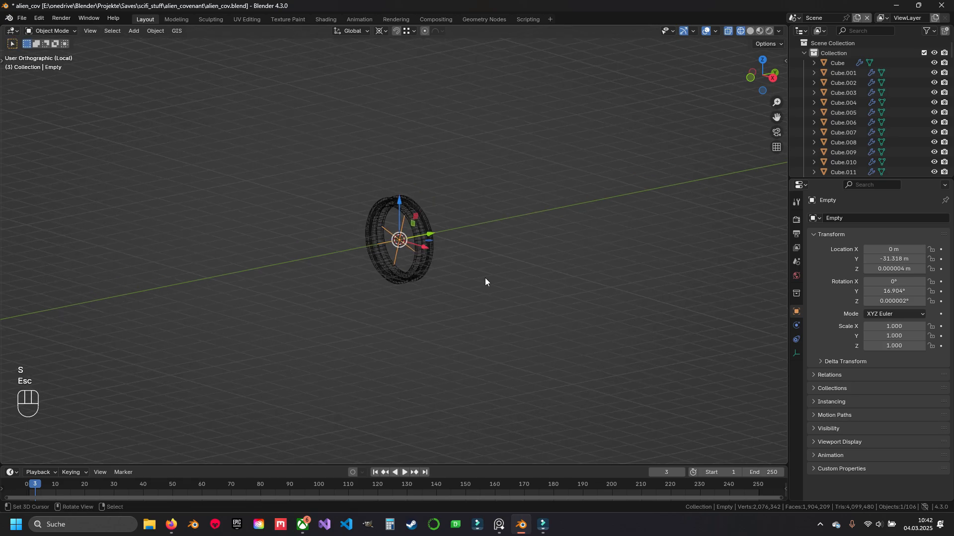
pyautogui.moveTo(485, 278); pyautogui.dragTo(415, 293, button='middle')
pyautogui.scroll(-8, 422, 295)
pyautogui.press('s')
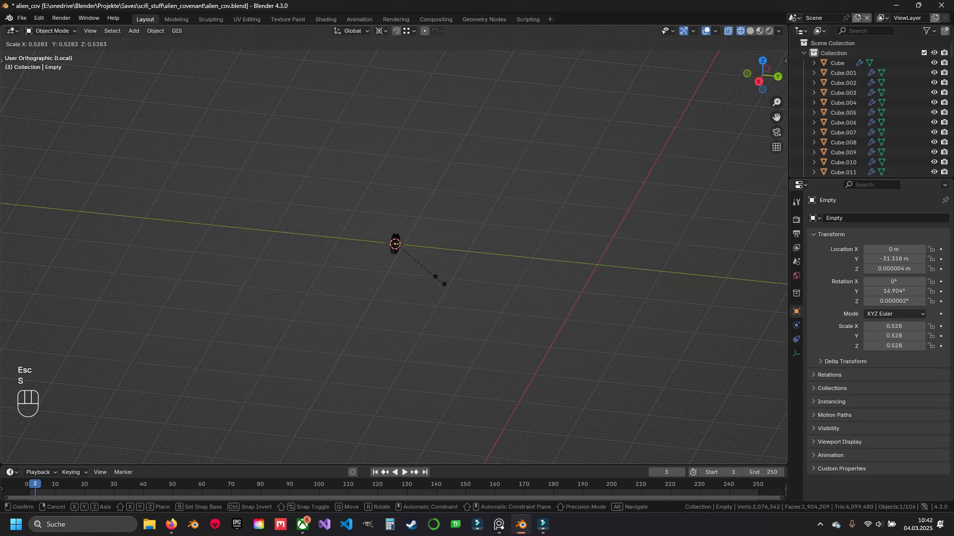
pyautogui.click(425, 266)
pyautogui.press('s')
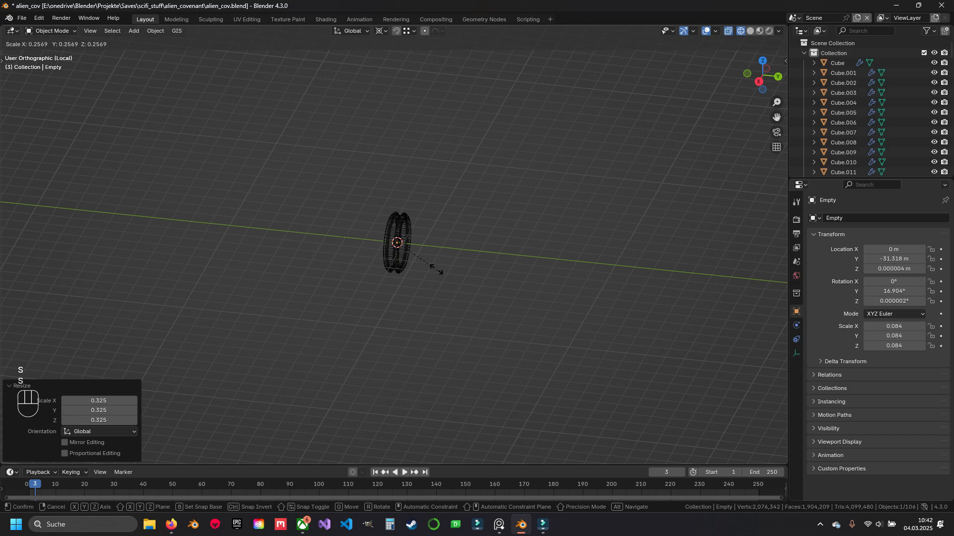
pyautogui.press('Escape')
pyautogui.hotkey('ctrl', 'z')
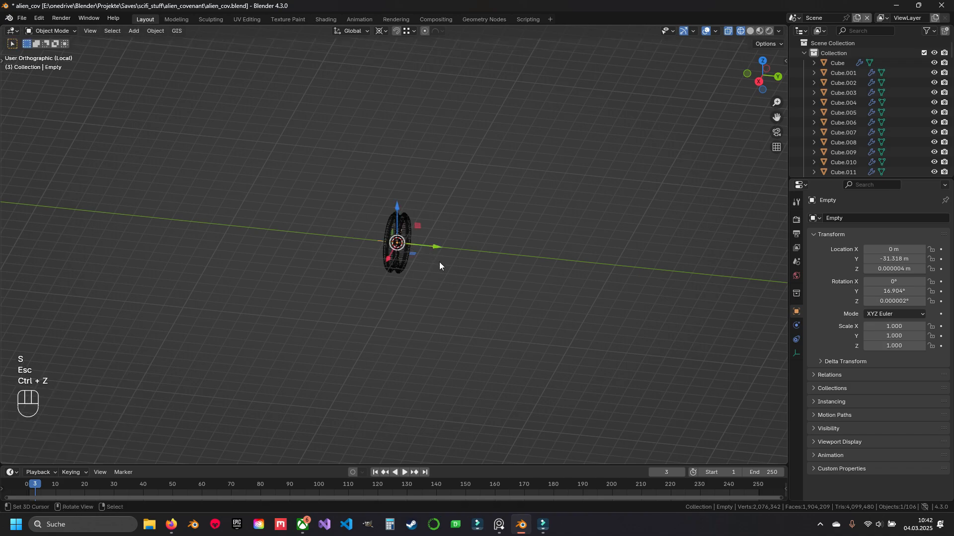
# - Apply the empty's location, rotation and scale in front view
pyautogui.moveTo(439, 261); pyautogui.dragTo(413, 258, button='middle')
pyautogui.scroll(3, 412, 258)
pyautogui.press('KP_1')
pyautogui.hotkey('ctrl', 'a')
pyautogui.click(437, 258)
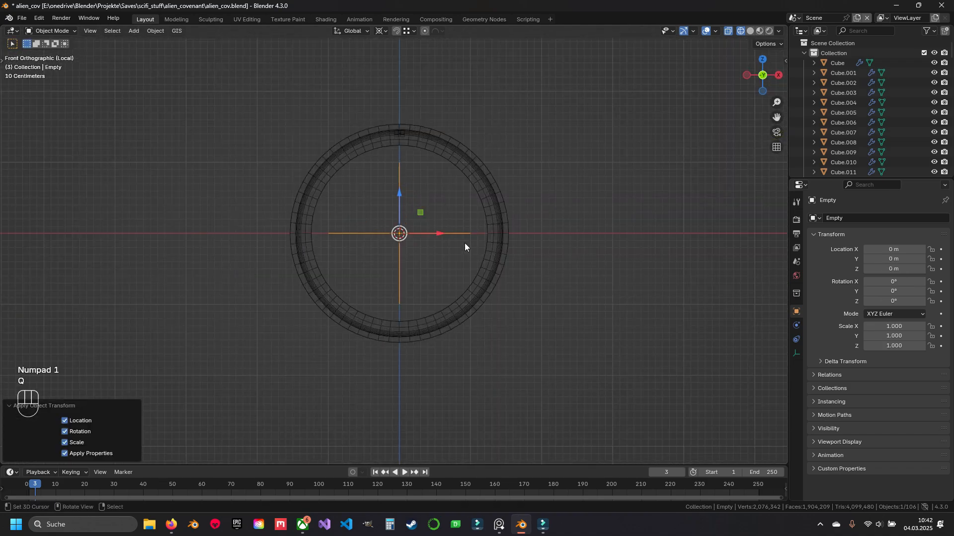
# - Rotate the empty clockwise by about 17.2° in front view to space the 21 wedge pairs evenly
pyautogui.press('q')
pyautogui.scroll(4, 435, 293)
pyautogui.press('r')
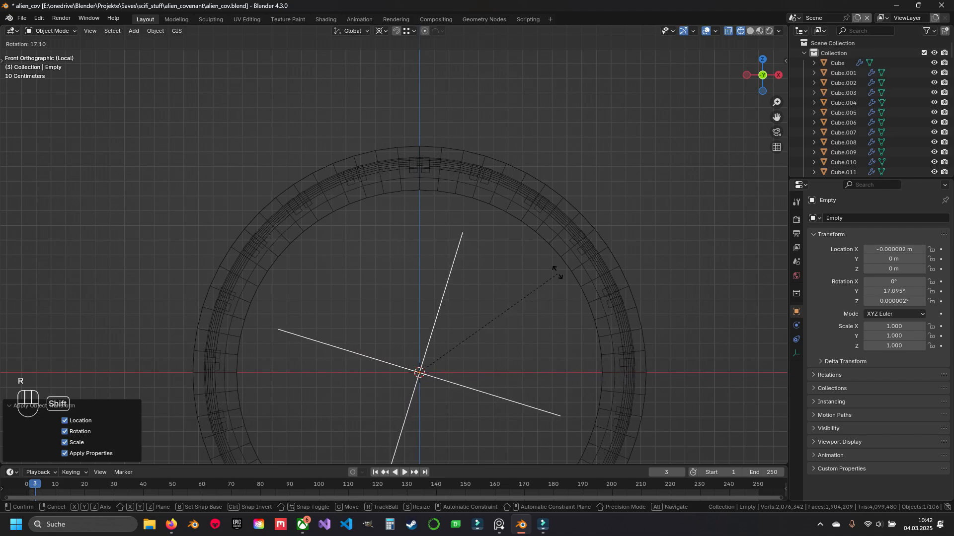
pyautogui.click(555, 279)
pyautogui.scroll(-4, 526, 279)
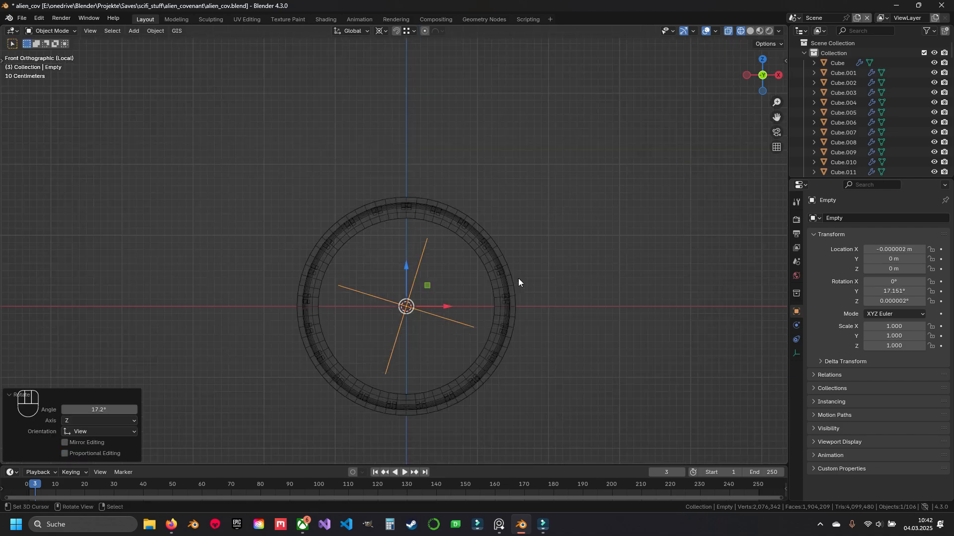
# - Return to solid shading, select the arrayed wedge pairs and save the file
pyautogui.press('z')
pyautogui.moveTo(517, 278)
pyautogui.mouseDown(button='middle')
pyautogui.moveTo(407, 299)
pyautogui.moveTo(460, 286)
pyautogui.moveTo(536, 306)
pyautogui.moveTo(516, 296)
pyautogui.mouseUp(button='middle')
pyautogui.scroll(4, 407, 299)
pyautogui.press('Tab')
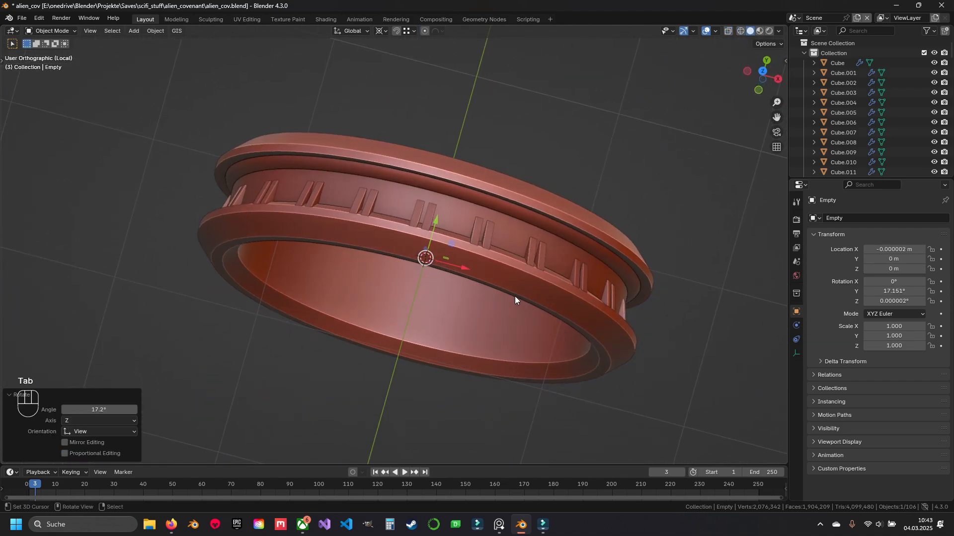
pyautogui.click(425, 217)
pyautogui.hotkey('ctrl', 's')
pyautogui.moveTo(438, 217); pyautogui.dragTo(410, 212, button='middle')
pyautogui.scroll(5, 410, 212)
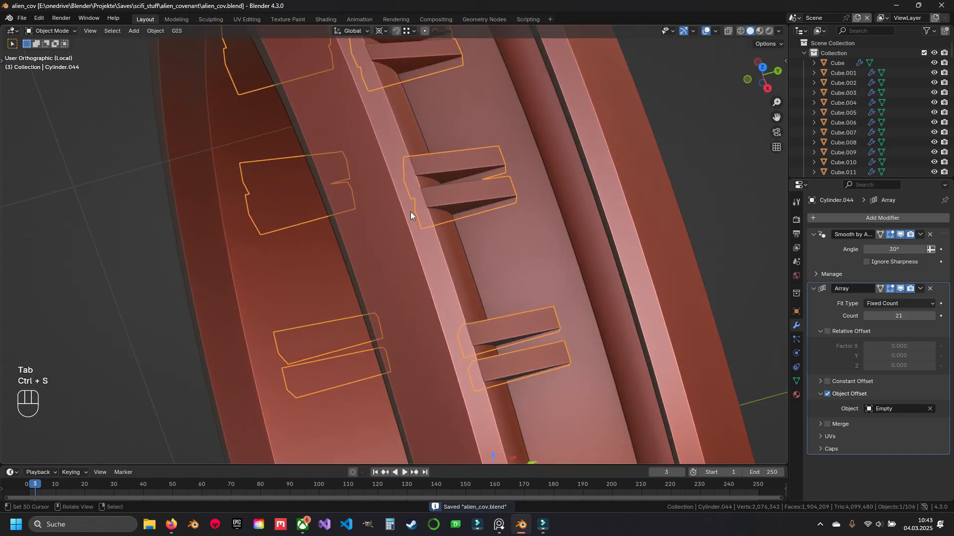
pyautogui.keyDown('shift'); pyautogui.moveTo(434, 163); pyautogui.dragTo(426, 233, button='middle'); pyautogui.keyUp('shift')
pyautogui.moveTo(446, 234); pyautogui.dragTo(631, 230, button='middle')
pyautogui.scroll(-8, 515, 213)
pyautogui.moveTo(515, 214); pyautogui.dragTo(454, 234, button='middle')
# - In Edit Mode, shorten the wedges by moving their free end faces about 0.09 m back along Y, and save the file
pyautogui.press('Tab')
pyautogui.scroll(8, 520, 231)
pyautogui.press('KP_3')
pyautogui.press('z')
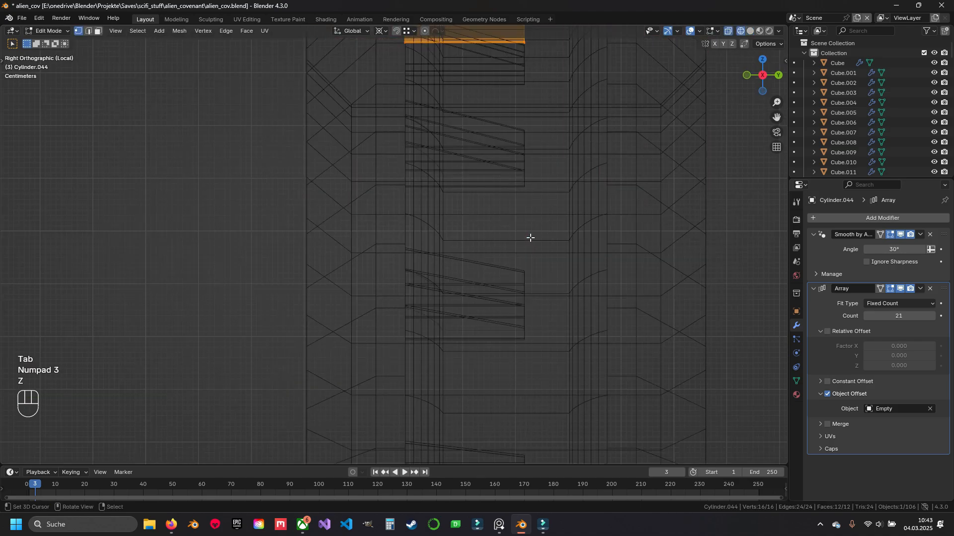
pyautogui.scroll(-3, 517, 177)
pyautogui.scroll(3, 480, 211)
pyautogui.press('z')
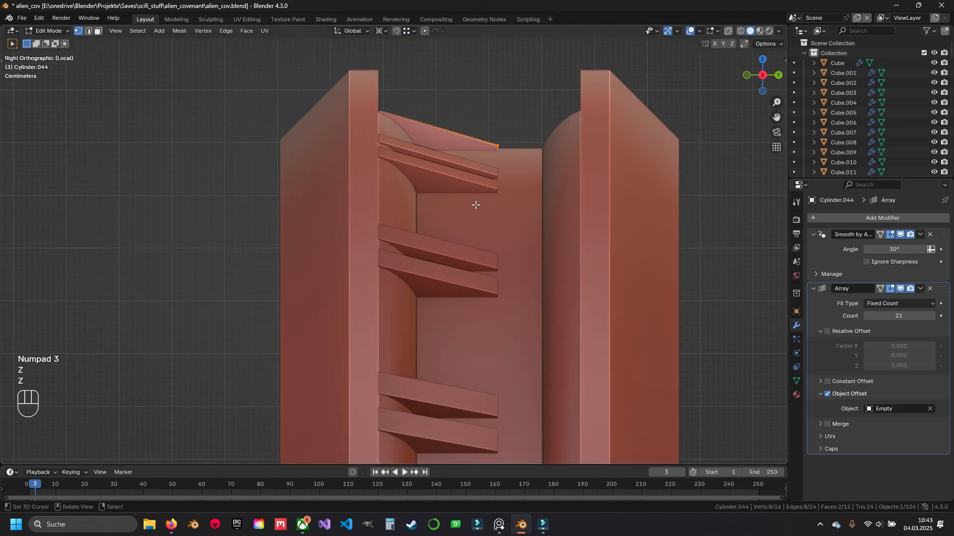
pyautogui.click(407, 92)
pyautogui.press('z')
pyautogui.scroll(-3, 437, 199)
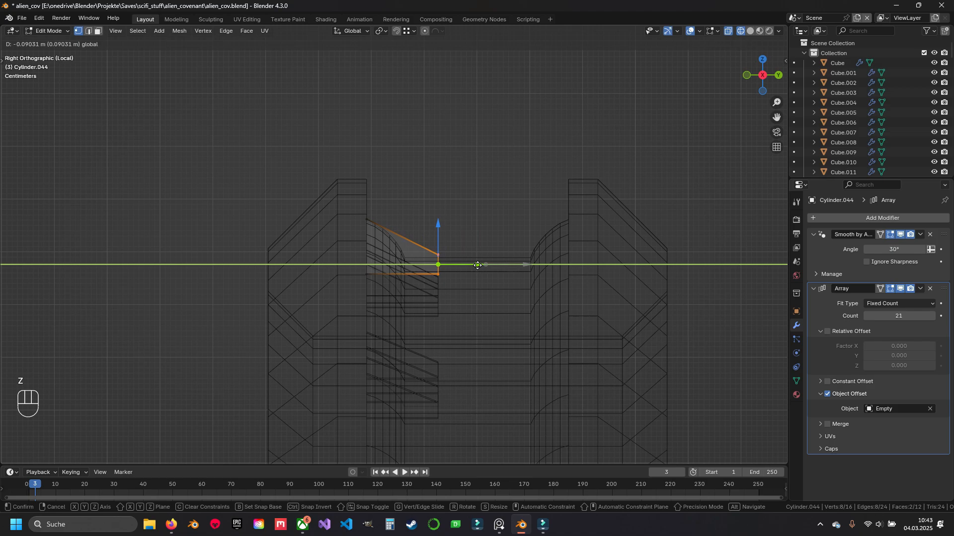
pyautogui.press('z')
pyautogui.moveTo(477, 266); pyautogui.dragTo(397, 308, button='middle')
pyautogui.scroll(6, 379, 268)
pyautogui.press('2')
pyautogui.moveTo(379, 174); pyautogui.dragTo(379, 166)
pyautogui.scroll(-4, 389, 241)
pyautogui.press('Tab')
pyautogui.press('a')
pyautogui.hotkey('ctrl', 's')
# - Duplicate all the wedge geometry in place in Edit Mode and mirror the copy with a Y scale of -1
pyautogui.moveTo(388, 240); pyautogui.dragTo(430, 195, button='middle')
pyautogui.rightClick(421, 185)
pyautogui.press('Tab')
pyautogui.press('a')
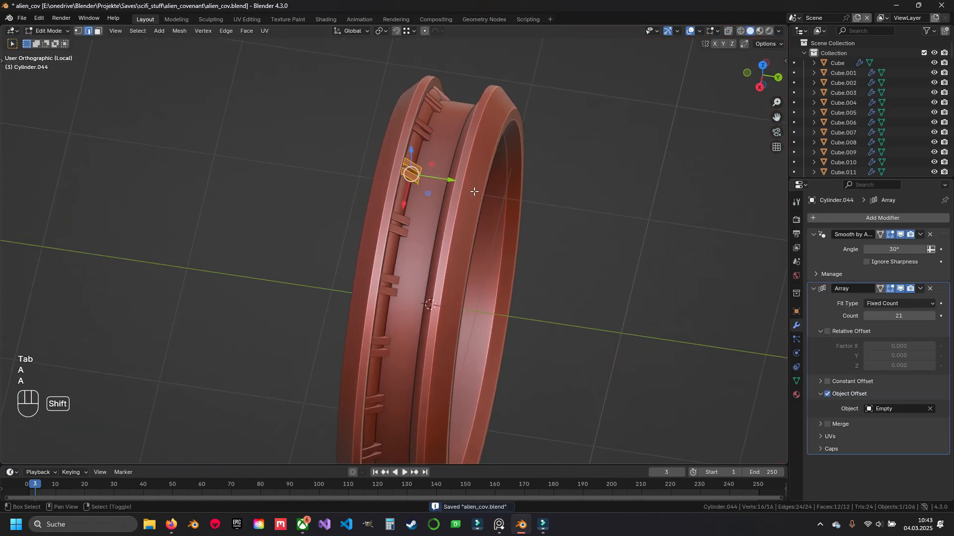
pyautogui.hotkey('shift', 'd')
pyautogui.press('Escape')
pyautogui.scroll(4, 477, 214)
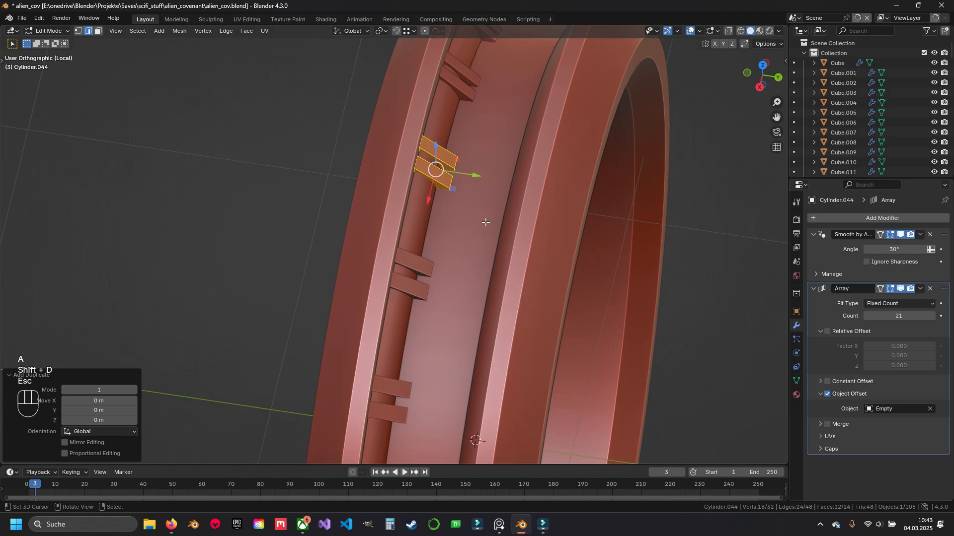
pyautogui.press('s')
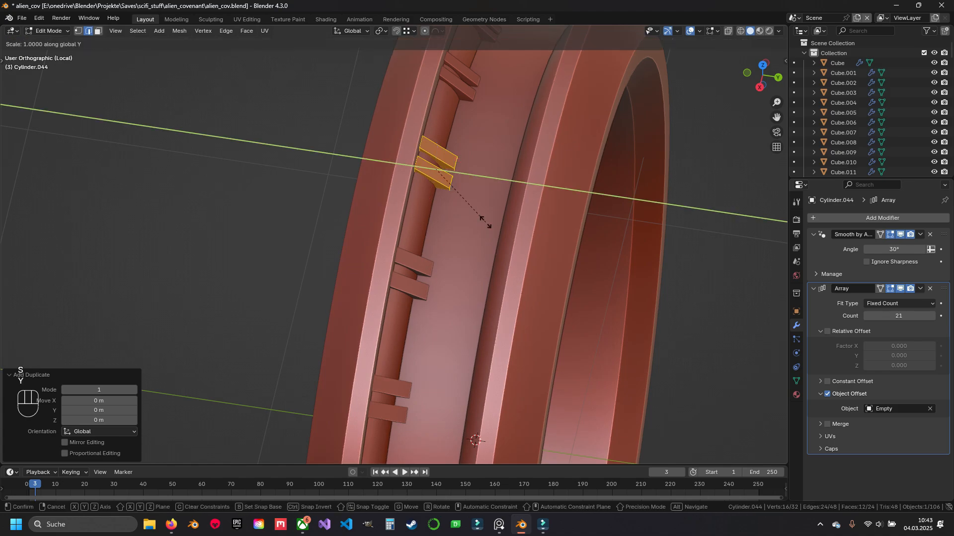
pyautogui.press('KP_1')
pyautogui.press('Return')
# - Move the mirrored wedge copy about 0.28 m along Y to the opposite wall of the groove
pyautogui.moveTo(485, 222); pyautogui.dragTo(417, 251, button='middle')
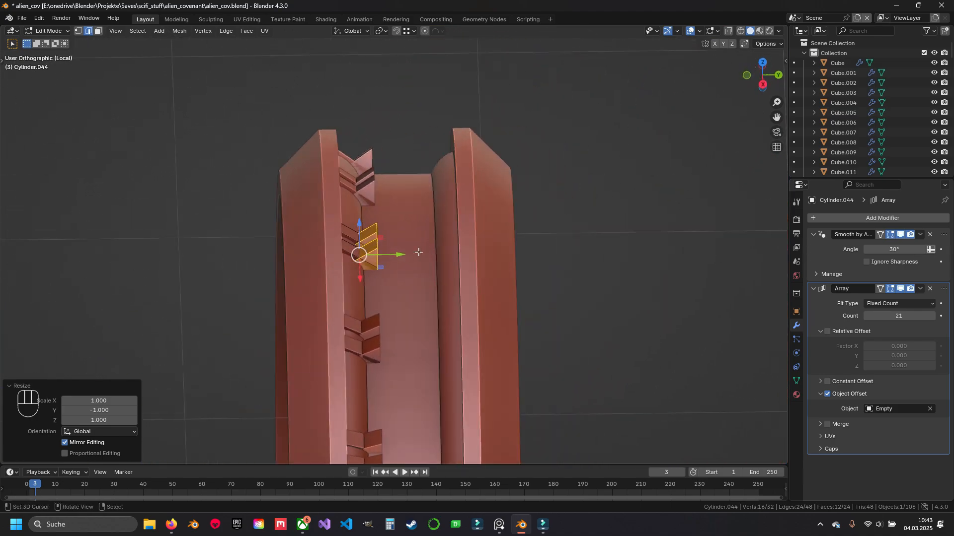
pyautogui.press('g')
pyautogui.press('y')
pyautogui.moveTo(484, 254); pyautogui.dragTo(484, 254)
pyautogui.moveTo(484, 254); pyautogui.dragTo(520, 247, button='middle')
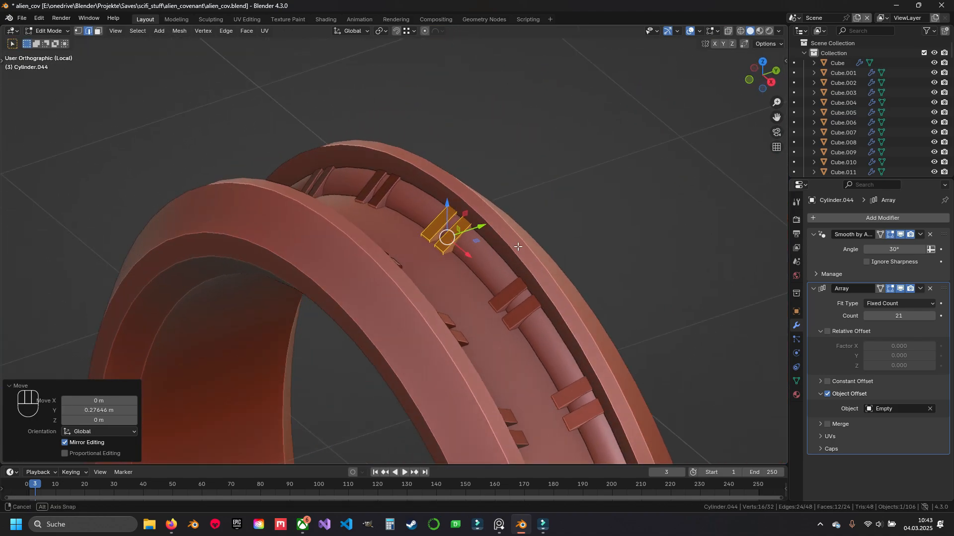
pyautogui.scroll(7, 458, 205)
pyautogui.moveTo(466, 335); pyautogui.dragTo(456, 338)
# - Recalculate the mirrored wedges' normals and save the file
pyautogui.press('space')
pyautogui.write('recal')
pyautogui.press('Return')
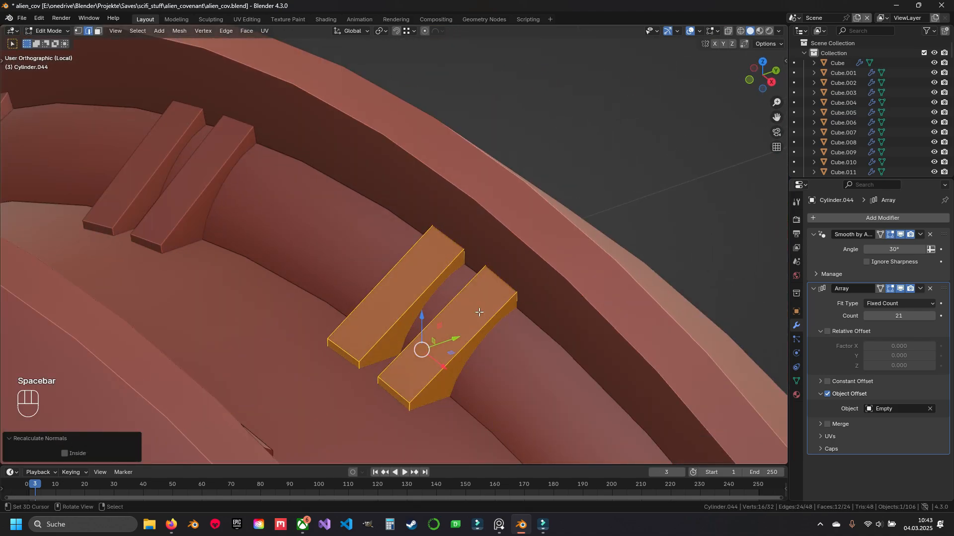
pyautogui.press('a')
pyautogui.hotkey('ctrl', 's')
# - Select the ring, save the file, and add one centred loop cut around the groove floor in Edit Mode
pyautogui.scroll(-5, 467, 309)
pyautogui.press('Tab')
pyautogui.press('a')
pyautogui.moveTo(404, 275); pyautogui.dragTo(435, 243, button='middle')
pyautogui.hotkey('ctrl', 's')
pyautogui.rightClick(398, 247)
pyautogui.press('Tab')
pyautogui.hotkey('ctrl', 's')
pyautogui.hotkey('ctrl', 'r')
pyautogui.click(396, 251)
pyautogui.rightClick(397, 250)
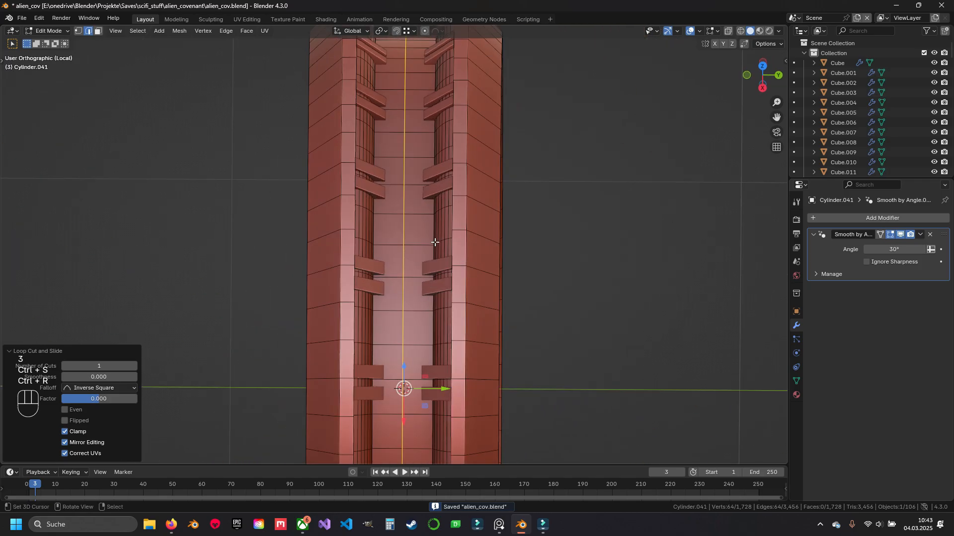
# - Bevel the groove's centre loop by about 0.065 m into a central band, deselect everything and save the file
pyautogui.scroll(2, 435, 245)
pyautogui.hotkey('ctrl', 'b')
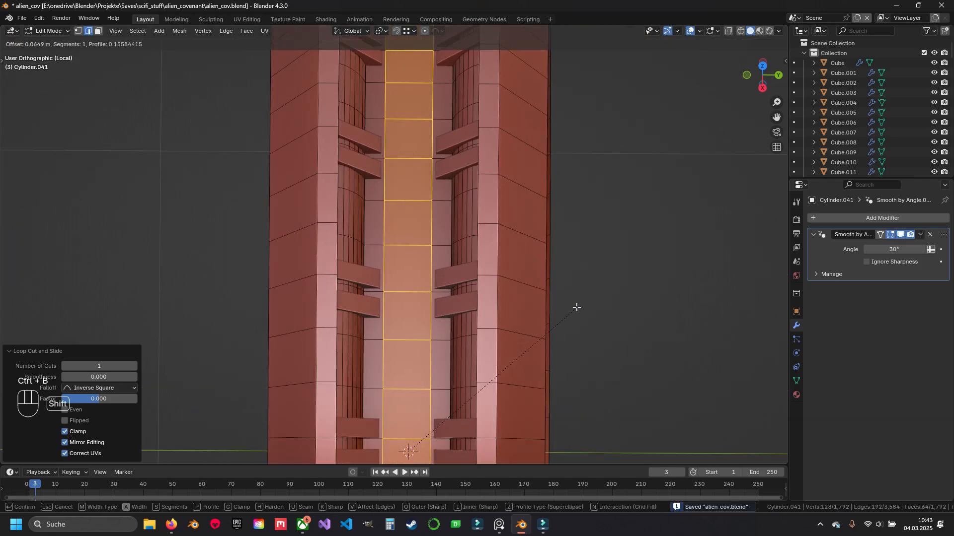
pyautogui.click(579, 299)
pyautogui.moveTo(579, 299); pyautogui.dragTo(420, 241, button='middle')
pyautogui.hotkey('alt', 'a')
pyautogui.hotkey('ctrl', 's')
pyautogui.press('Tab')
pyautogui.press('Tab')
pyautogui.press('Tab')
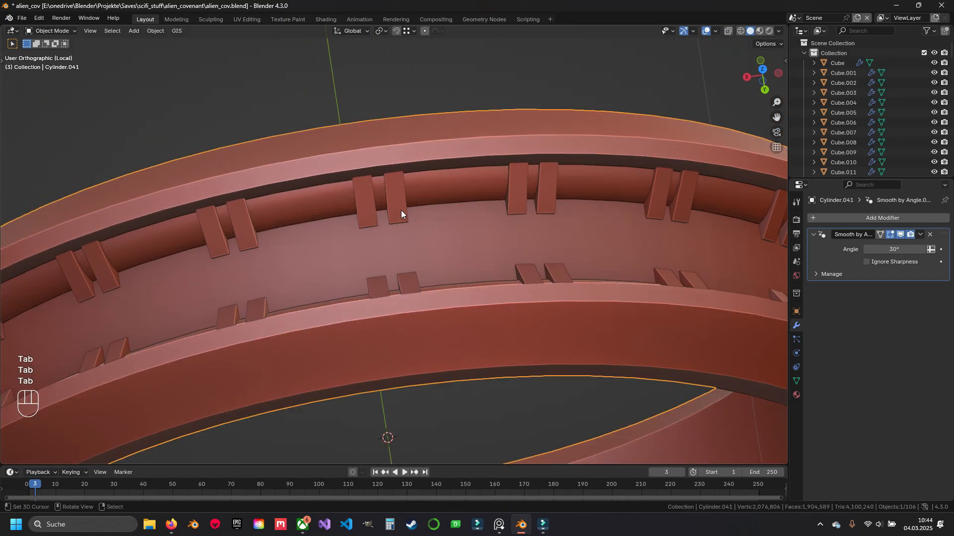
# - Set the pivot to 3D Cursor and rotate all the wedge geometry about 2.9° clockwise around it in front view
pyautogui.click(400, 210)
pyautogui.press('Tab')
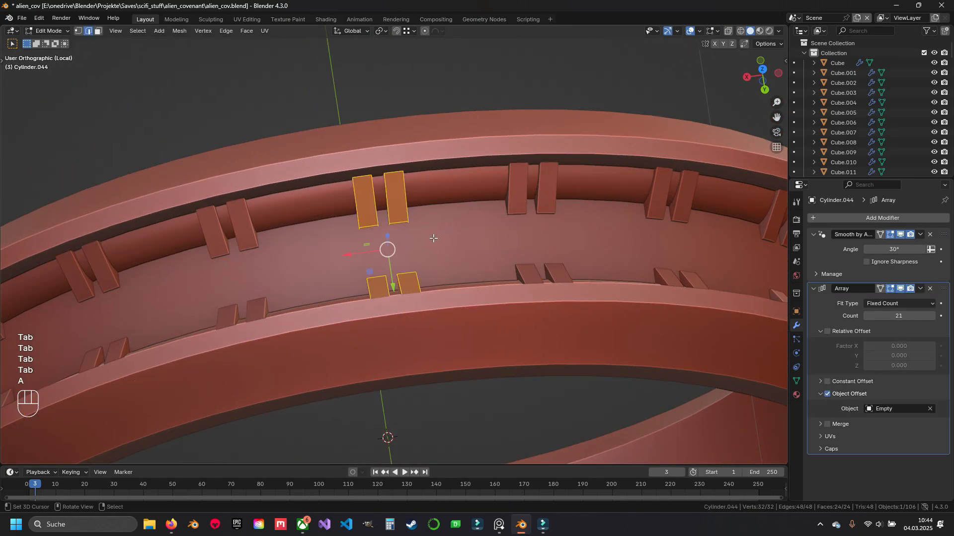
pyautogui.click(383, 31)
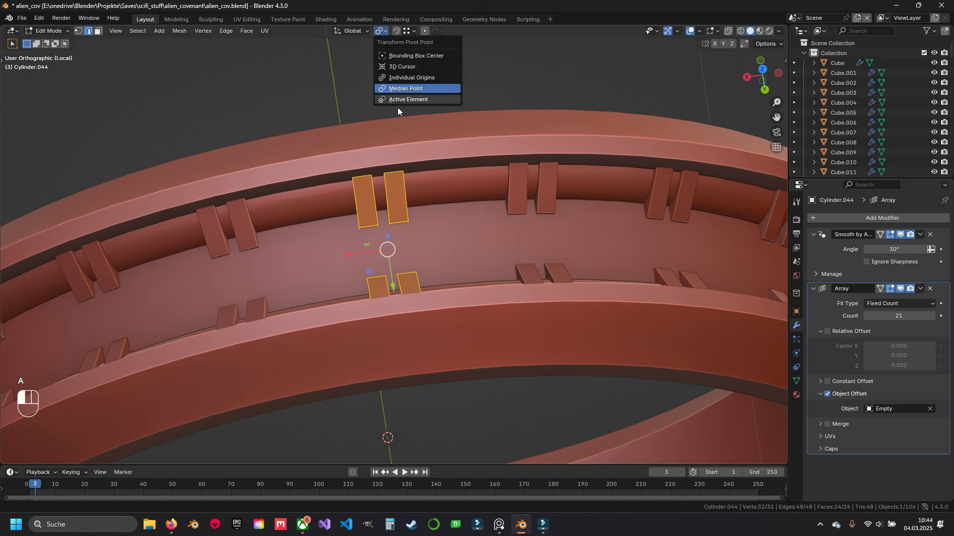
pyautogui.click(413, 66)
pyautogui.press('KP_1')
pyautogui.press('z')
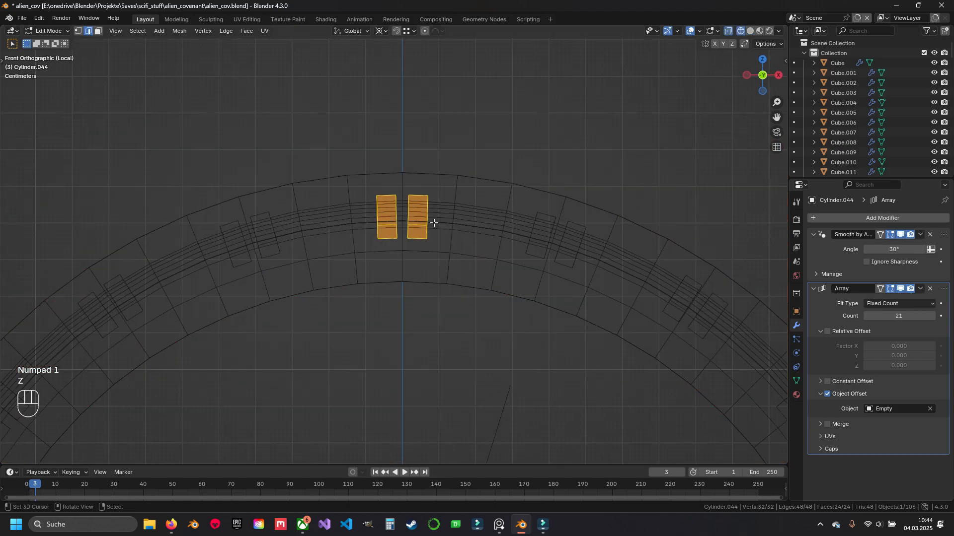
pyautogui.scroll(2, 430, 233)
pyautogui.press('r')
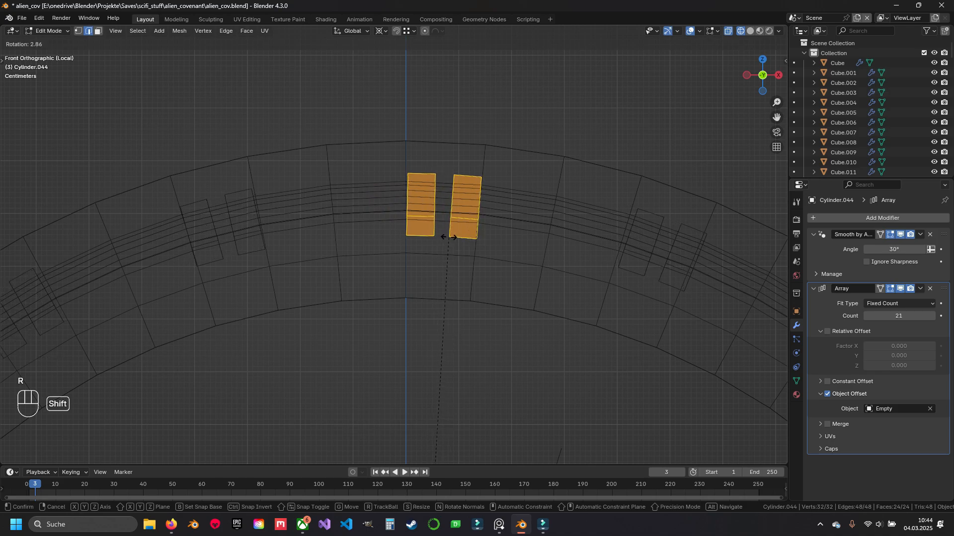
pyautogui.click(448, 237)
pyautogui.press('z')
# - Save the file and, in the ring's face select mode, select the first two-face groups of the central band between the wedge supports
pyautogui.moveTo(449, 237)
pyautogui.mouseDown(button='middle')
pyautogui.moveTo(214, 301)
pyautogui.moveTo(311, 266)
pyautogui.moveTo(310, 277)
pyautogui.moveTo(424, 245)
pyautogui.moveTo(449, 215)
pyautogui.moveTo(425, 204)
pyautogui.moveTo(391, 232)
pyautogui.moveTo(499, 260)
pyautogui.mouseUp(button='middle')
pyautogui.press('Tab')
pyautogui.rightClick(311, 266)
pyautogui.press('Tab')
pyautogui.scroll(2, 325, 268)
pyautogui.hotkey('ctrl', 's')
pyautogui.press('3')
pyautogui.rightClick(392, 232)
pyautogui.keyDown('shift'); pyautogui.rightClick(454, 246); pyautogui.keyUp('shift')
pyautogui.keyDown('shift'); pyautogui.rightClick(541, 366); pyautogui.keyUp('shift')
pyautogui.keyDown('shift'); pyautogui.moveTo(542, 366); pyautogui.dragTo(419, 251, button='middle'); pyautogui.keyUp('shift')
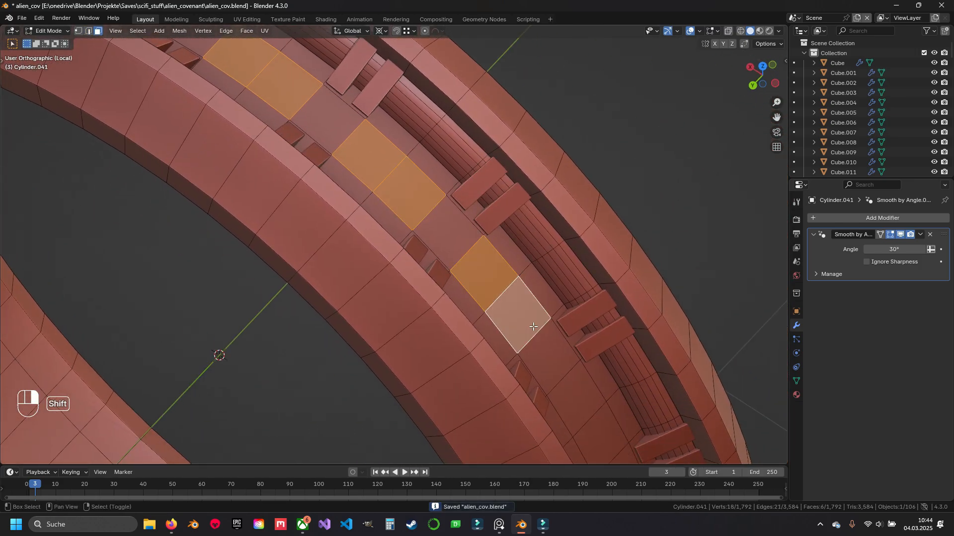
# - Extend the selection with two adjacent central-band faces between successive wedge supports around the rest of the ring
pyautogui.moveTo(533, 327); pyautogui.dragTo(406, 273, button='middle')
pyautogui.keyDown('shift'); pyautogui.moveTo(410, 309); pyautogui.dragTo(437, 259, button='middle'); pyautogui.keyUp('shift')
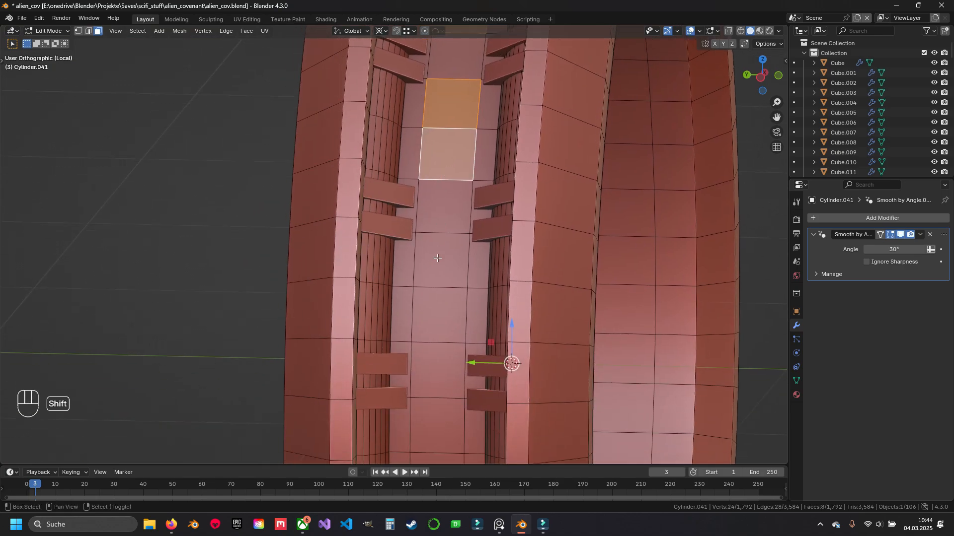
pyautogui.moveTo(442, 330); pyautogui.dragTo(454, 202, button='middle')
pyautogui.keyDown('shift'); pyautogui.rightClick(454, 201); pyautogui.keyUp('shift')
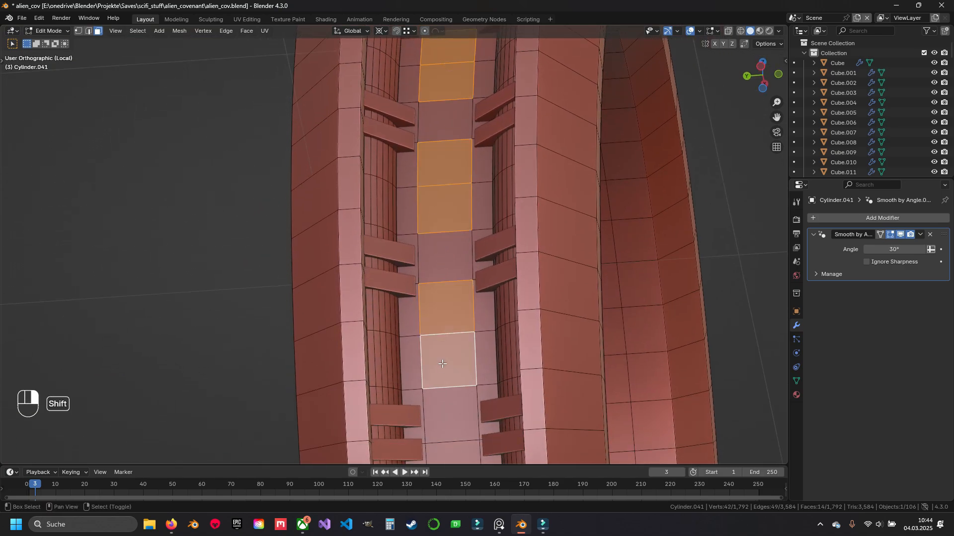
pyautogui.moveTo(443, 363); pyautogui.dragTo(466, 172, button='middle')
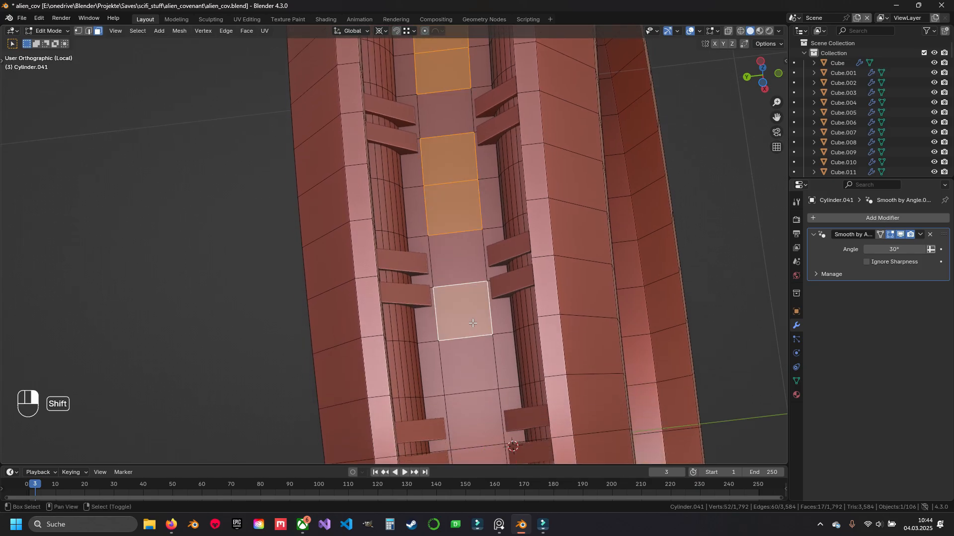
pyautogui.moveTo(472, 390); pyautogui.dragTo(432, 248, button='middle')
pyautogui.keyDown('shift'); pyautogui.rightClick(420, 81); pyautogui.keyUp('shift')
pyautogui.keyDown('shift'); pyautogui.rightClick(442, 119); pyautogui.keyUp('shift')
pyautogui.keyDown('shift'); pyautogui.rightClick(477, 219); pyautogui.keyUp('shift')
pyautogui.keyDown('shift'); pyautogui.rightClick(516, 377); pyautogui.keyUp('shift')
pyautogui.keyDown('shift'); pyautogui.rightClick(434, 287); pyautogui.keyUp('shift')
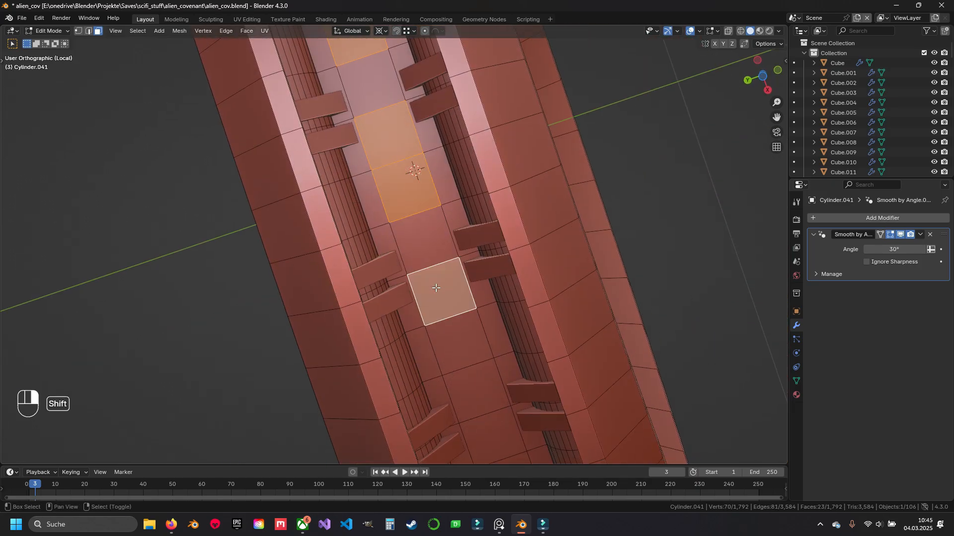
pyautogui.moveTo(434, 288); pyautogui.dragTo(423, 262, button='middle')
pyautogui.keyDown('shift'); pyautogui.rightClick(444, 228); pyautogui.keyUp('shift')
pyautogui.scroll(-4, 442, 233)
pyautogui.scroll(3, 377, 248)
pyautogui.keyDown('shift'); pyautogui.rightClick(351, 218); pyautogui.keyUp('shift')
pyautogui.moveTo(354, 308); pyautogui.dragTo(358, 219, button='middle')
pyautogui.keyDown('shift'); pyautogui.rightClick(359, 208); pyautogui.keyUp('shift')
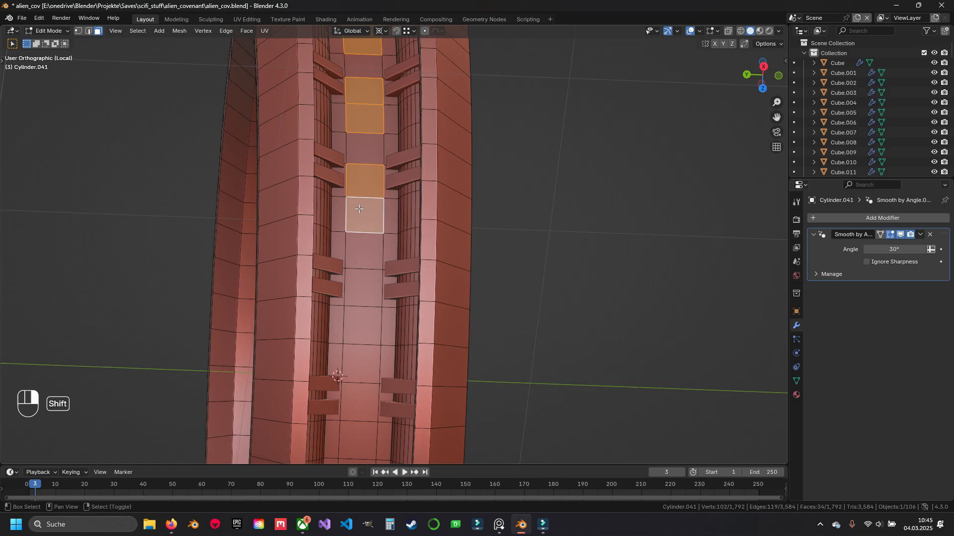
pyautogui.moveTo(364, 347); pyautogui.dragTo(360, 307, button='middle')
pyautogui.keyDown('shift'); pyautogui.rightClick(332, 394); pyautogui.keyUp('shift')
pyautogui.keyDown('shift'); pyautogui.rightClick(328, 428); pyautogui.keyUp('shift')
pyautogui.keyDown('shift'); pyautogui.rightClick(341, 300); pyautogui.keyUp('shift')
pyautogui.keyDown('shift'); pyautogui.rightClick(344, 268); pyautogui.keyUp('shift')
pyautogui.moveTo(357, 273); pyautogui.dragTo(390, 262, button='middle')
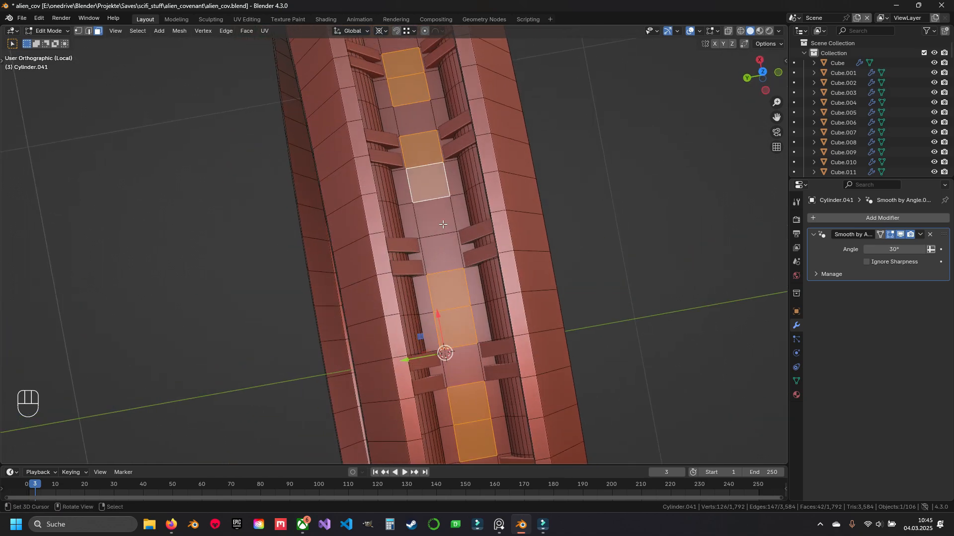
# - Check the selection around the ring and add a third face to the two-face group beside the widest gap
pyautogui.scroll(-4, 430, 220)
pyautogui.moveTo(431, 220); pyautogui.dragTo(439, 308, button='middle')
pyautogui.scroll(3, 441, 310)
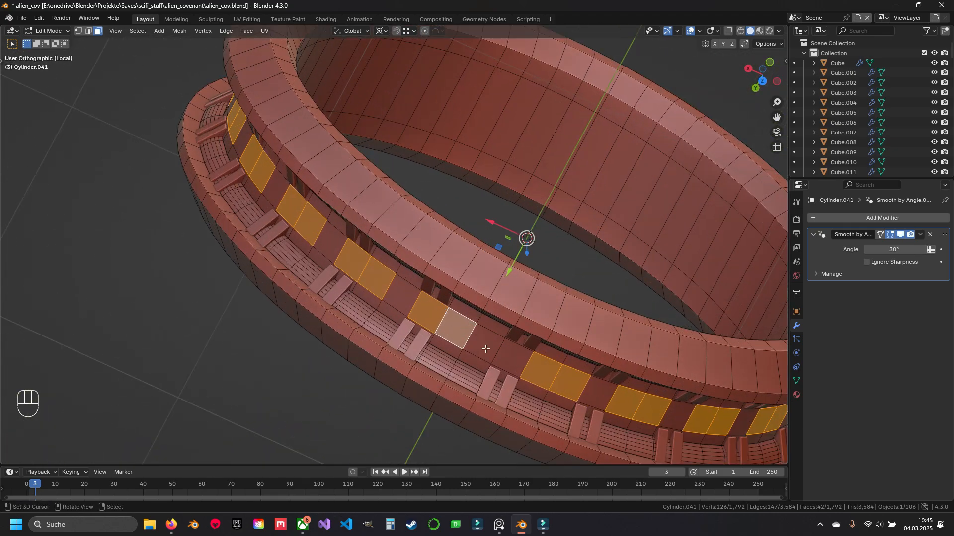
pyautogui.keyDown('shift'); pyautogui.click(471, 320); pyautogui.keyUp('shift')
pyautogui.keyDown('shift'); pyautogui.moveTo(493, 350); pyautogui.dragTo(494, 312, button='middle'); pyautogui.keyUp('shift')
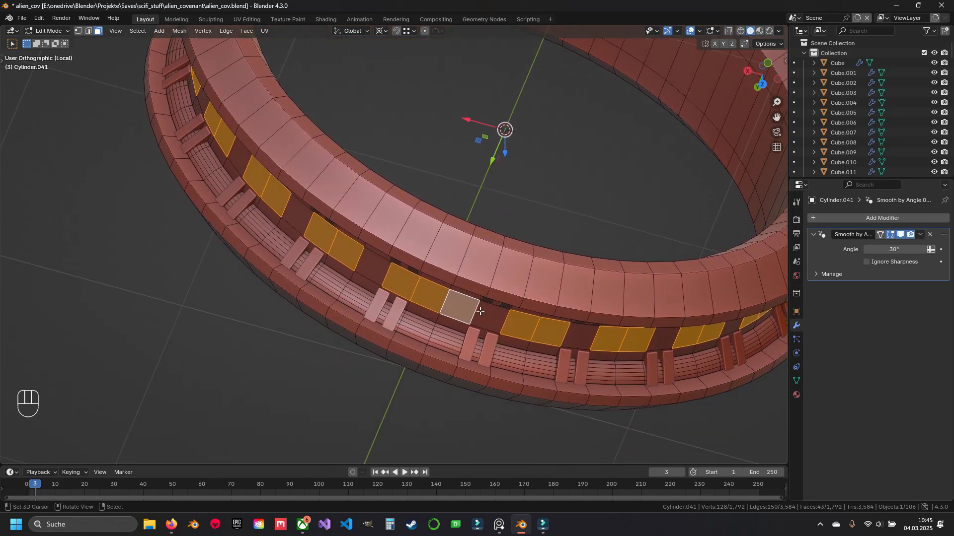
# - Keep the 3D Cursor as pivot point and extrude the selected central-band faces inward by about 0.033 m
pyautogui.moveTo(582, 379); pyautogui.dragTo(461, 31, button='middle')
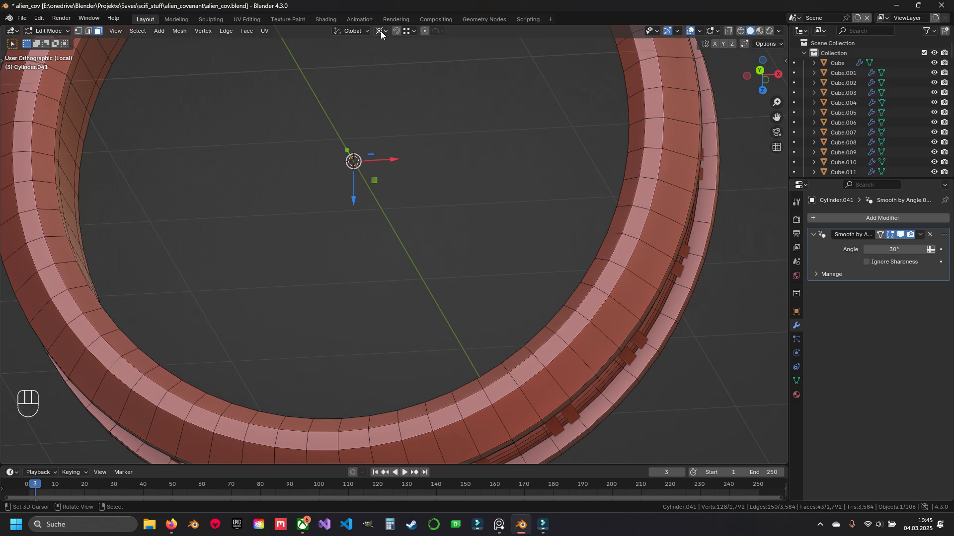
pyautogui.click(380, 31)
pyautogui.click(407, 67)
pyautogui.click(381, 30)
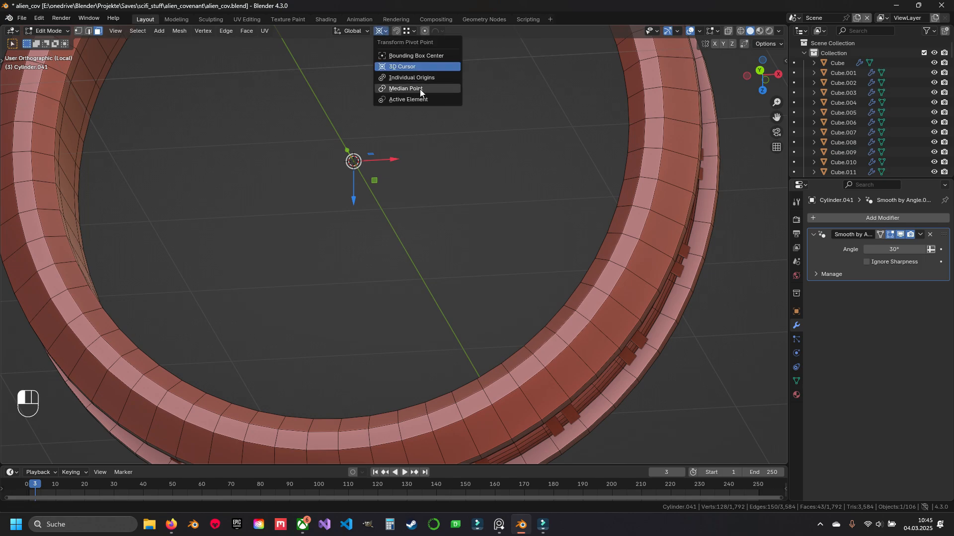
pyautogui.moveTo(487, 211); pyautogui.dragTo(630, 303, button='middle')
pyautogui.press('e')
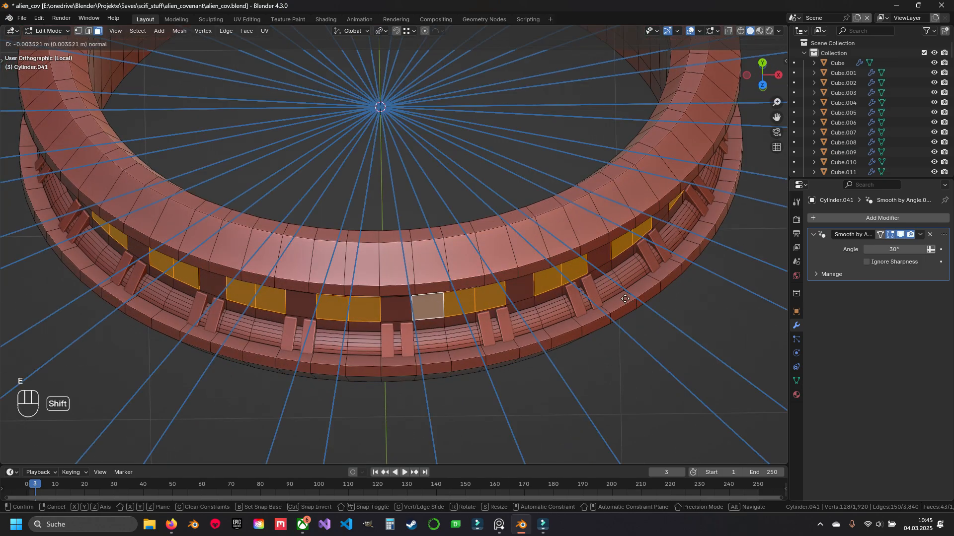
pyautogui.click(581, 271)
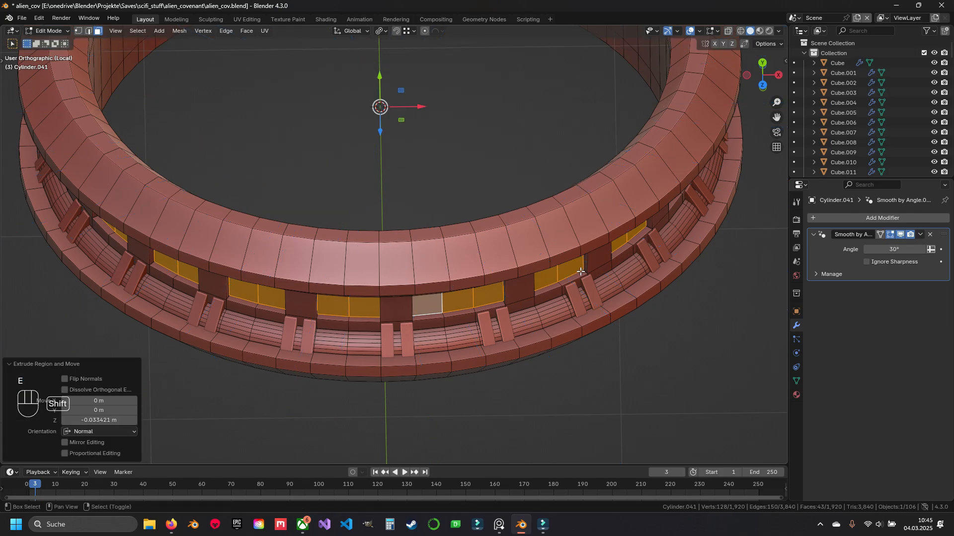
# - Leave edit mode, select all objects in the ring's local view and save the file
pyautogui.press('Tab')
pyautogui.scroll(-4, 501, 244)
pyautogui.press('a')
pyautogui.moveTo(422, 216); pyautogui.dragTo(407, 249, button='middle')
pyautogui.hotkey('ctrl', 's')
# - Undo the recent edits step by step, back to the ring's inward-extruded central-band faces in edit mode
pyautogui.scroll(4, 478, 240)
pyautogui.scroll(1, 407, 249)
pyautogui.hotkey('ctrl', 'z')
pyautogui.hotkey('ctrl', 'z')
pyautogui.hotkey('ctrl', 'z')
pyautogui.hotkey('ctrl', 'z')
pyautogui.hotkey('ctrl', 'z')
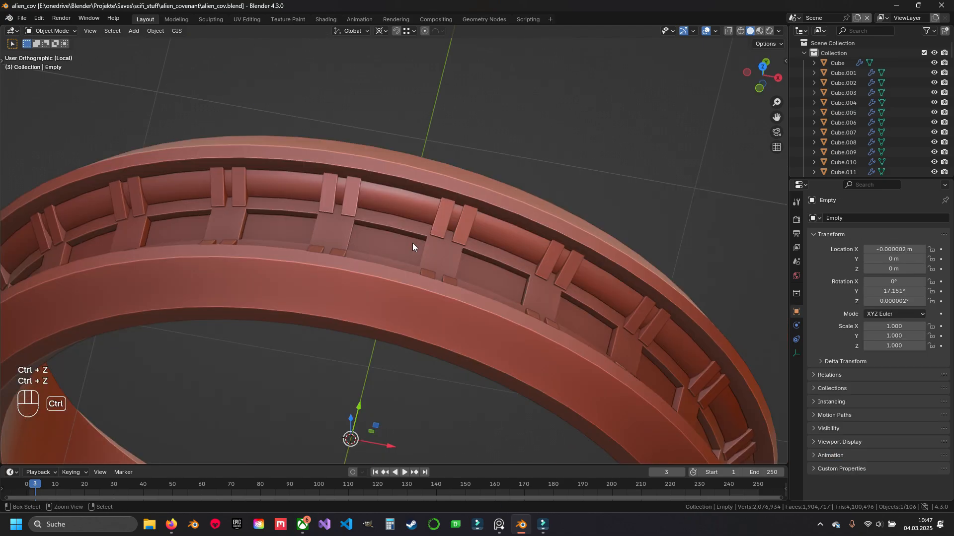
pyautogui.hotkey('ctrl', 'z')
pyautogui.hotkey('ctrl', 'z')
pyautogui.hotkey('ctrl', 'z')
pyautogui.hotkey('ctrl', 'z')
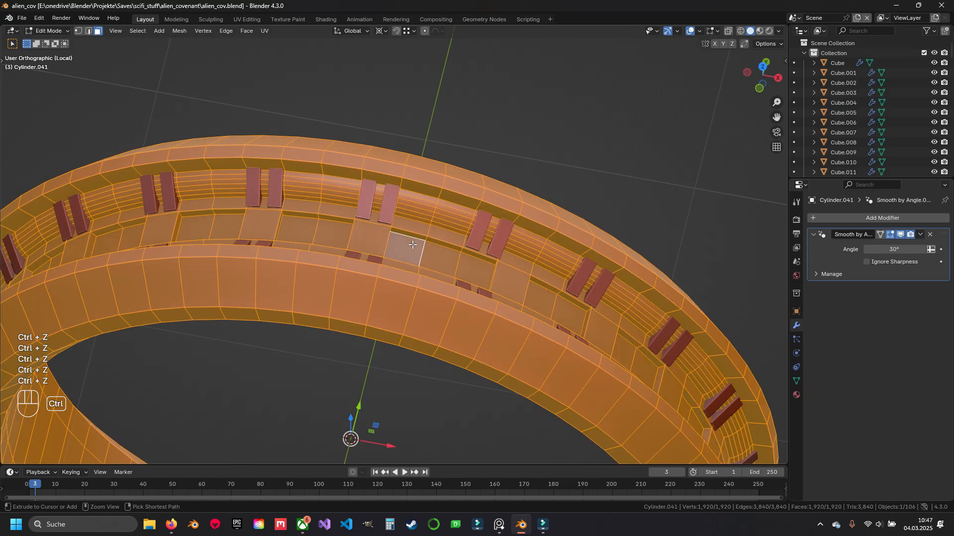
pyautogui.hotkey('ctrl', 'z')
pyautogui.hotkey('ctrl', 'z')
pyautogui.hotkey('ctrl', 'z')
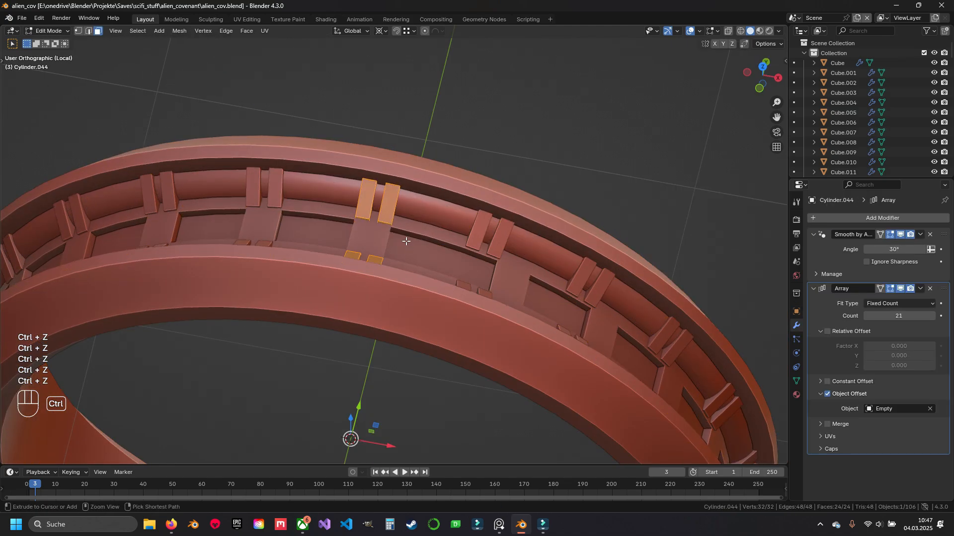
pyautogui.hotkey('ctrl', 'z')
pyautogui.hotkey('ctrl', 'z')
pyautogui.hotkey('ctrl', 'z')
pyautogui.hotkey('ctrl', 'z')
pyautogui.hotkey('ctrl', 'z')
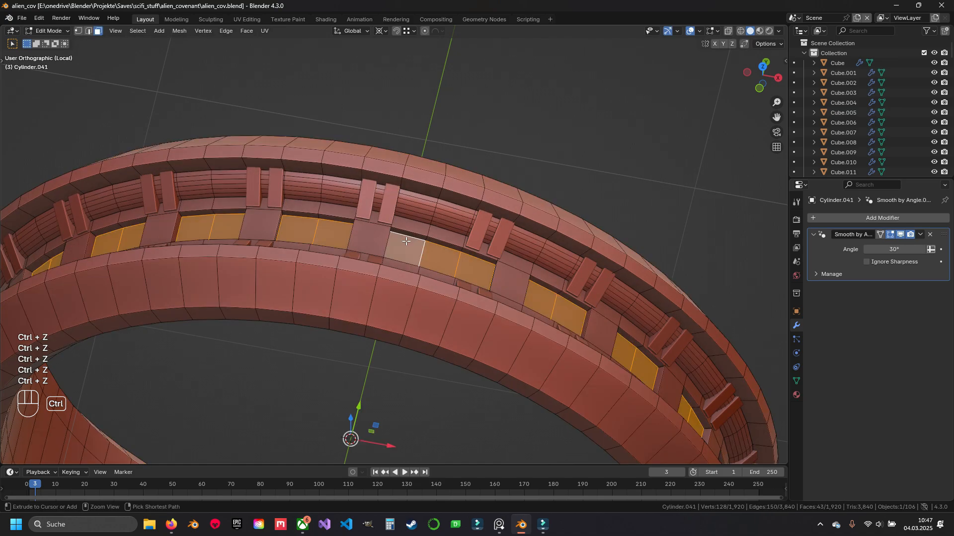
# - Select the complete face loop of the ring's central band and extrude it in place without moving it
pyautogui.press('a')
pyautogui.keyDown('alt'); pyautogui.click(388, 244); pyautogui.keyUp('alt')
pyautogui.moveTo(388, 244); pyautogui.dragTo(577, 223, button='middle')
pyautogui.press('e')
pyautogui.press('Escape')
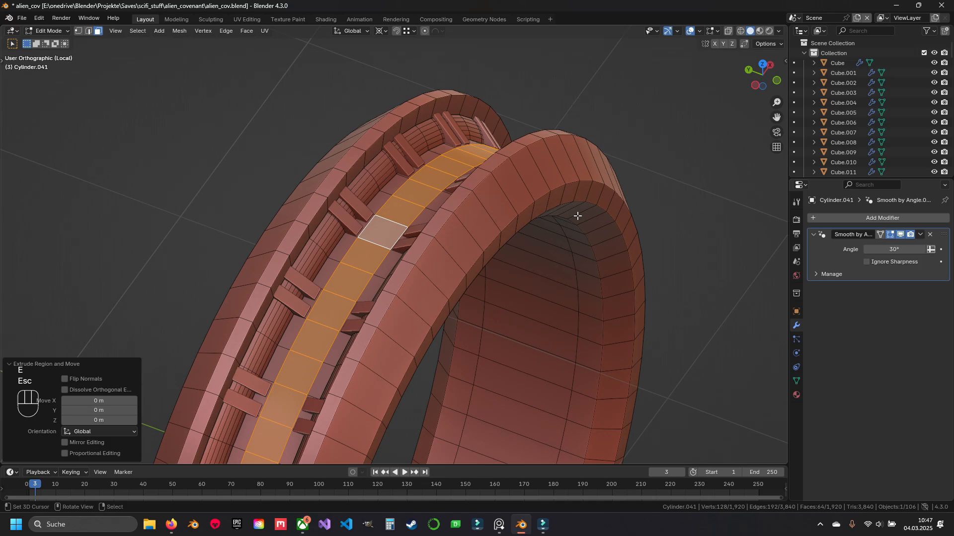
# - Scale the extruded central-band face loop on two axes only, within the ring's plane
pyautogui.press('s')
pyautogui.press('Escape')
pyautogui.press('s')
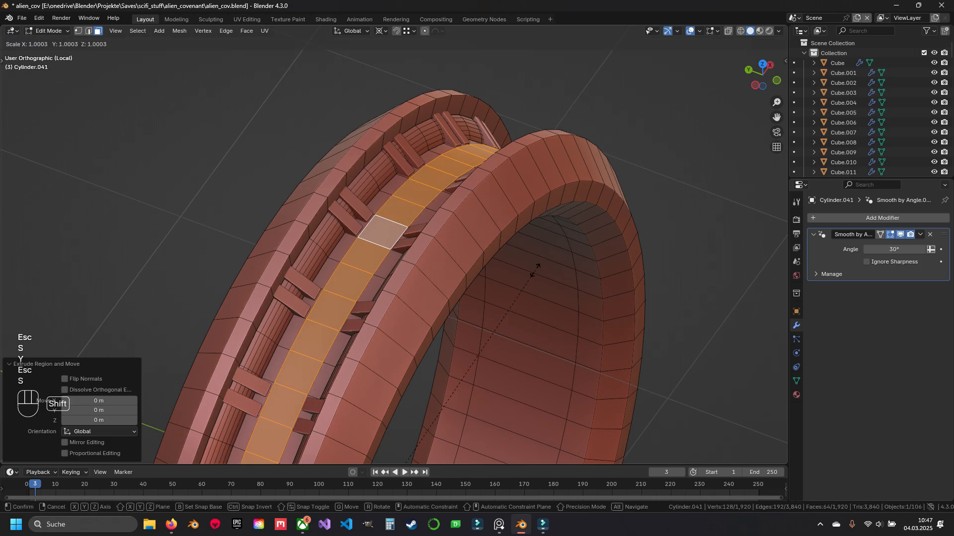
pyautogui.hotkey('shift', 'x')
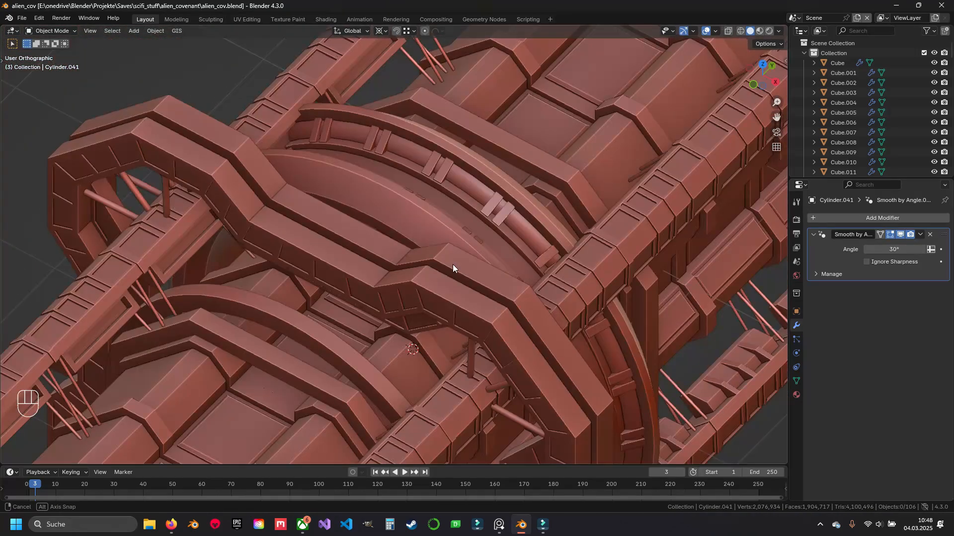